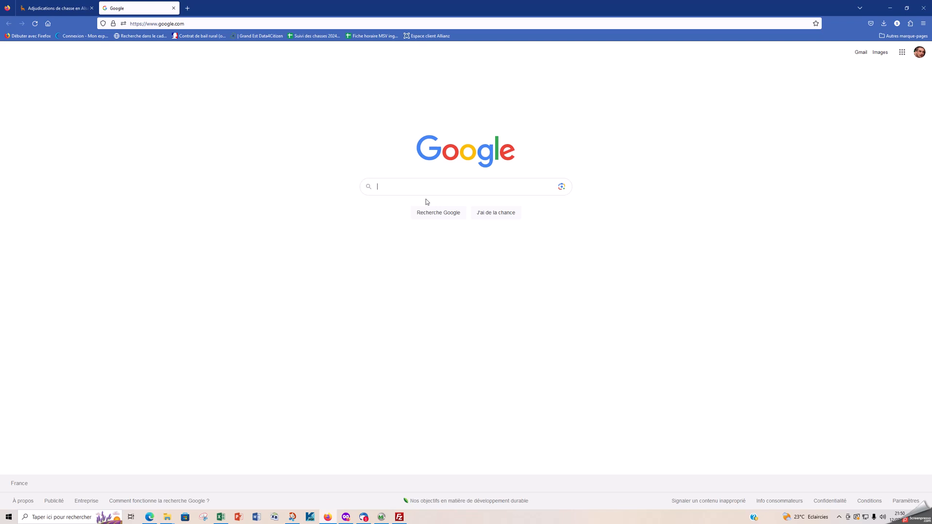
# - Search the web for CHASSE-ALSACE-MOSELLE and open the "Adjudications de chasse en Alsace et Moselle" site
pyautogui.write('CHASSE')
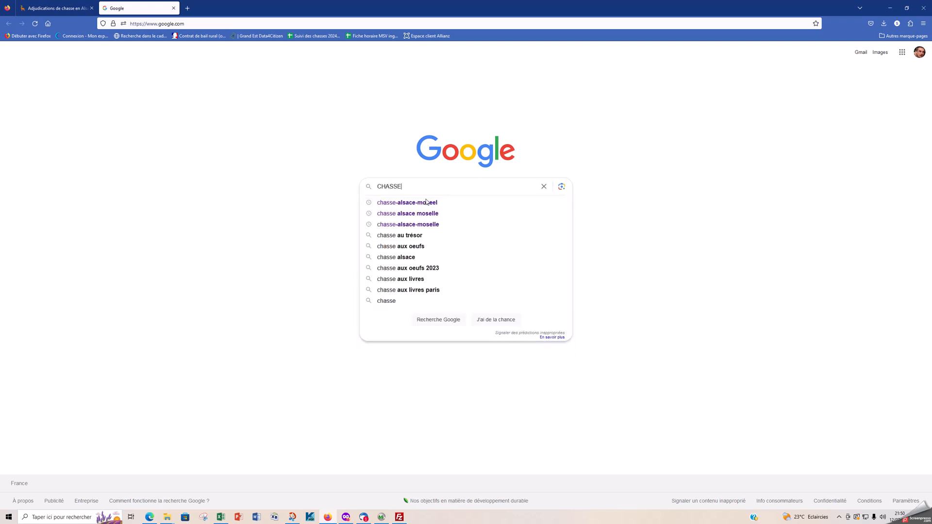
pyautogui.write('-')
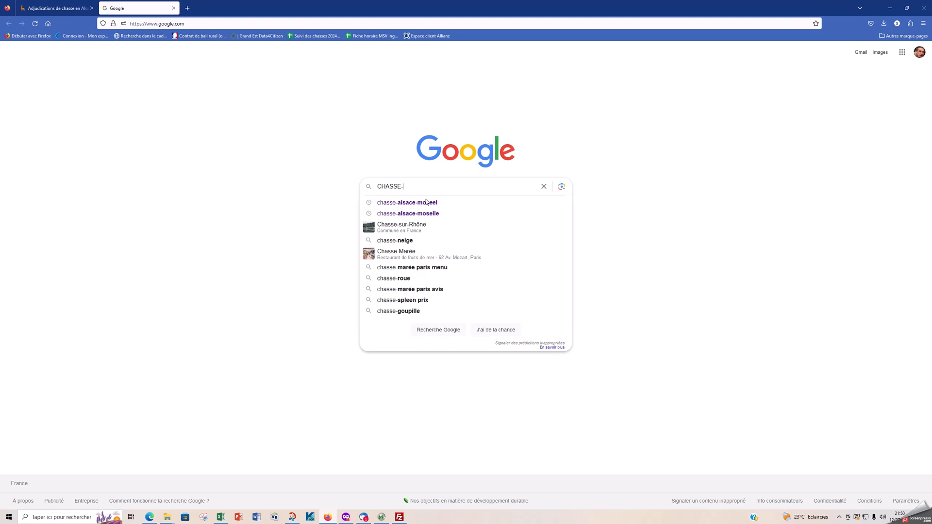
pyautogui.write('AL')
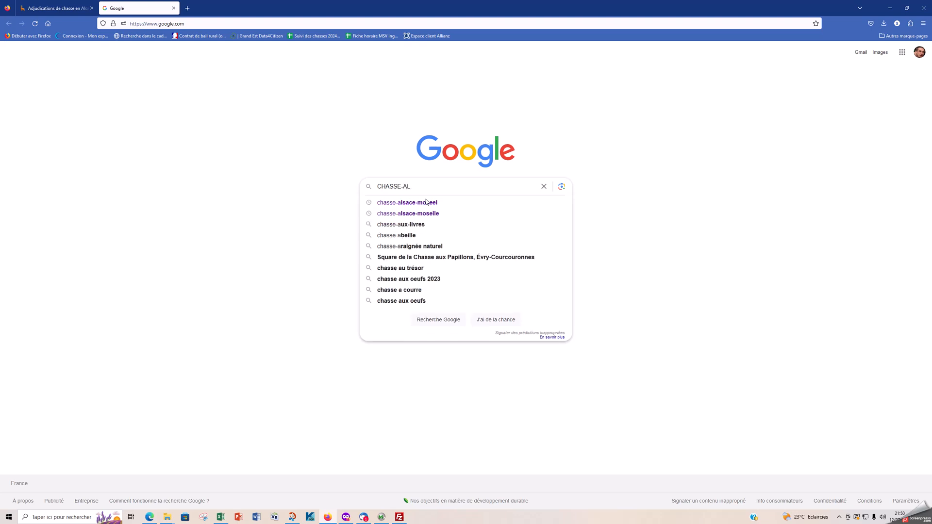
pyautogui.write('SACE-')
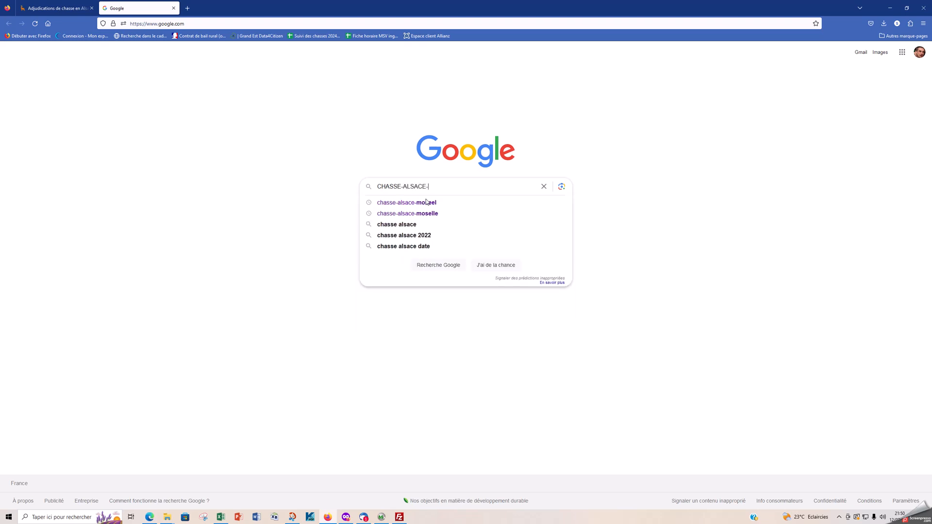
pyautogui.write('MOSELLE')
pyautogui.press('Return')
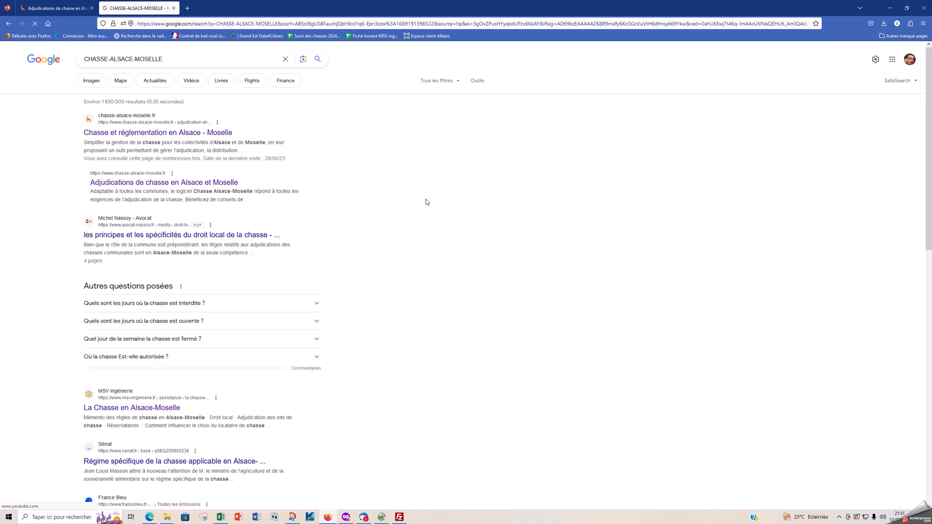
pyautogui.click(162, 185)
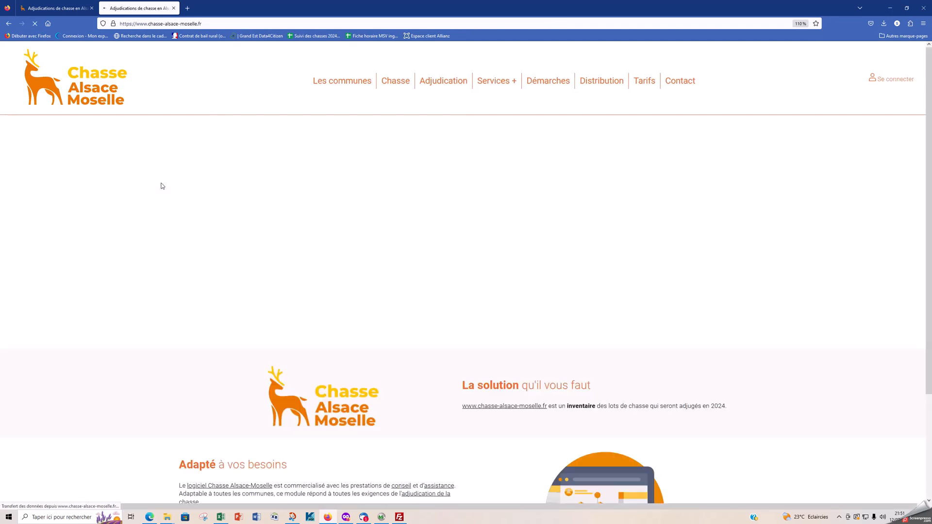
# - Look over the home page, then browse the Les communes, Chasse, Adjudication and Démarches pages
pyautogui.scroll(-3, 185, 278)
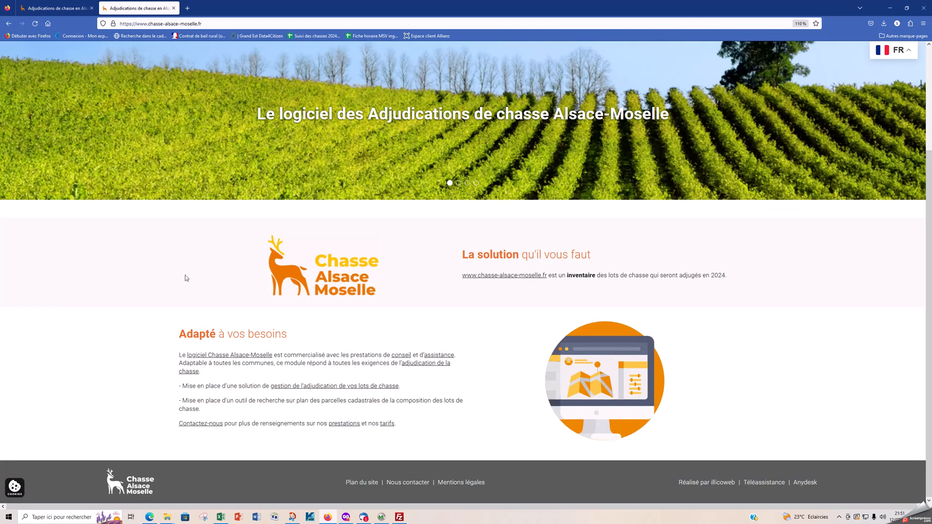
pyautogui.scroll(3, 189, 274)
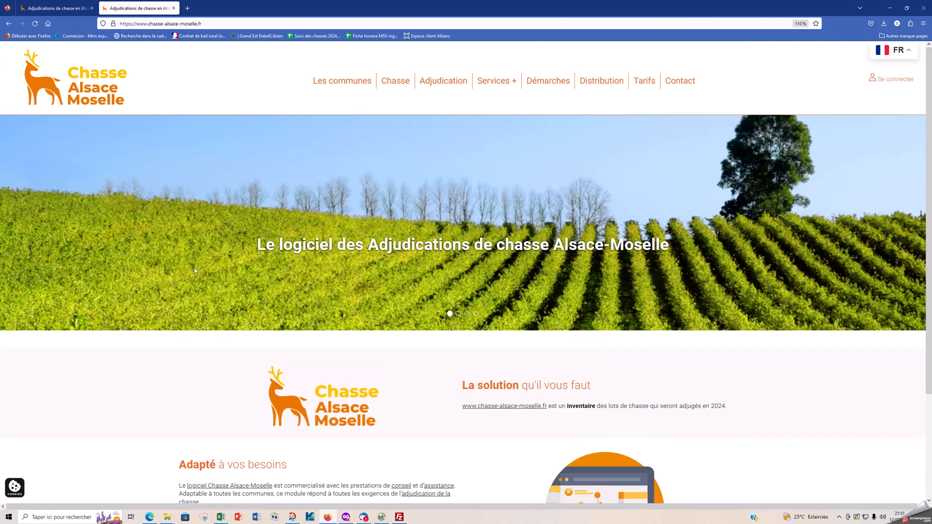
pyautogui.click(360, 82)
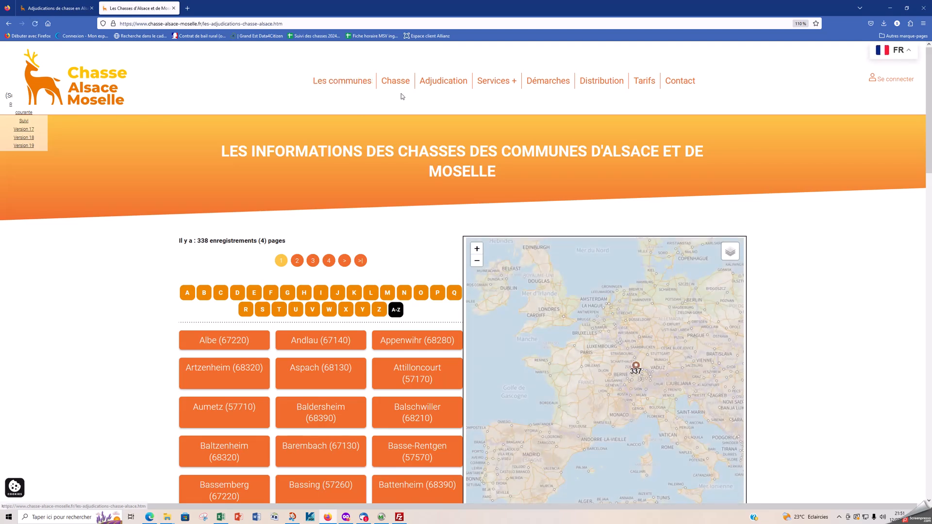
pyautogui.click(396, 85)
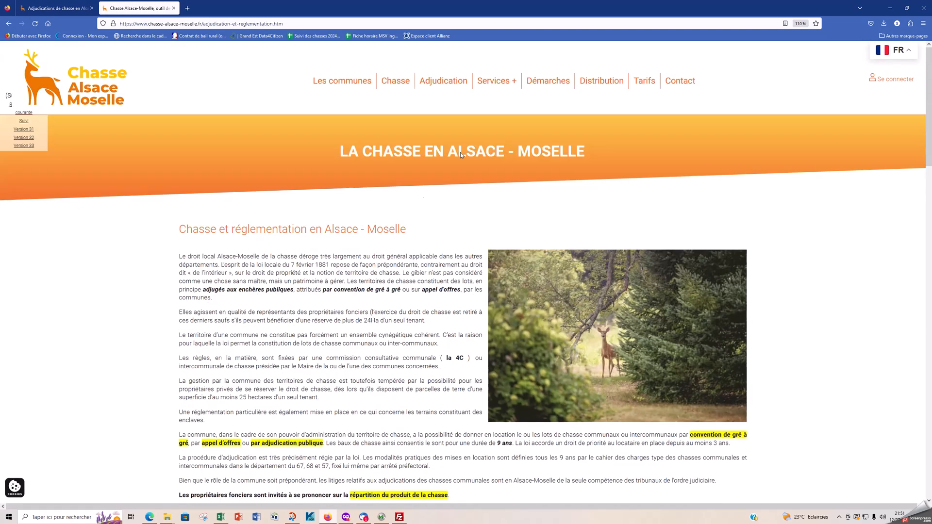
pyautogui.click(448, 83)
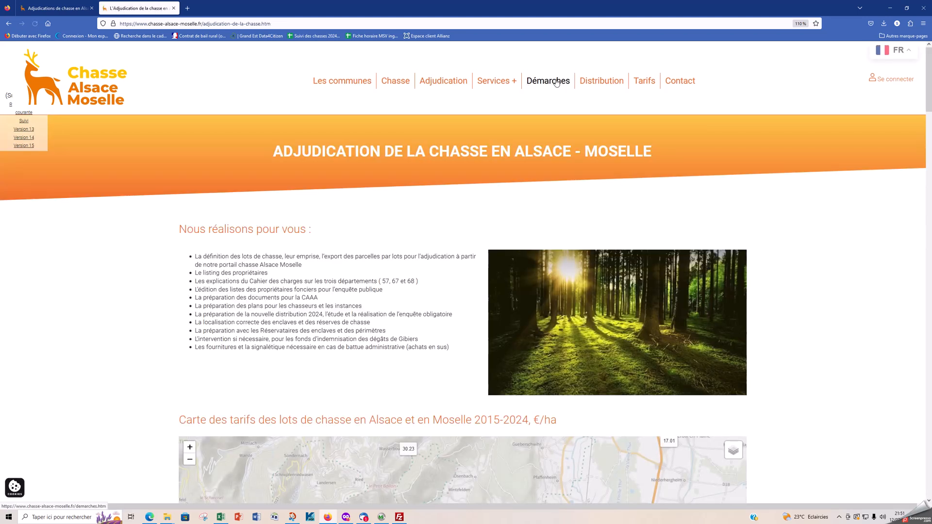
pyautogui.click(554, 83)
# - Return to the Adjudication page and examine the hunting-lot rate map around Mulhouse and Colmar
pyautogui.click(447, 82)
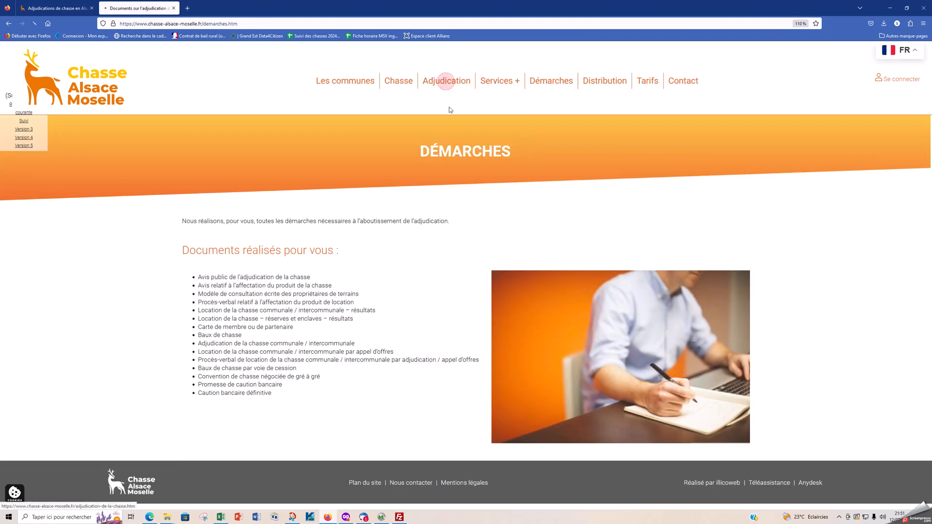
pyautogui.scroll(-3, 354, 173)
pyautogui.scroll(-2, 354, 176)
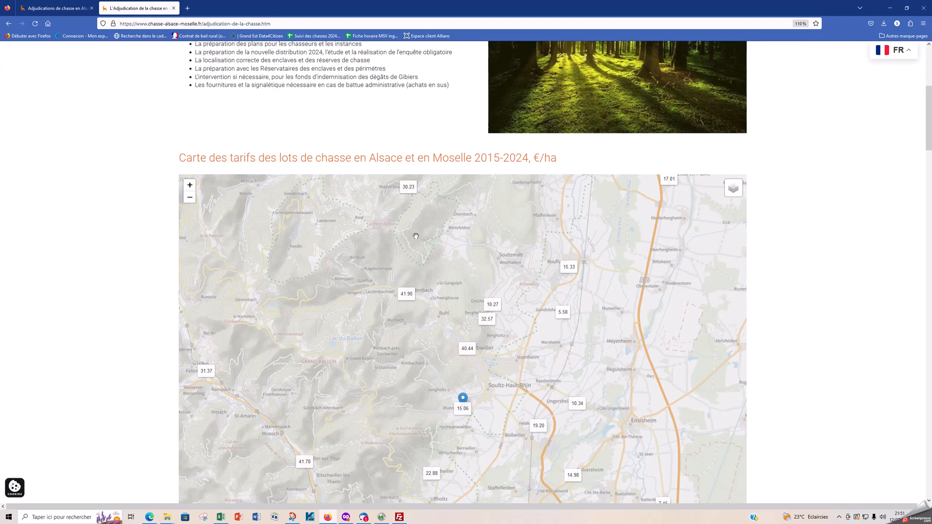
pyautogui.scroll(-2, 427, 345)
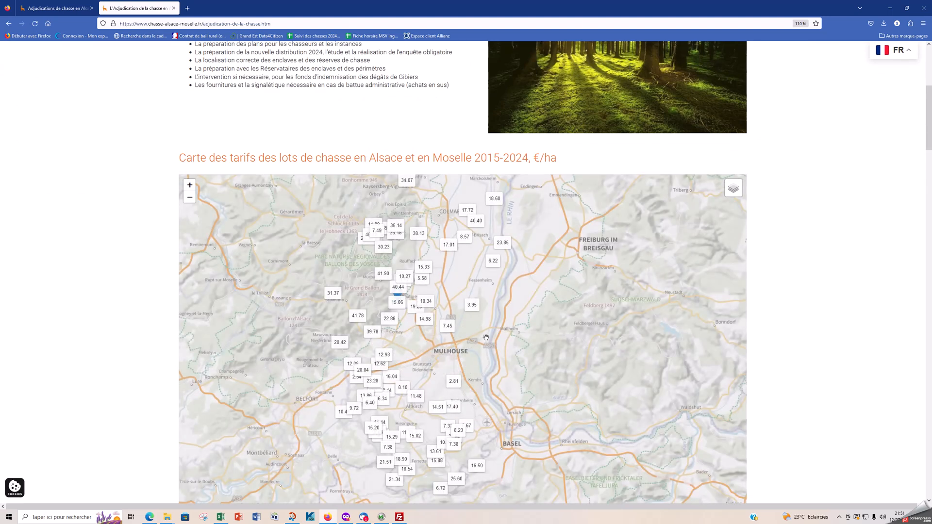
pyautogui.scroll(2, 410, 252)
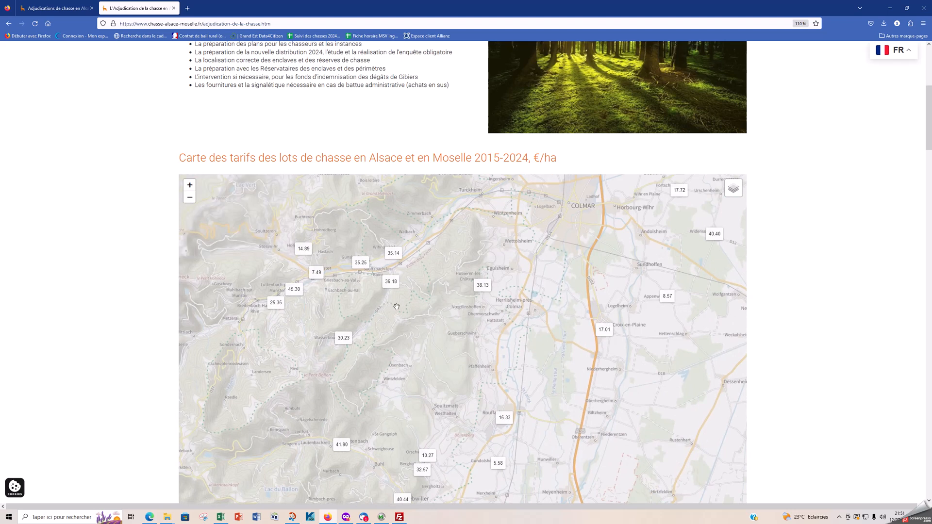
pyautogui.scroll(-1, 435, 343)
pyautogui.scroll(-2, 435, 342)
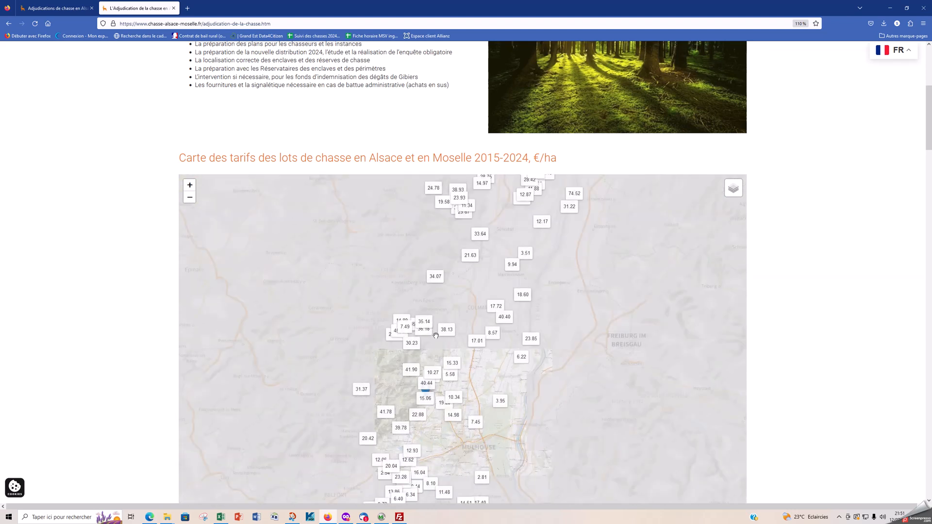
# - Examine the hunting-lot rates in northern Moselle around Metz and Thionville on the map
pyautogui.moveTo(339, 181); pyautogui.dragTo(400, 237)
pyautogui.scroll(2, 403, 237)
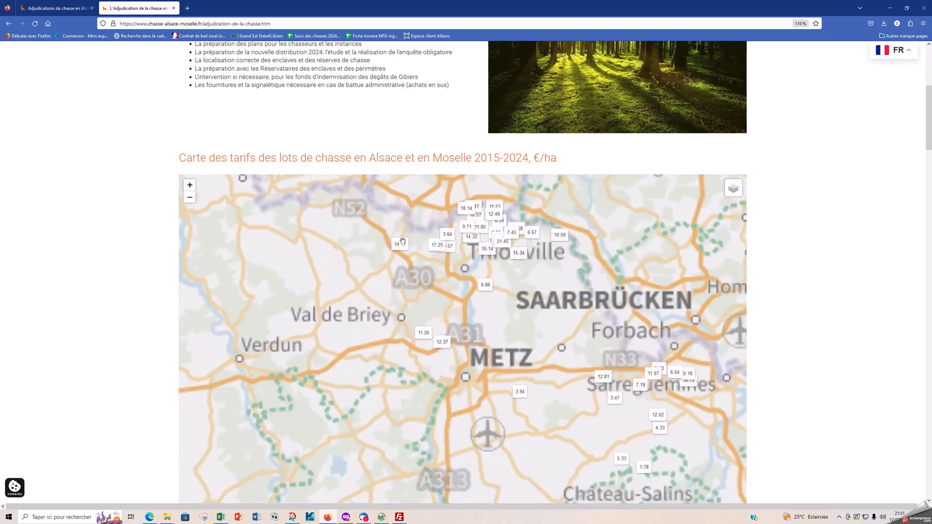
pyautogui.moveTo(454, 257); pyautogui.dragTo(474, 331)
pyautogui.scroll(2, 465, 268)
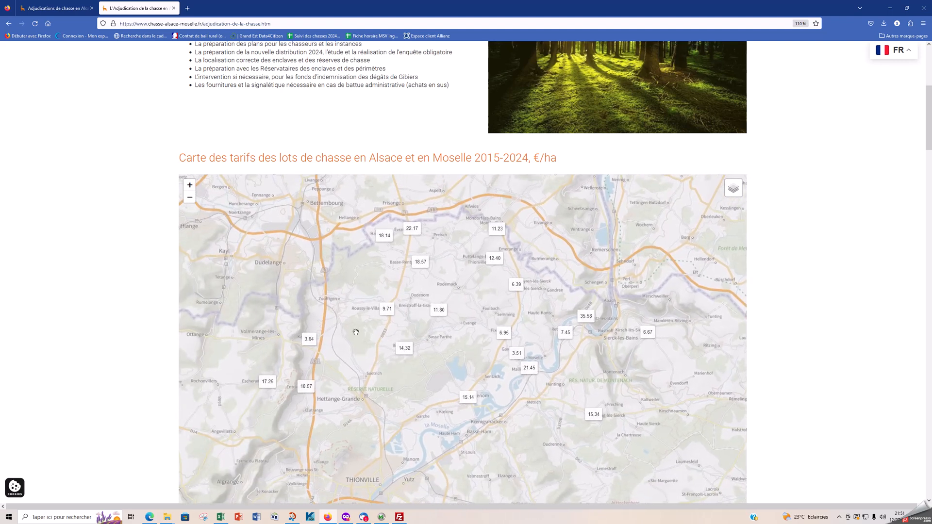
pyautogui.scroll(-2, 356, 333)
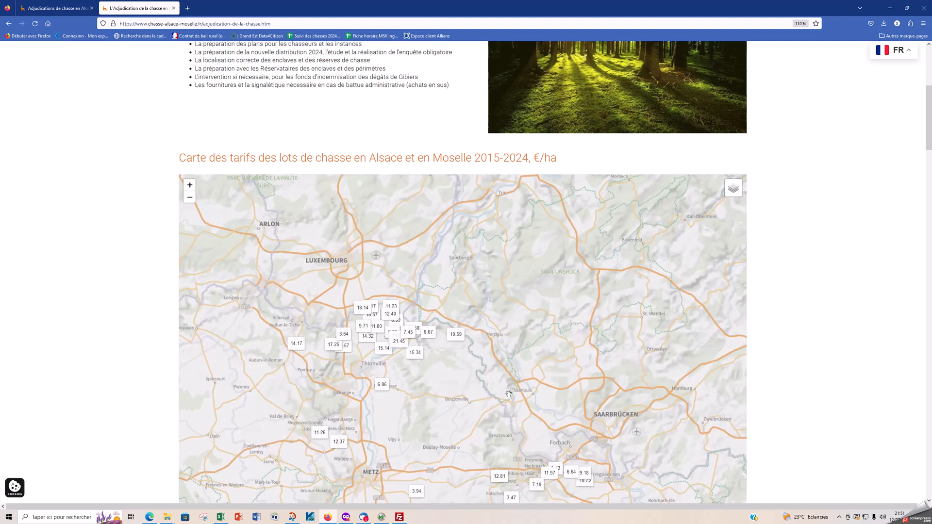
# - Examine the lot rates on the map from the Saarbrücken area across to Wissembourg and Lauterbourg
pyautogui.moveTo(509, 395); pyautogui.dragTo(466, 351)
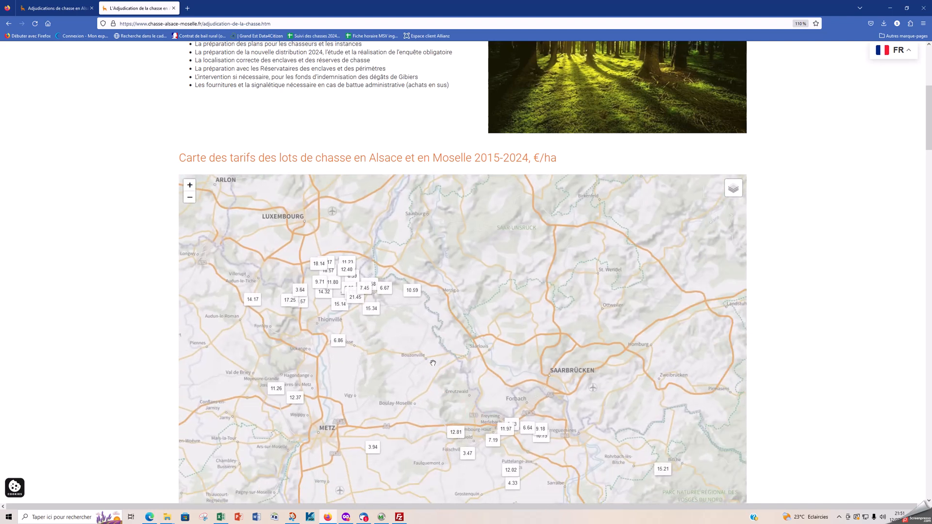
pyautogui.scroll(-2, 433, 363)
pyautogui.scroll(2, 537, 403)
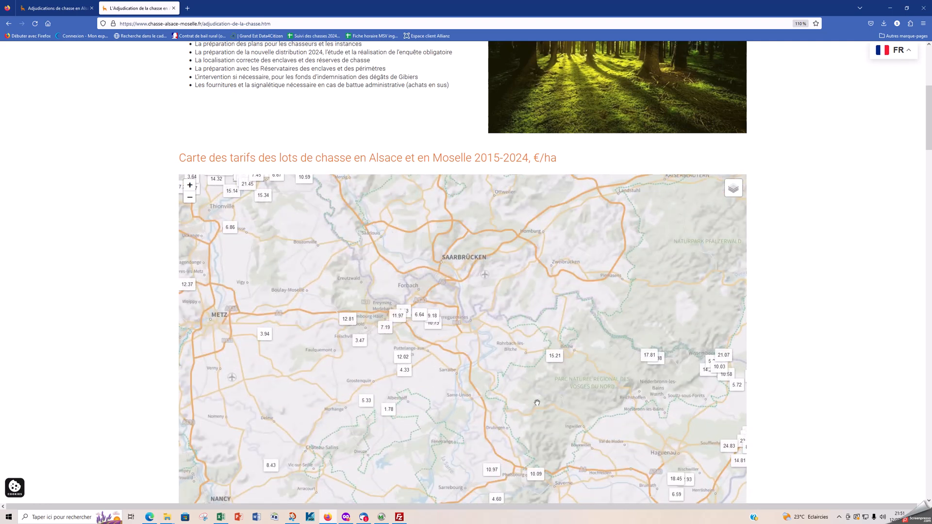
pyautogui.moveTo(537, 403); pyautogui.dragTo(420, 320)
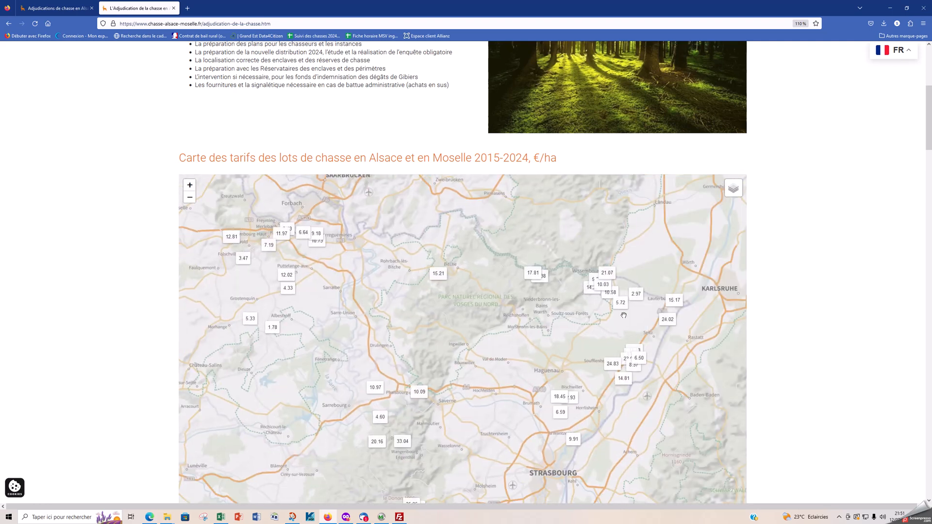
pyautogui.scroll(3, 624, 316)
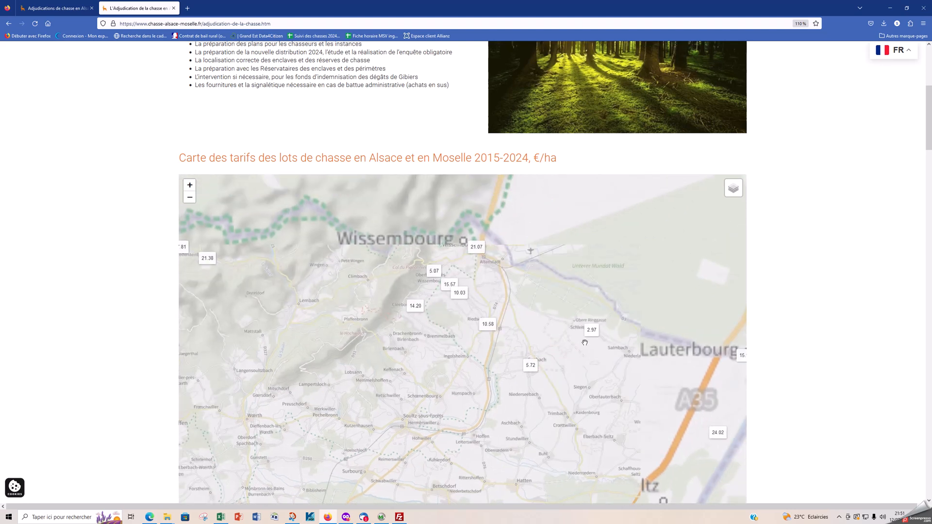
pyautogui.scroll(-3, 585, 343)
pyautogui.scroll(1, 585, 343)
# - Examine the lot rates around Strasbourg, then view the whole of Alsace and Moselle on the rate map
pyautogui.moveTo(585, 343); pyautogui.dragTo(646, 182)
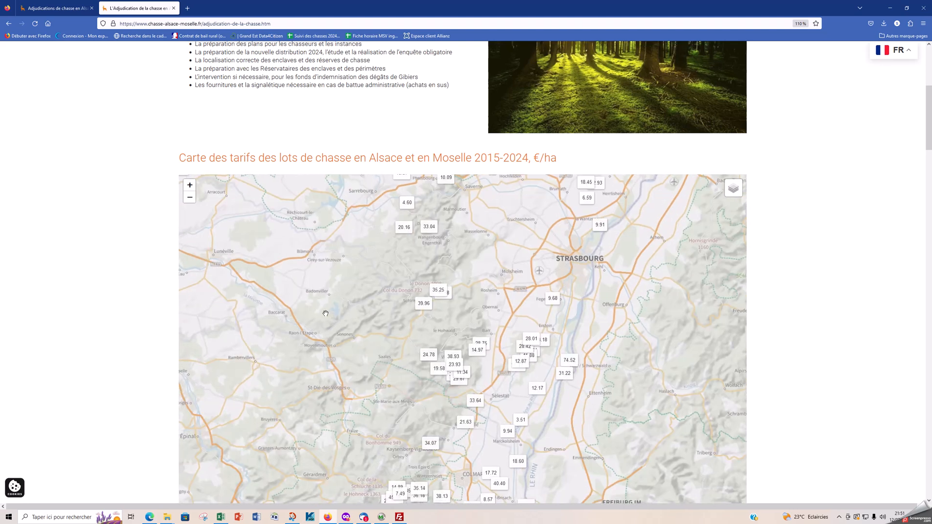
pyautogui.moveTo(322, 289); pyautogui.dragTo(330, 392)
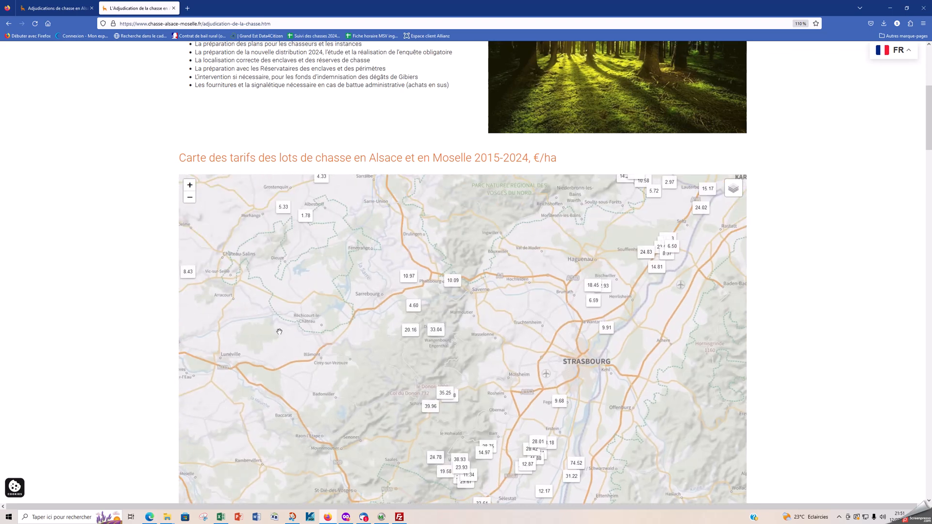
pyautogui.scroll(-2, 279, 332)
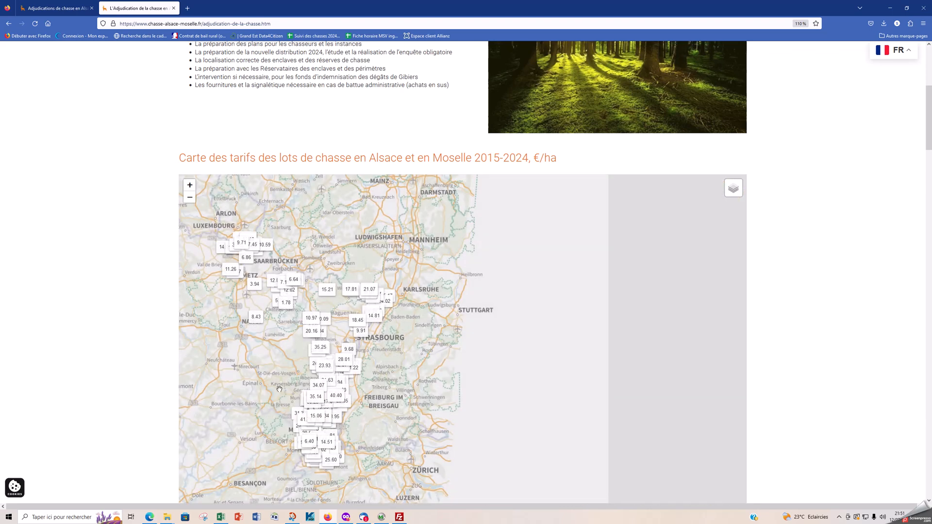
pyautogui.moveTo(249, 367); pyautogui.dragTo(318, 383)
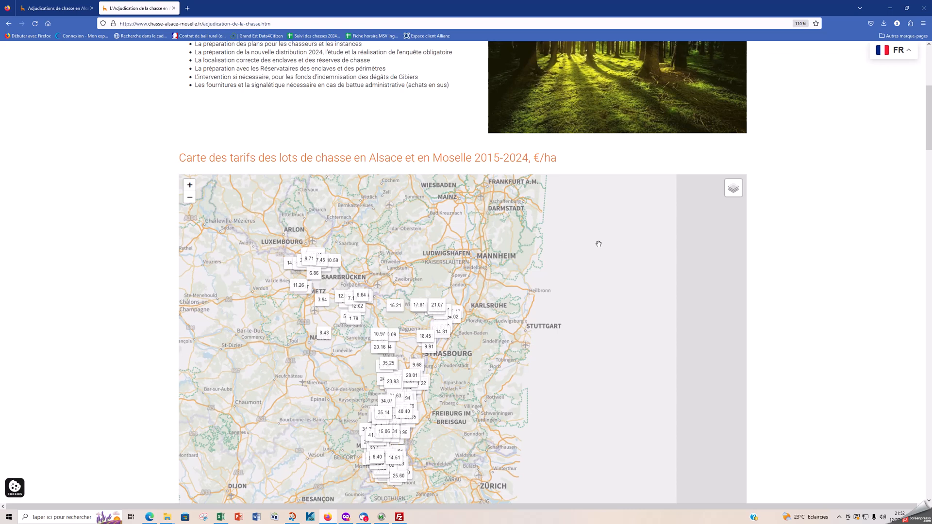
pyautogui.scroll(5, 837, 199)
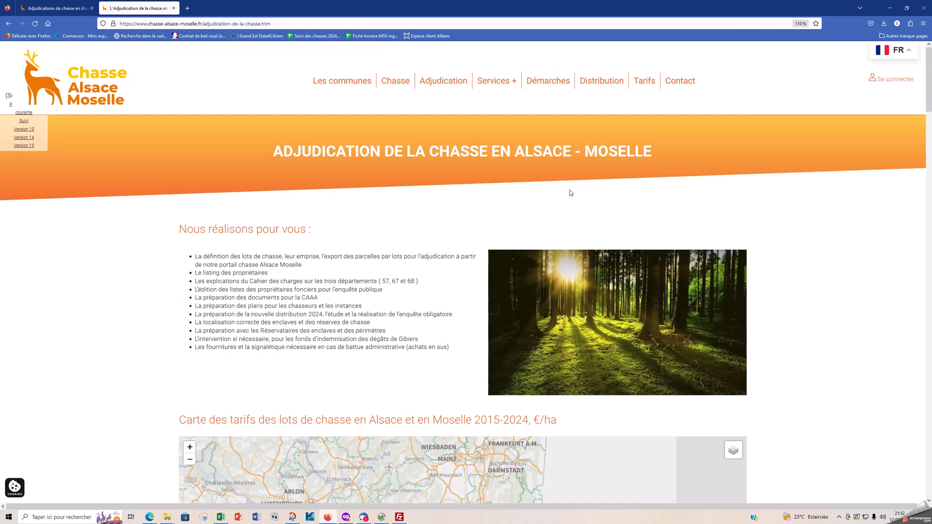
# - Open the list of communes, filter it by the letter P, and open the page for Pange (57530)
pyautogui.click(393, 84)
pyautogui.click(342, 82)
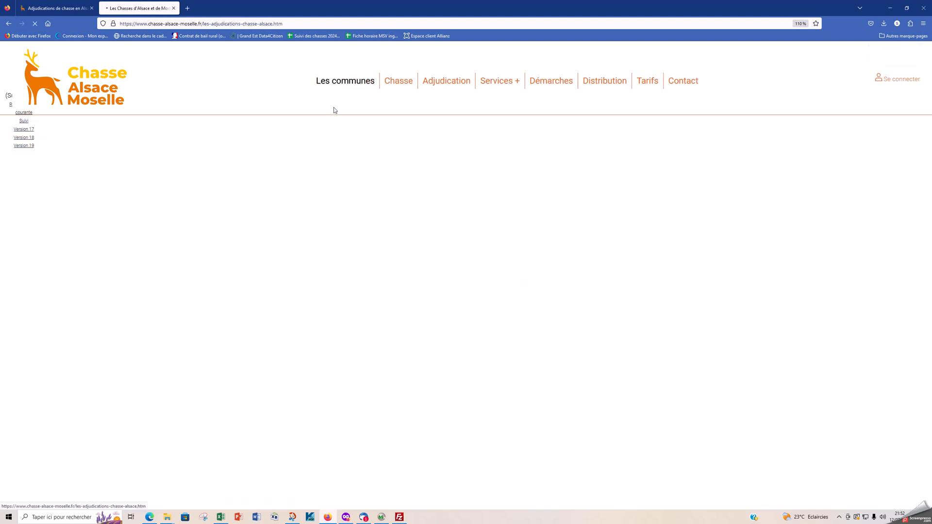
pyautogui.scroll(-2, 214, 274)
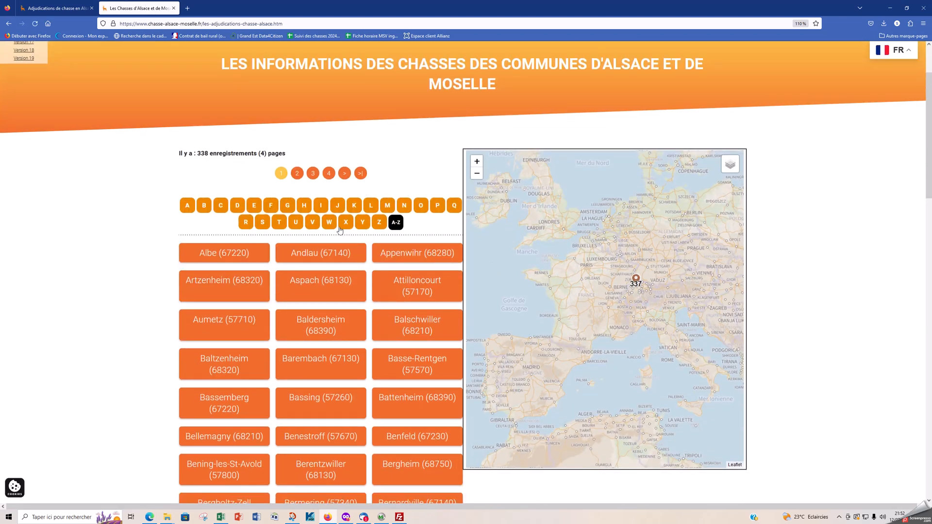
pyautogui.click(438, 206)
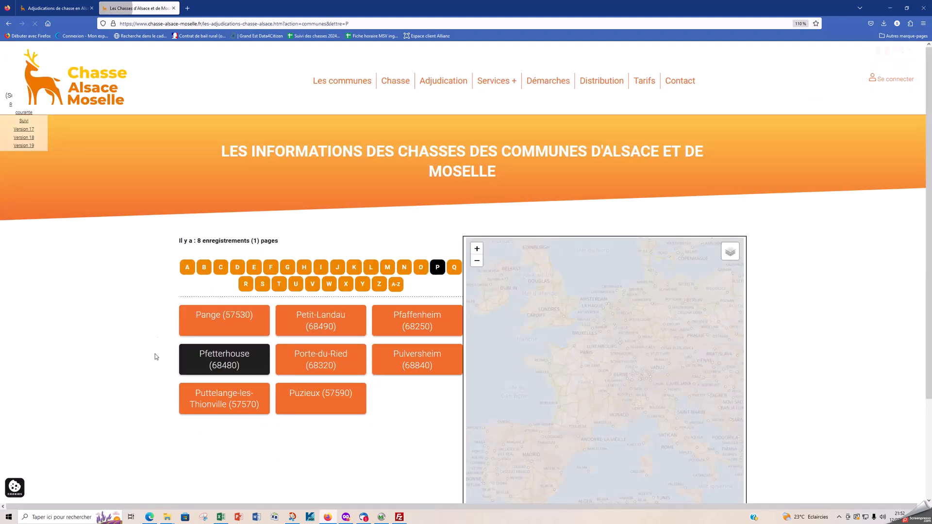
pyautogui.click(236, 316)
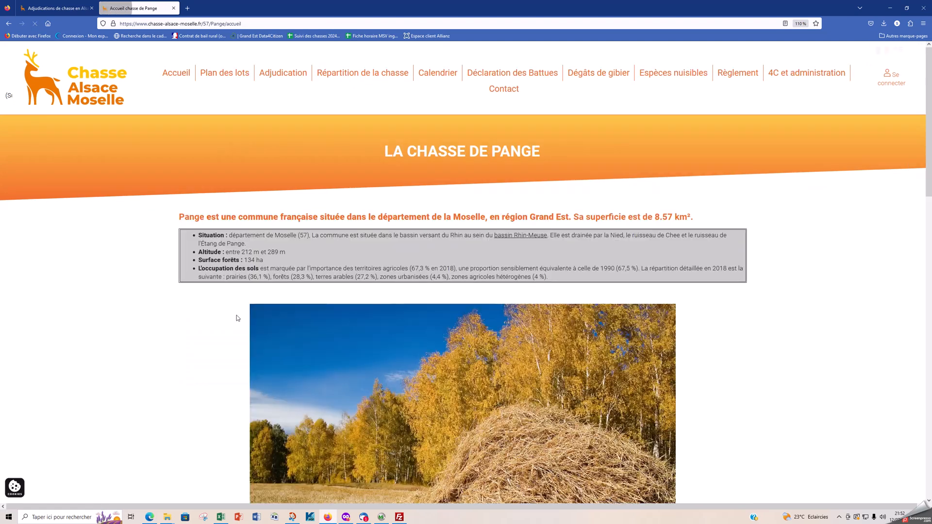
# - Look through Pange's hunting home page and select its full web address
pyautogui.scroll(-3, 237, 315)
pyautogui.scroll(4, 237, 316)
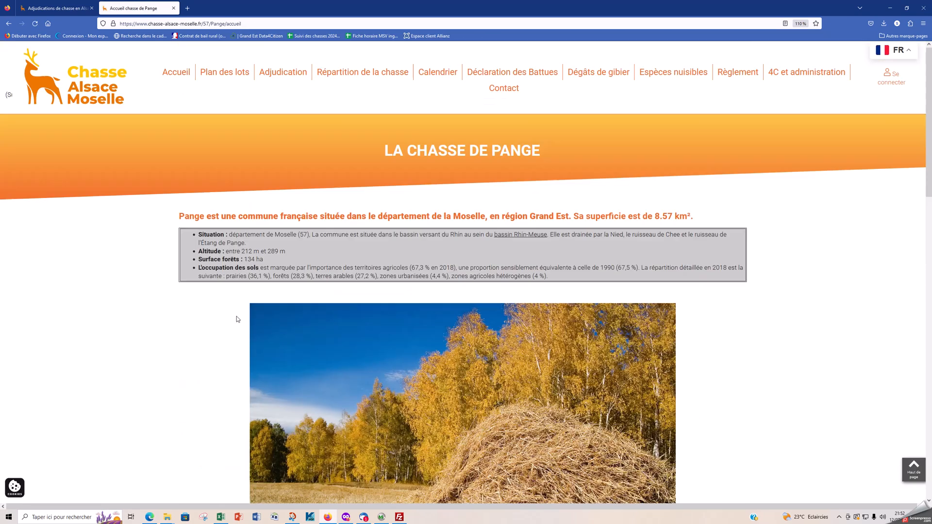
pyautogui.moveTo(254, 25); pyautogui.dragTo(121, 25)
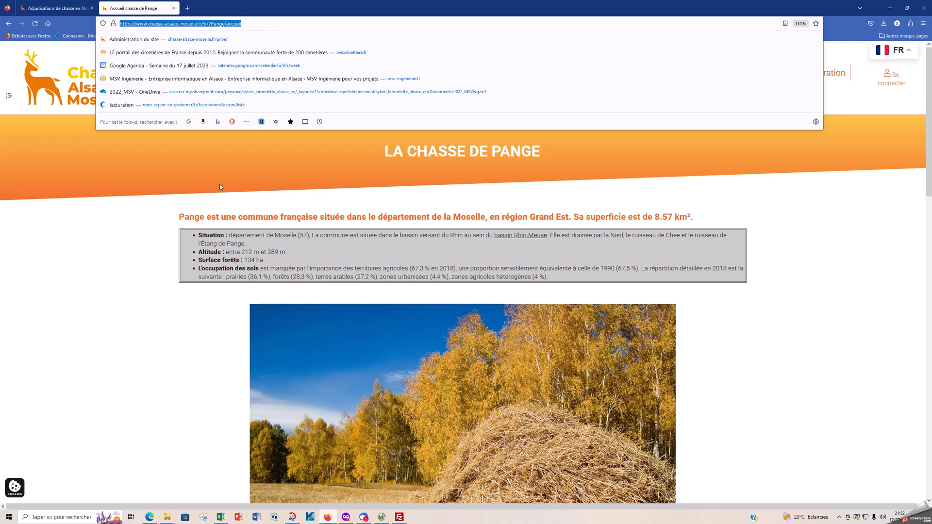
pyautogui.scroll(-1, 218, 186)
pyautogui.scroll(-3, 218, 184)
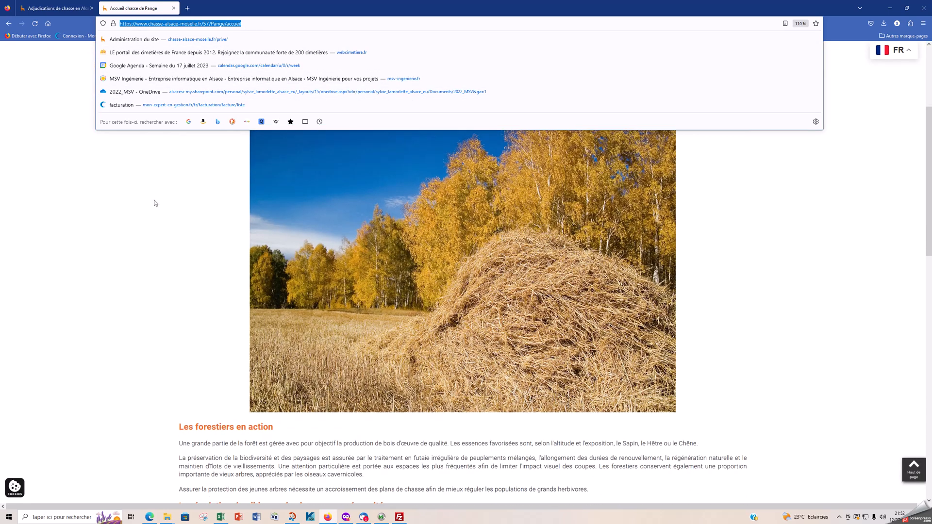
# - Read Pange's hunting home page down to the table on wild animals found dead or injured, and return to its beginning
pyautogui.click(156, 203)
pyautogui.scroll(4, 173, 192)
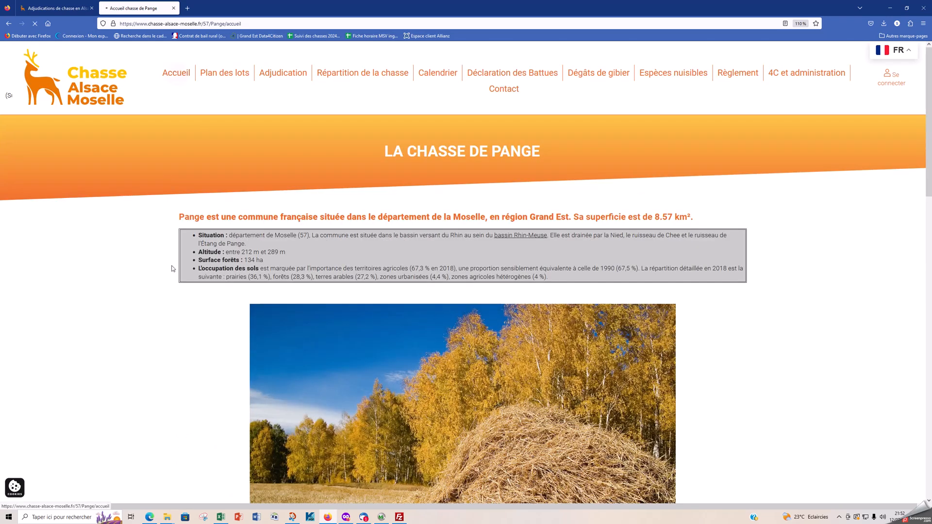
pyautogui.scroll(-3, 202, 211)
pyautogui.scroll(-6, 202, 211)
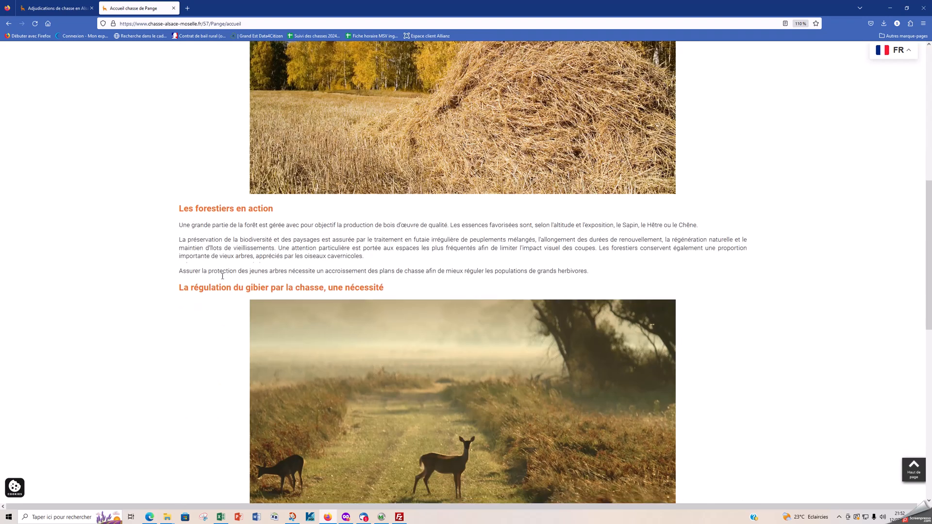
pyautogui.scroll(-3, 336, 268)
pyautogui.scroll(-4, 336, 267)
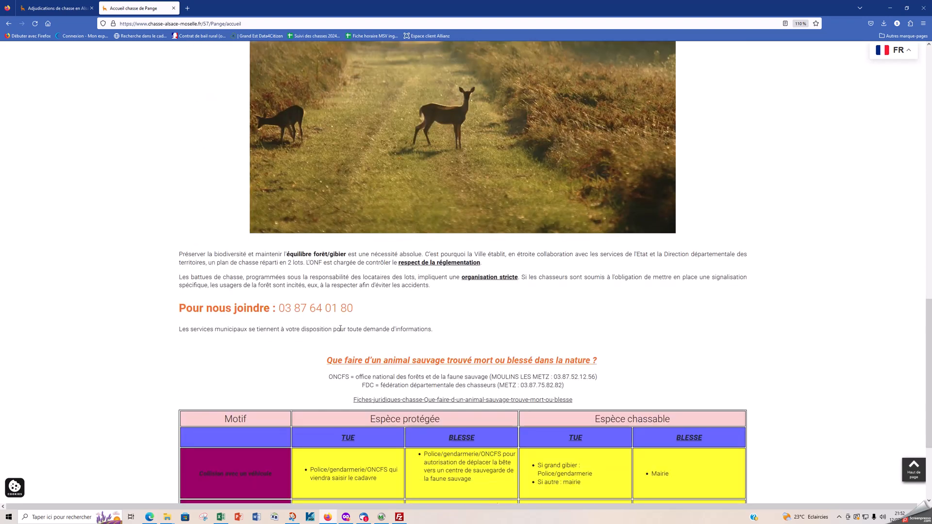
pyautogui.scroll(-3, 357, 338)
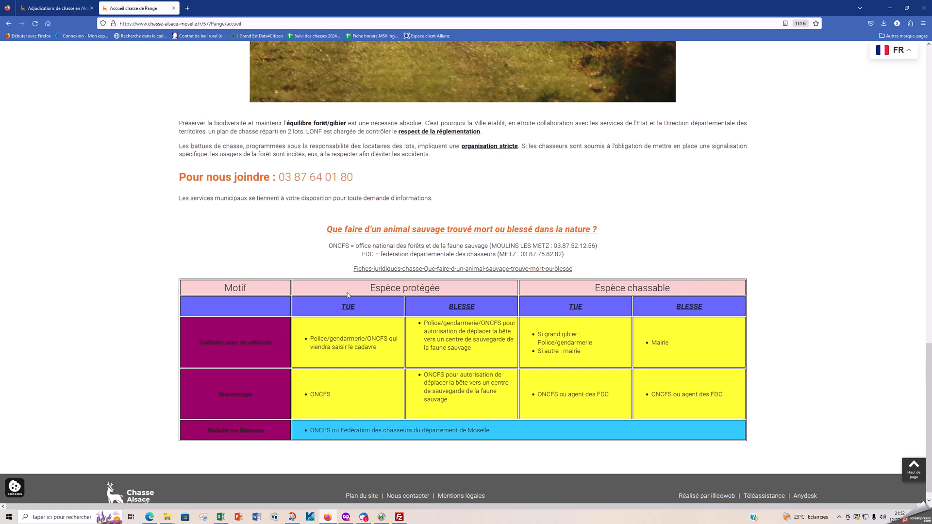
pyautogui.scroll(-1, 348, 294)
pyautogui.scroll(2, 451, 319)
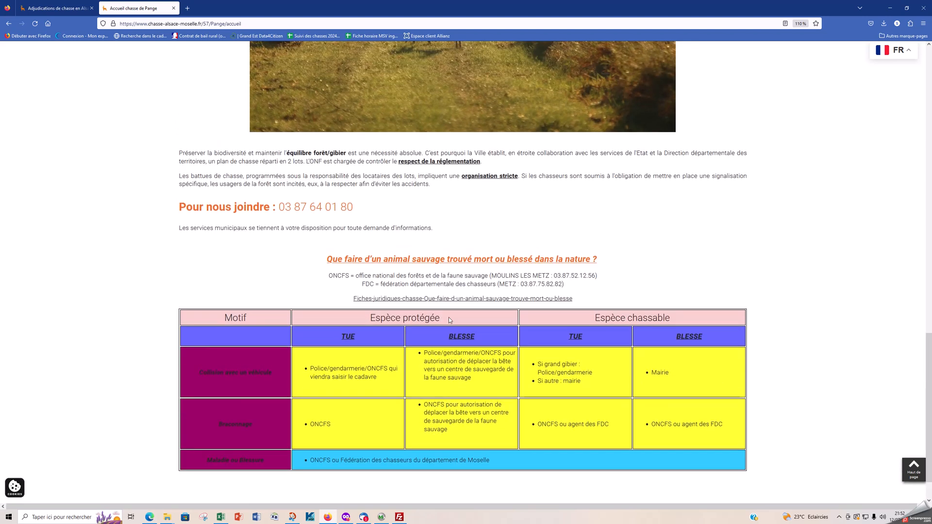
pyautogui.scroll(4, 448, 317)
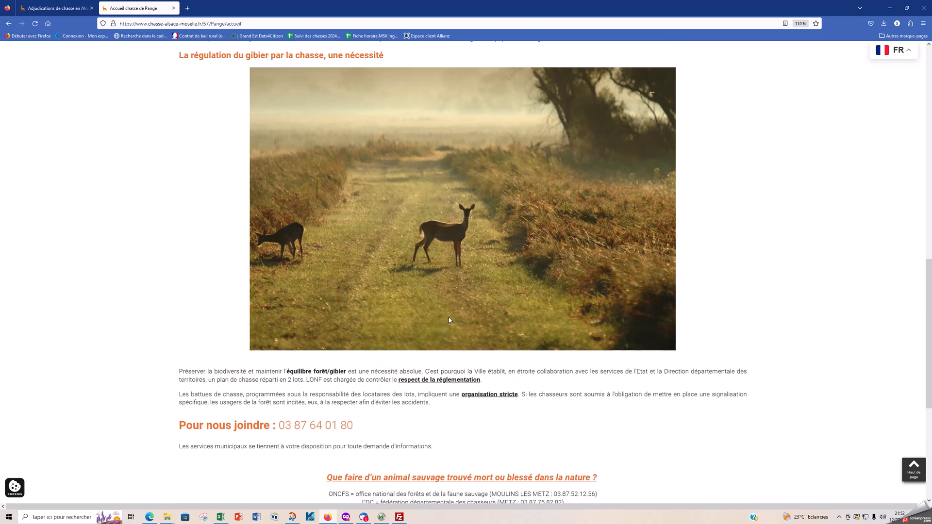
pyautogui.scroll(7, 449, 316)
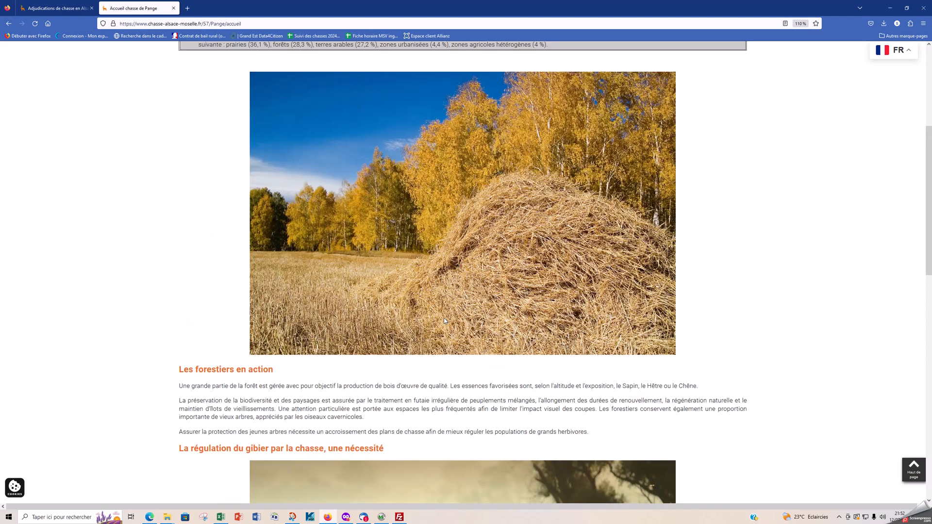
pyautogui.scroll(4, 444, 318)
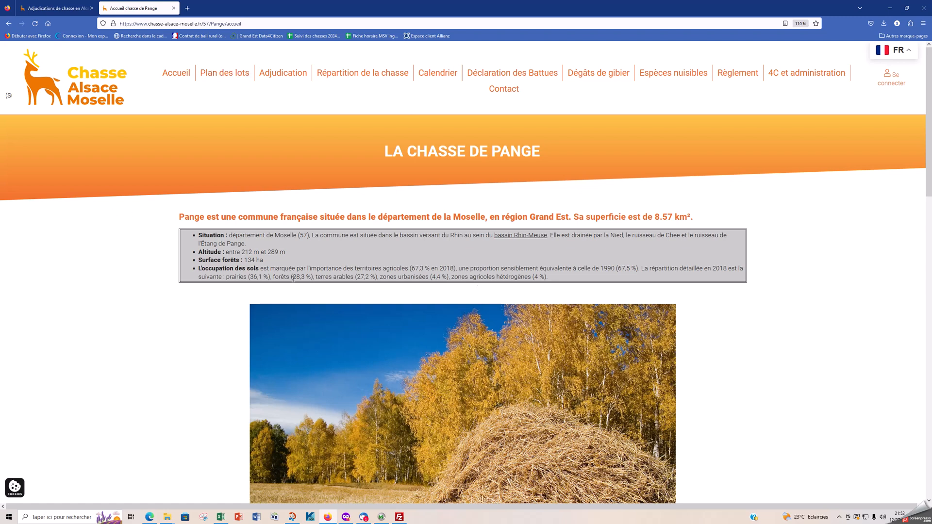
# - Open Pange's lot plan and examine the lots on the map and the single lot's price per are, amount and attribution
pyautogui.click(227, 73)
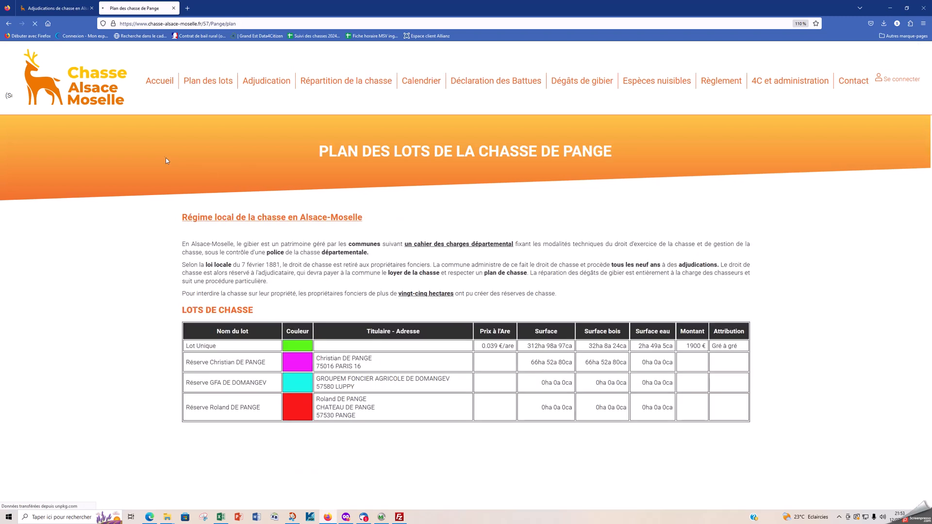
pyautogui.scroll(-3, 377, 280)
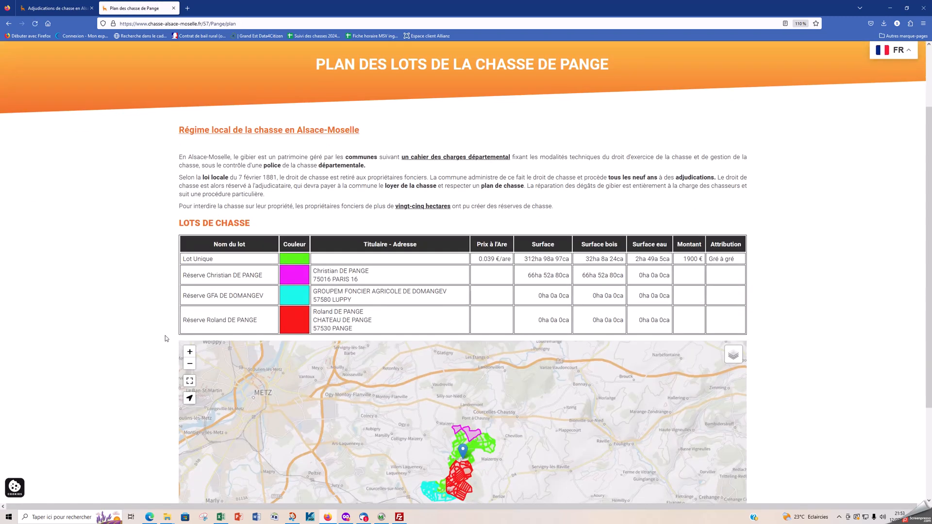
pyautogui.scroll(2, 468, 496)
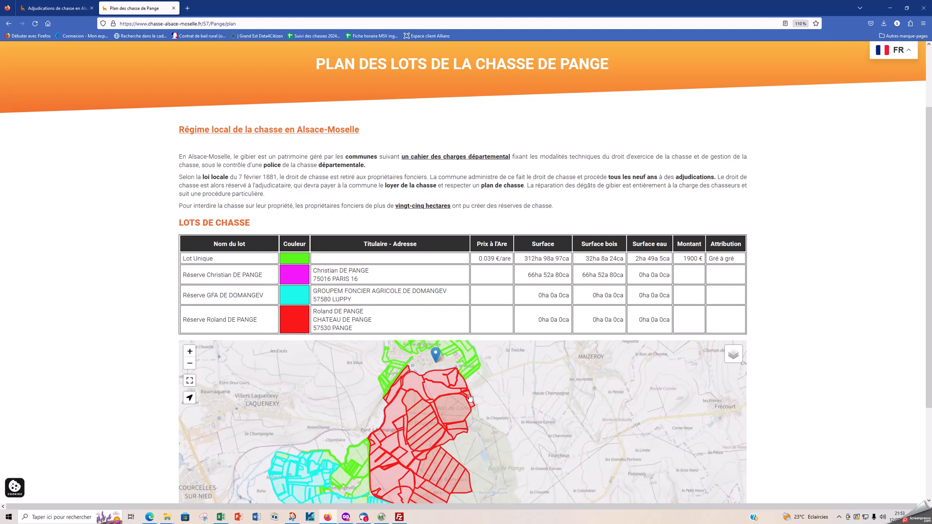
pyautogui.scroll(-2, 466, 416)
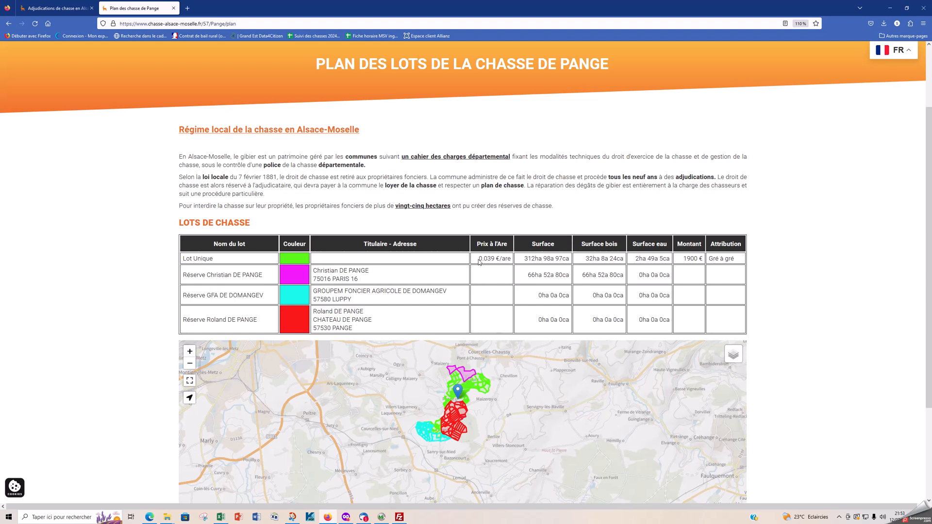
pyautogui.moveTo(480, 262); pyautogui.dragTo(513, 262)
pyautogui.moveTo(685, 260); pyautogui.dragTo(697, 258)
pyautogui.click(718, 258)
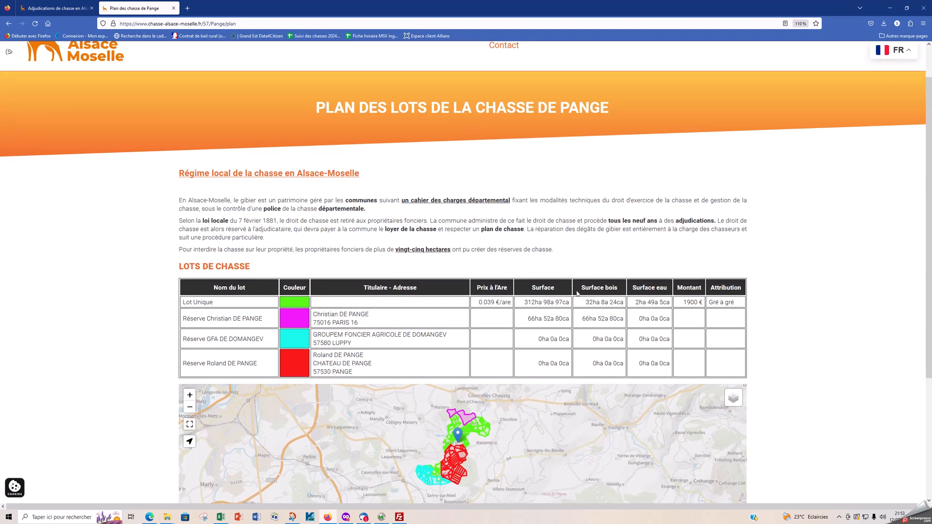
# - Switch the lot map to satellite imagery and inspect the parcels of the green lot around the village of Pange
pyautogui.scroll(1, 433, 273)
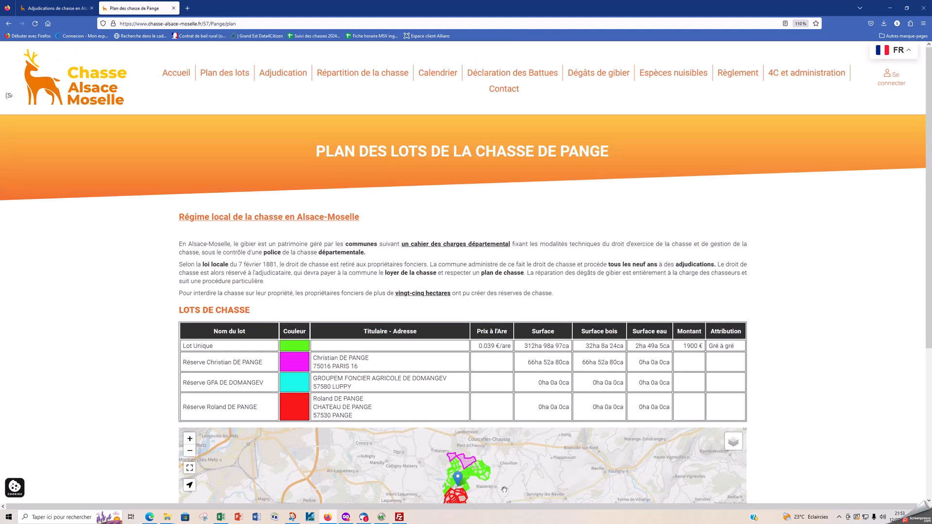
pyautogui.scroll(-1, 763, 446)
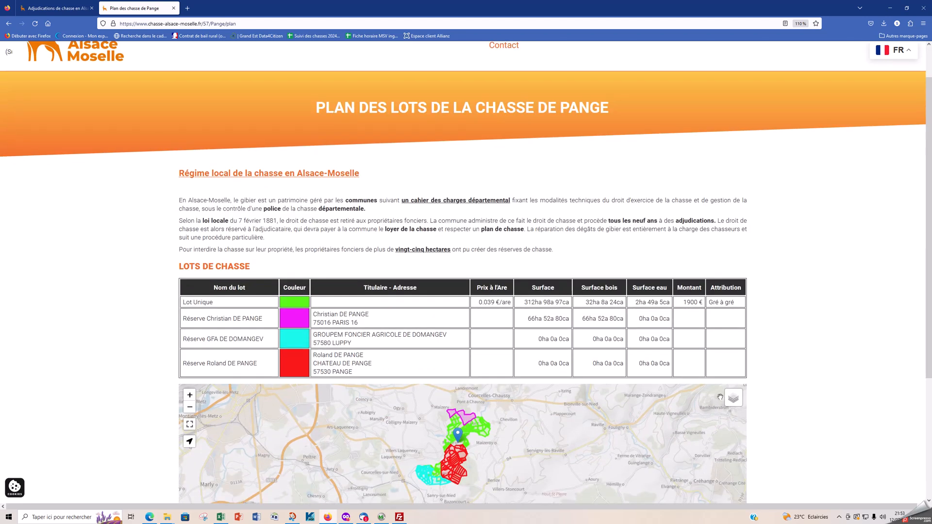
pyautogui.click(711, 410)
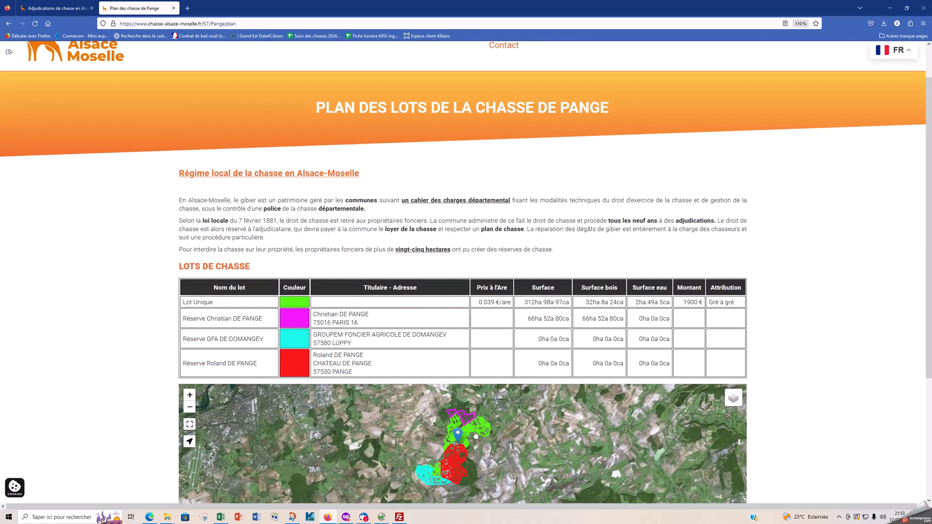
pyautogui.scroll(5, 470, 443)
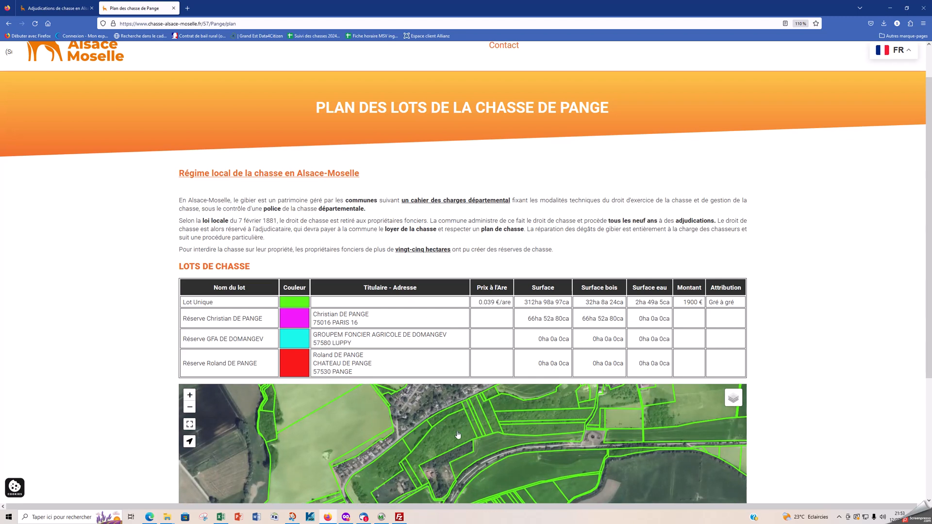
pyautogui.scroll(-4, 441, 494)
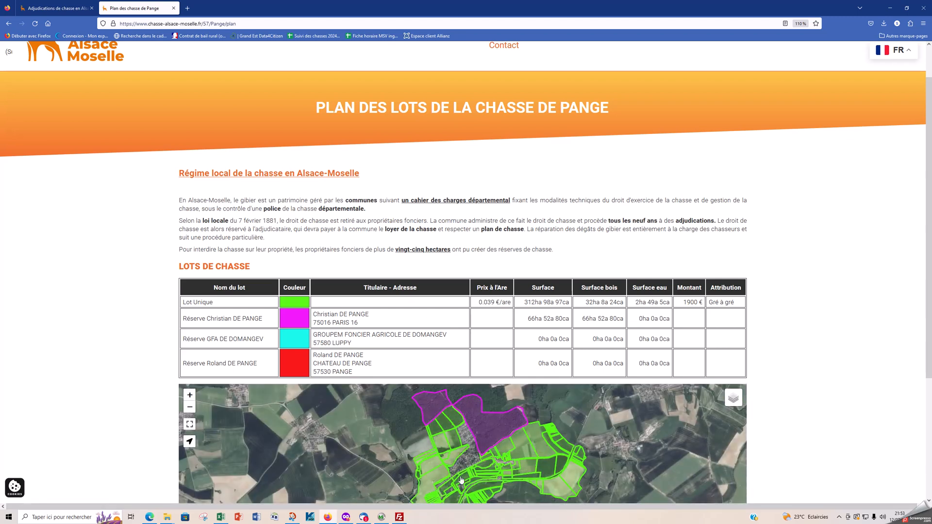
pyautogui.scroll(2, 471, 457)
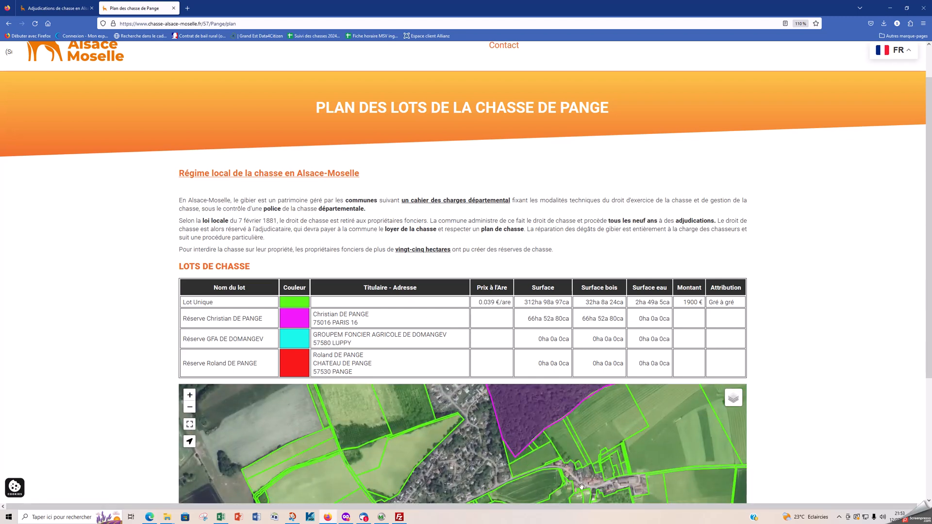
pyautogui.moveTo(371, 441); pyautogui.dragTo(291, 417)
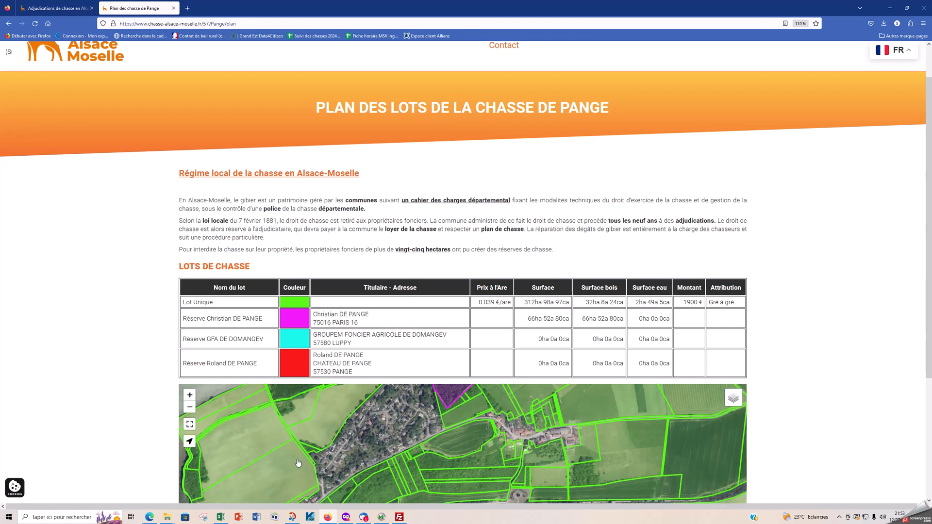
# - View the lot map in full screen, examine all of Pange's coloured lots, and leave full-screen mode
pyautogui.click(190, 424)
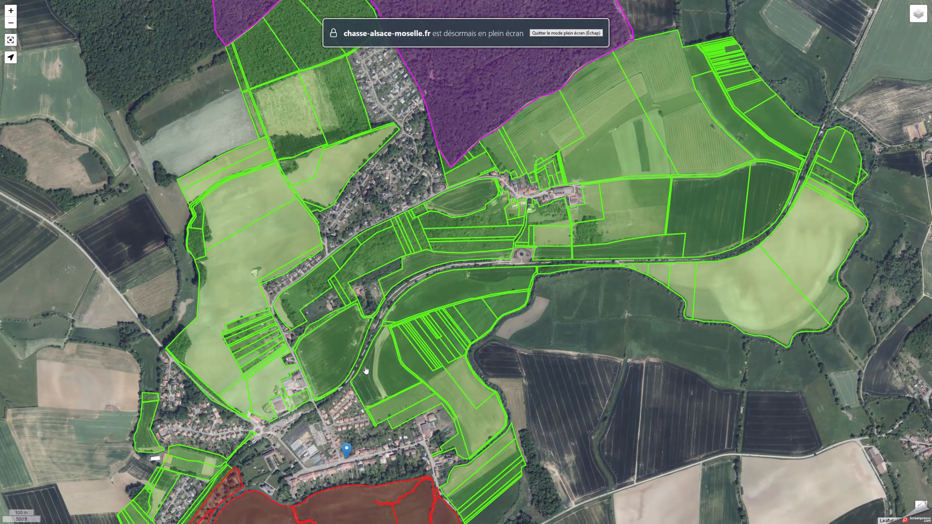
pyautogui.scroll(-2, 362, 378)
pyautogui.scroll(2, 340, 382)
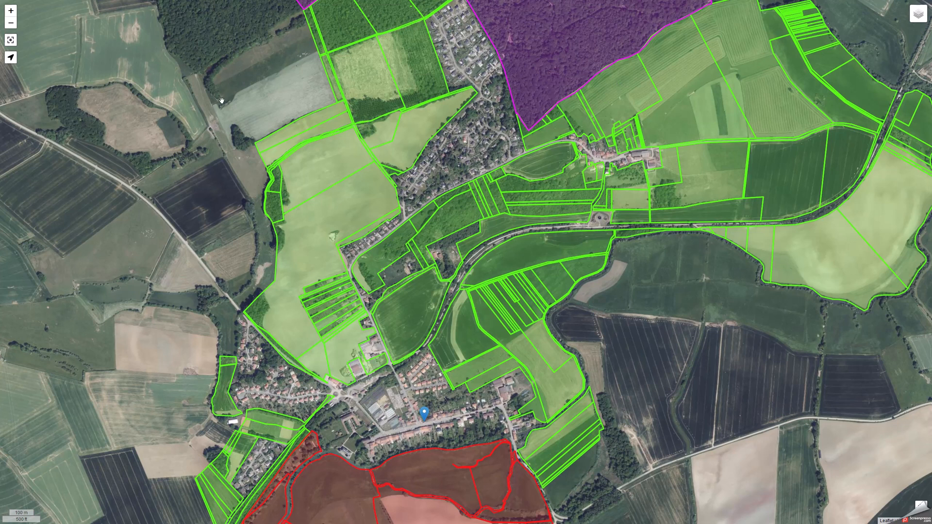
pyautogui.scroll(-2, 664, 112)
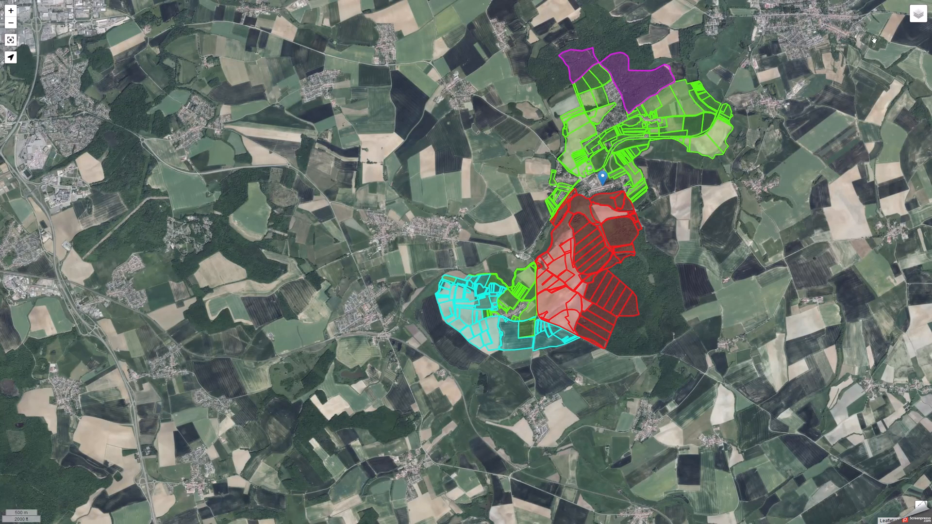
pyautogui.moveTo(916, 24)
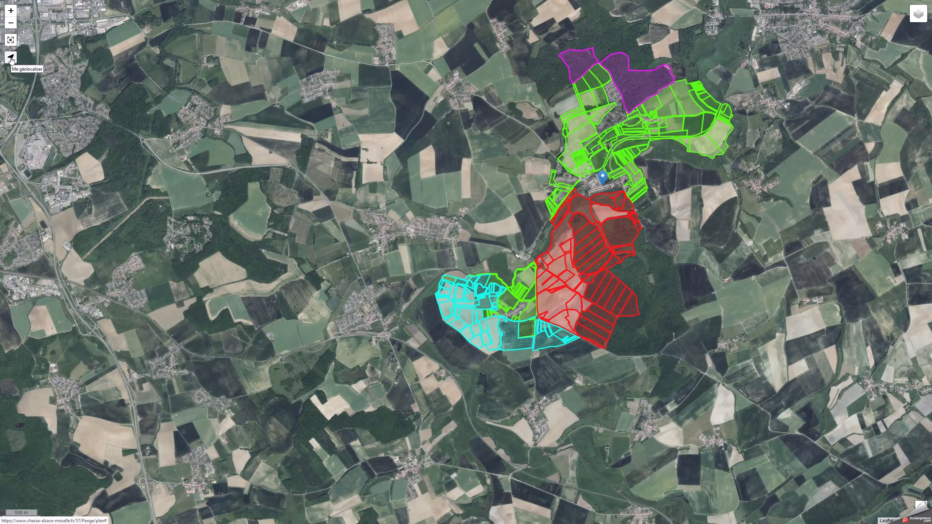
pyautogui.click(11, 40)
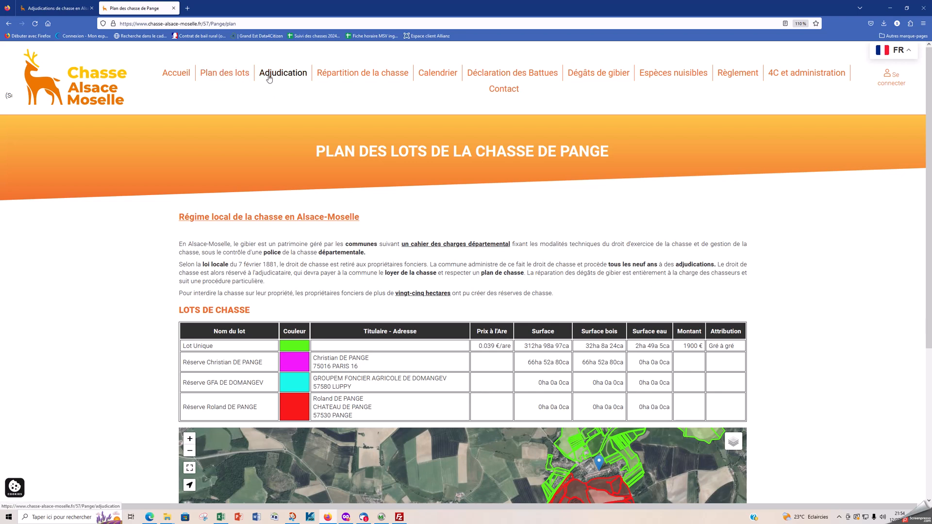
# - Open Pange's Adjudication page and look through the information on the 2024-2033 hunting leases
pyautogui.click(284, 74)
pyautogui.scroll(-3, 271, 204)
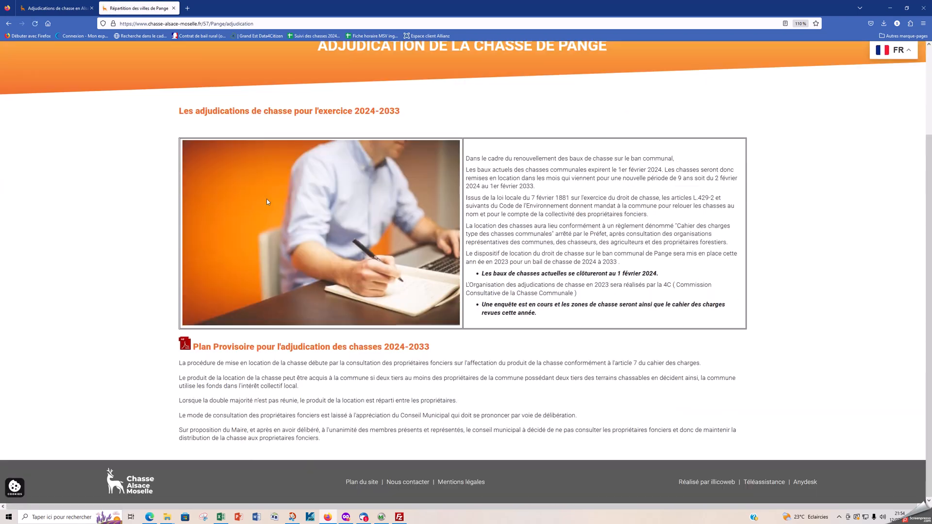
pyautogui.scroll(3, 267, 199)
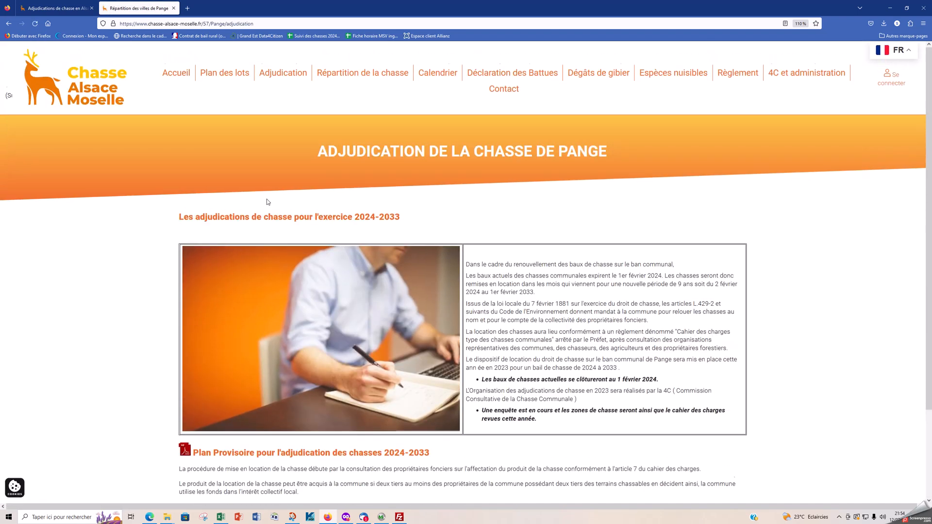
# - Open the page on the distribution of hunting proceeds and look through its form for sending bank details (RIB)
pyautogui.click(362, 73)
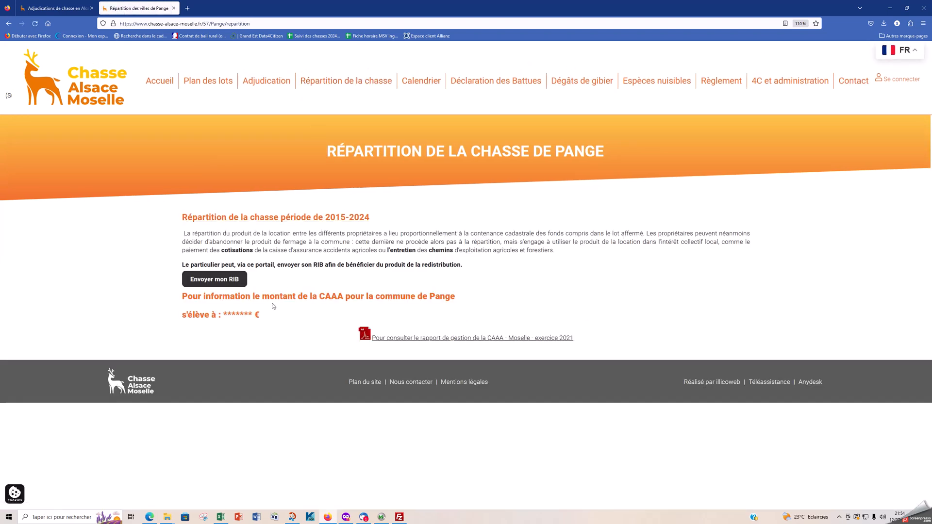
pyautogui.click(231, 287)
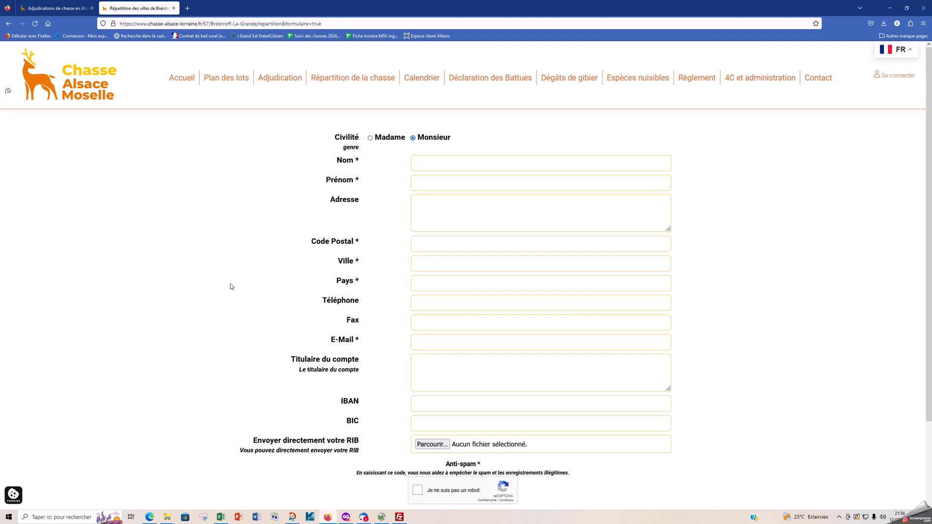
pyautogui.scroll(-2, 208, 276)
pyautogui.scroll(2, 208, 275)
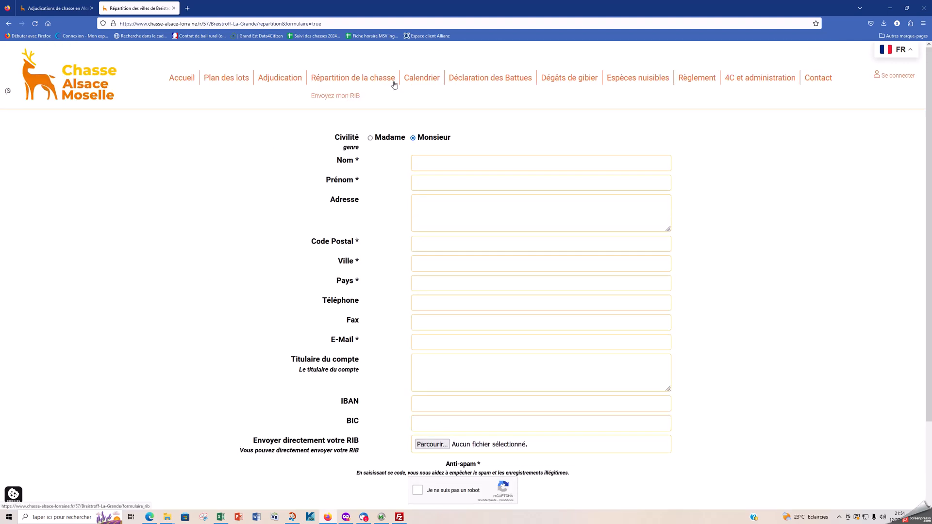
# - Open the hunting calendar page and look through the PDF decree on the 2023-2024 season's opening and closing dates
pyautogui.click(423, 77)
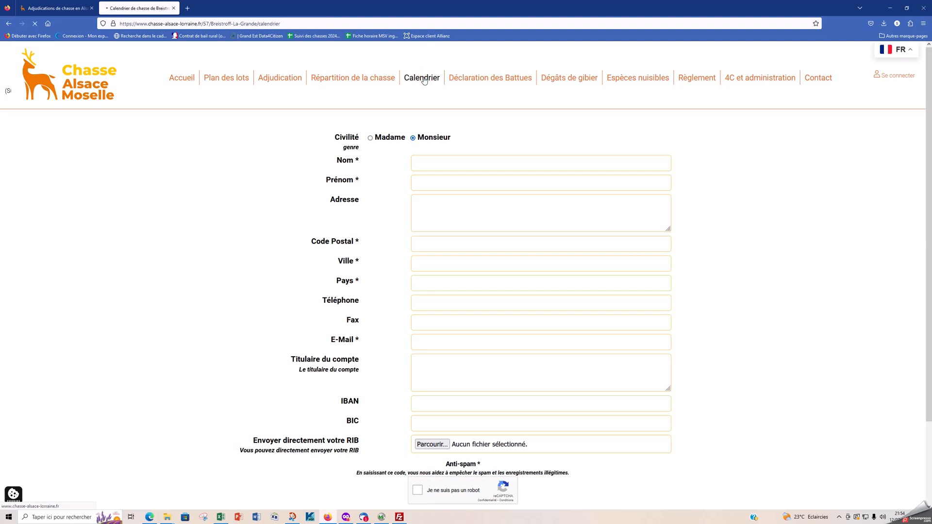
pyautogui.scroll(-6, 249, 219)
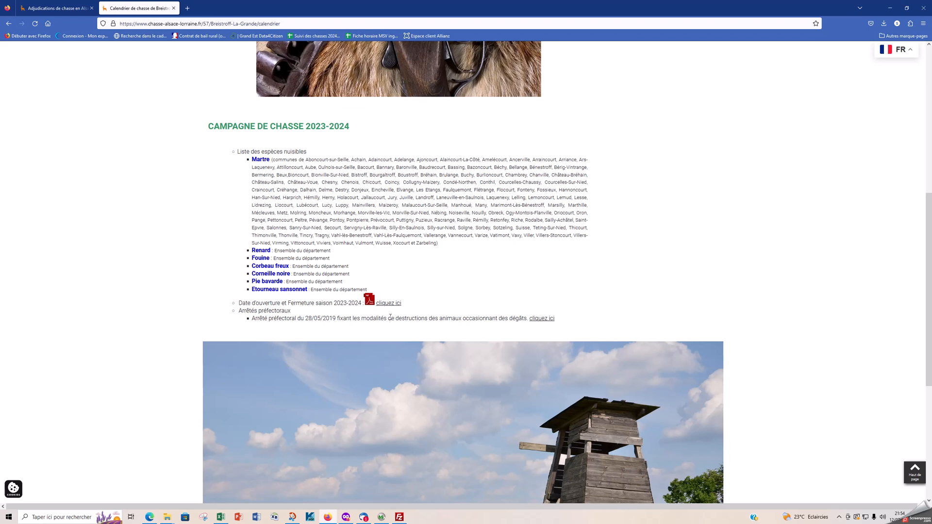
pyautogui.click(382, 303)
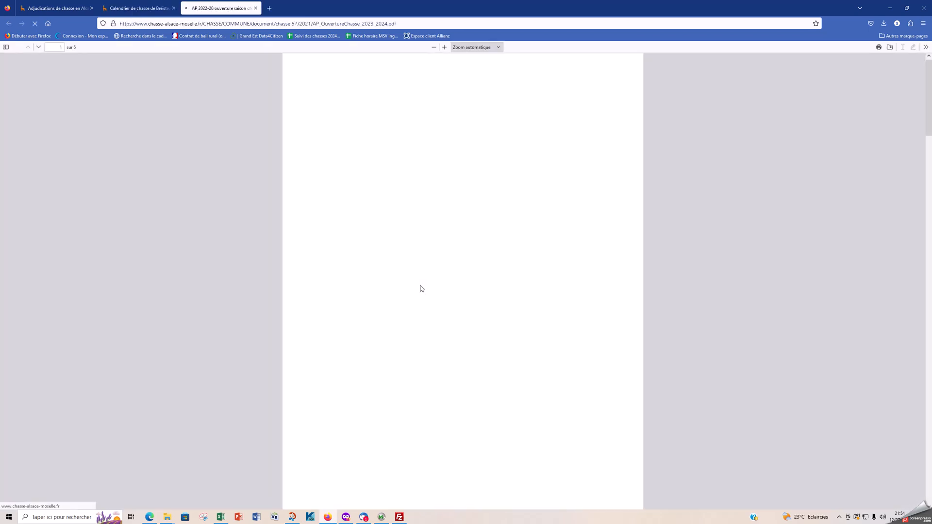
pyautogui.scroll(-12, 422, 277)
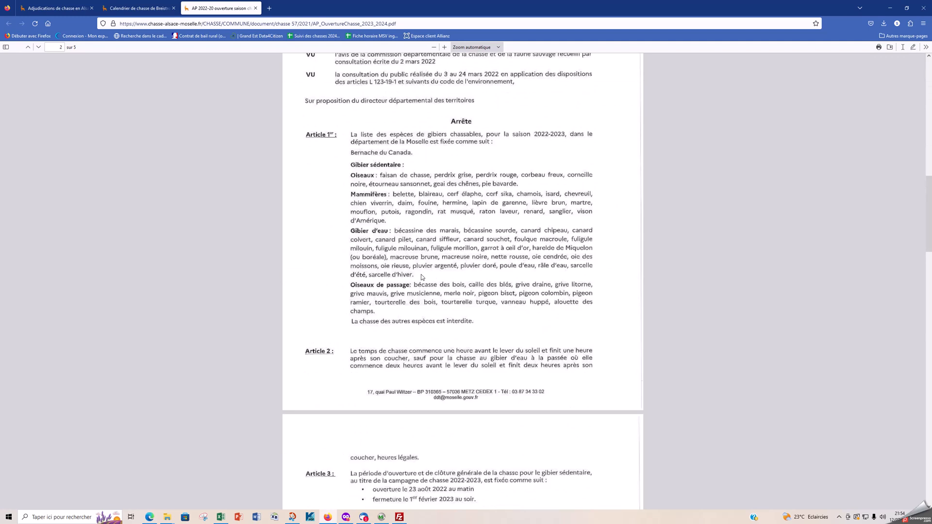
pyautogui.scroll(5, 422, 278)
pyautogui.scroll(9, 422, 277)
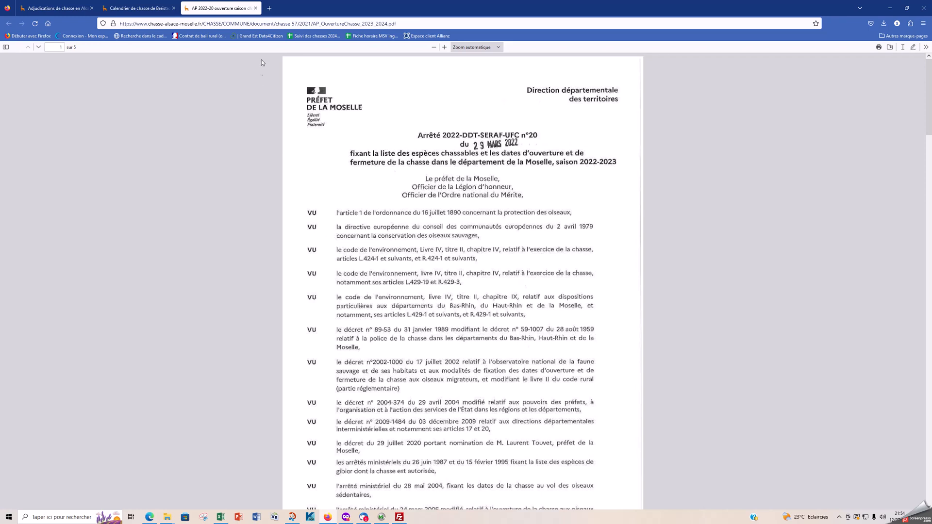
# - Close the decree PDF, look through Breistroff-la-Grande's battue declaration page, and open its battue request form
pyautogui.click(256, 8)
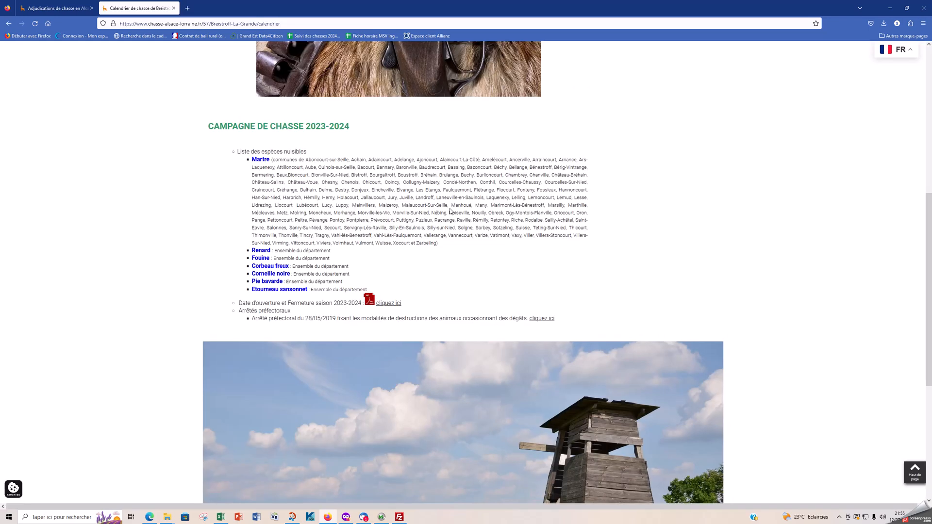
pyautogui.scroll(7, 463, 218)
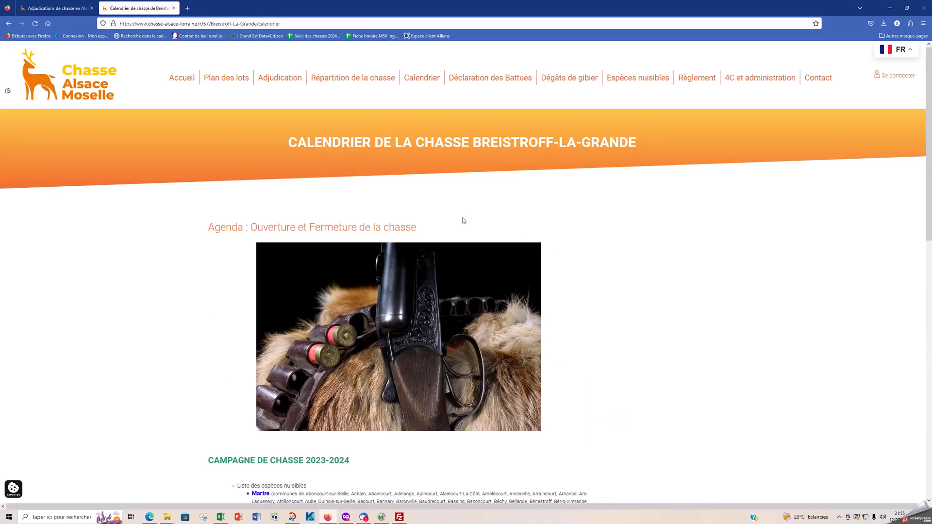
pyautogui.click(491, 79)
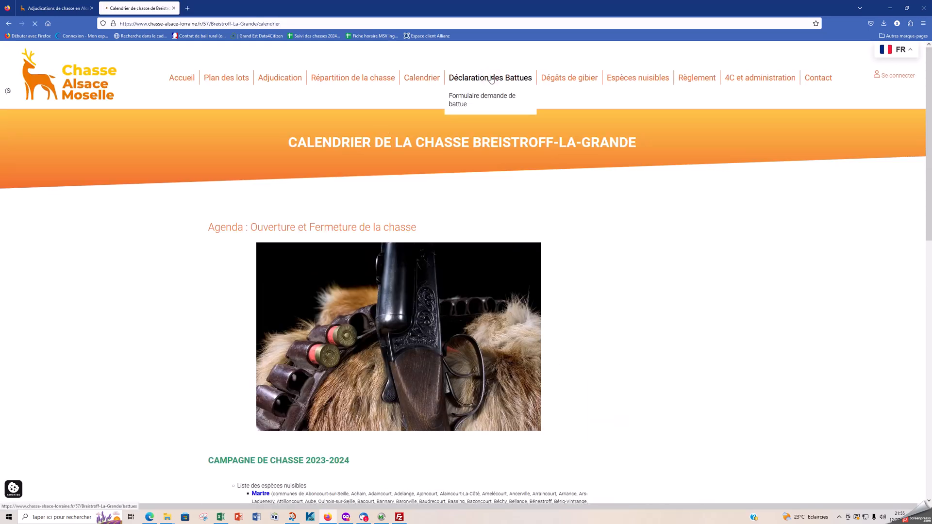
pyautogui.scroll(-5, 406, 232)
pyautogui.scroll(4, 406, 232)
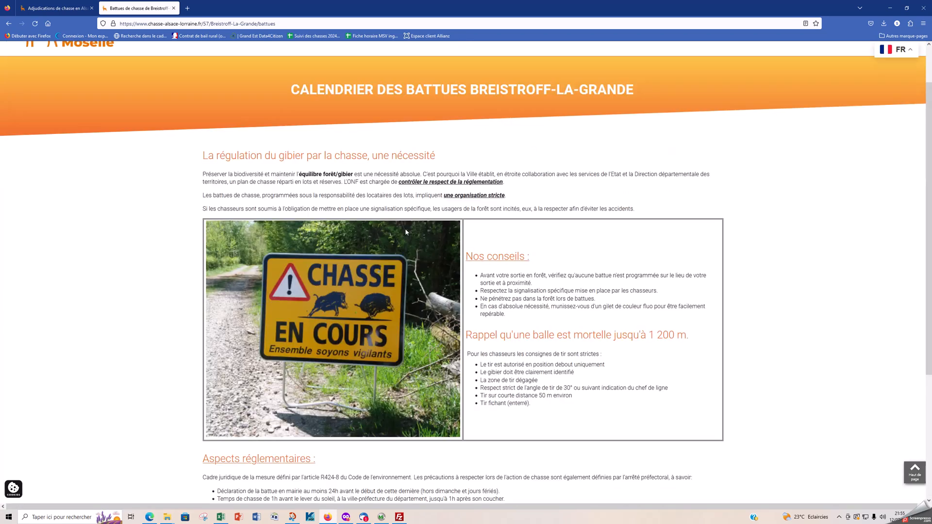
pyautogui.scroll(2, 406, 232)
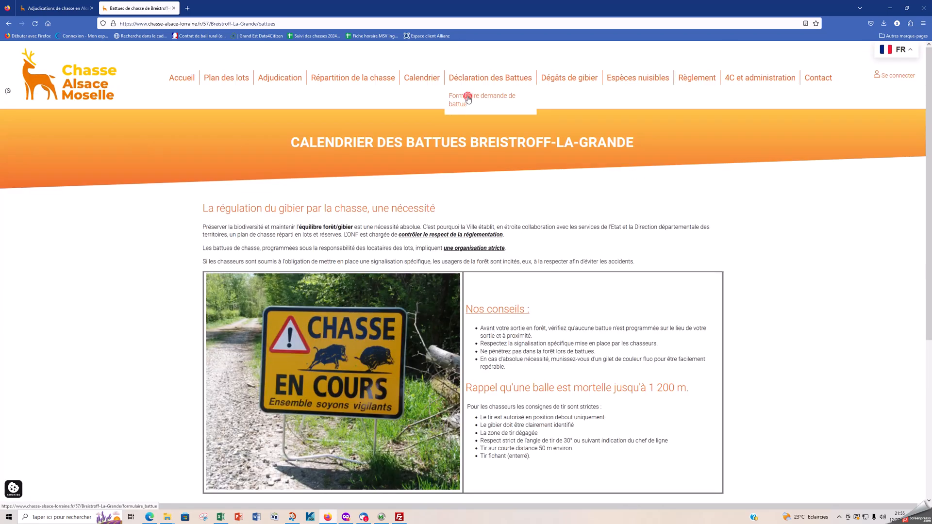
pyautogui.click(468, 97)
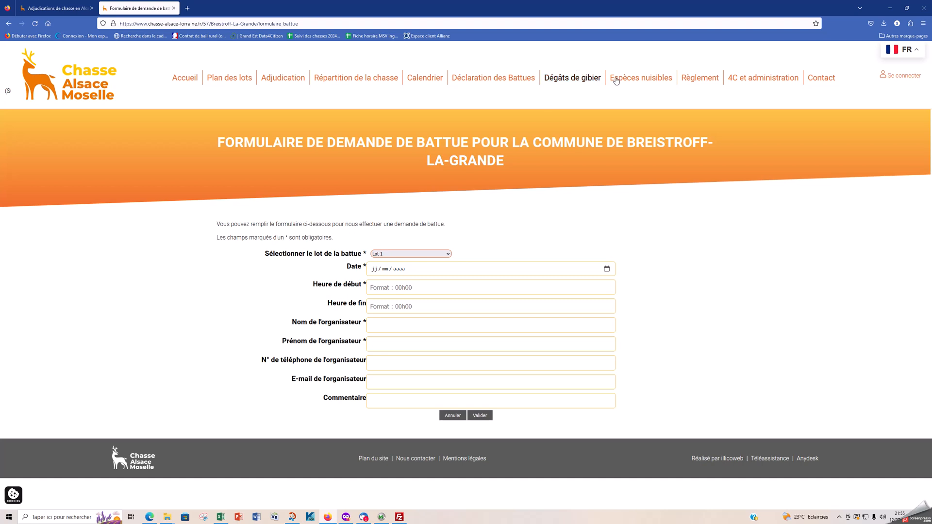
# - Open Breistroff-la-Grande's game damage page and look through it from the damage figures down to the last photo
pyautogui.click(585, 80)
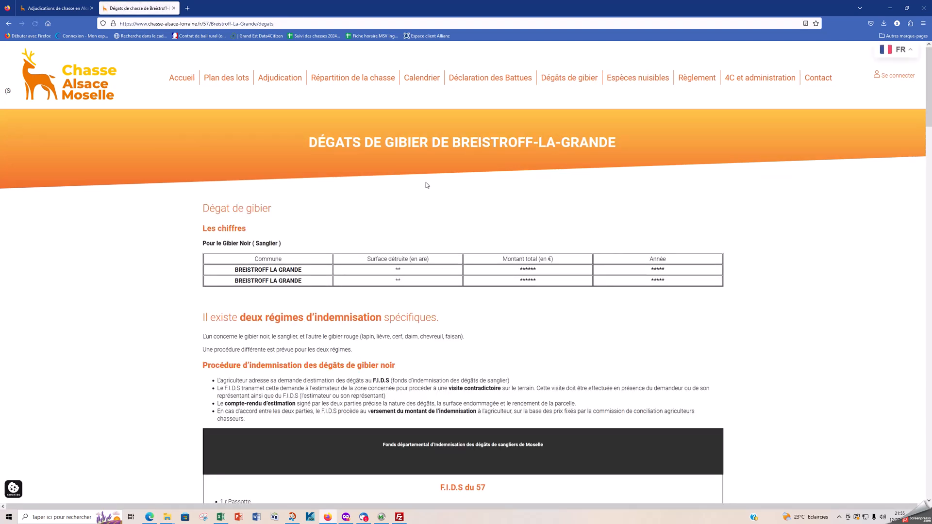
pyautogui.scroll(-5, 425, 180)
pyautogui.scroll(-5, 426, 180)
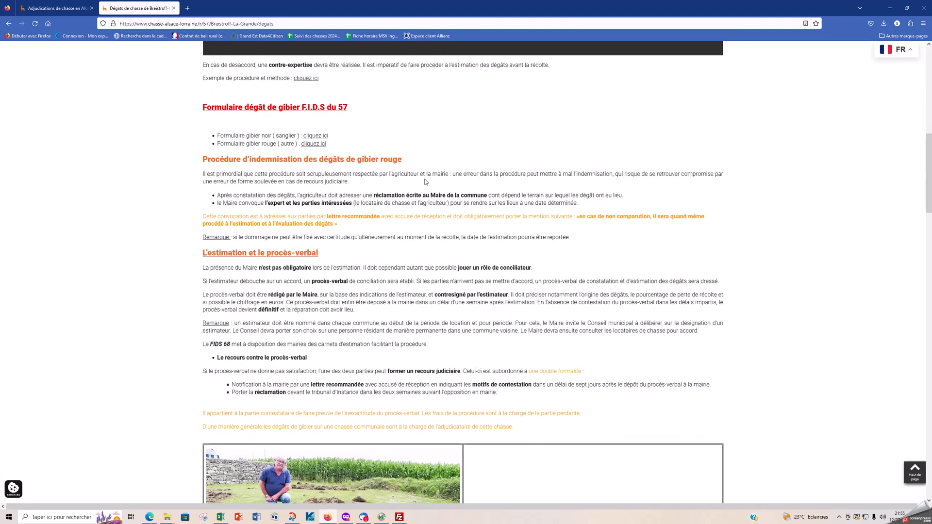
pyautogui.scroll(-4, 426, 181)
pyautogui.scroll(-12, 425, 182)
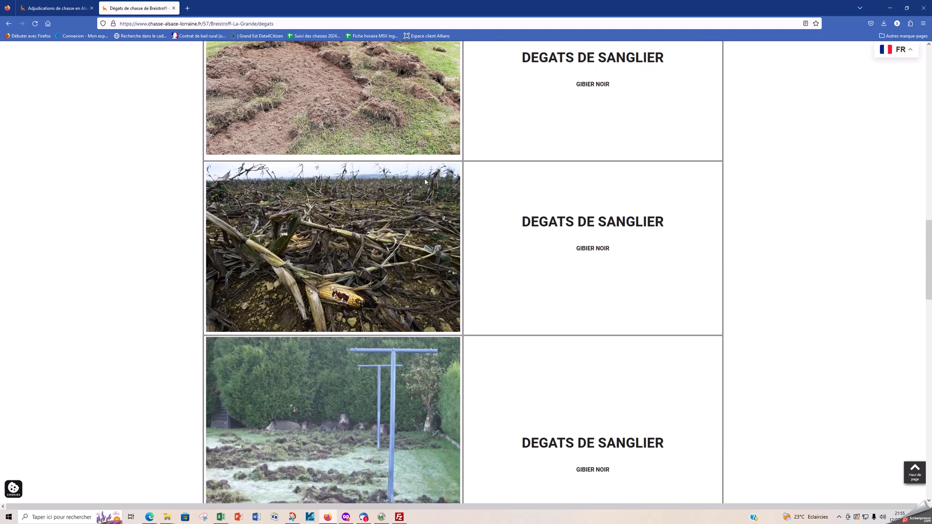
pyautogui.scroll(-16, 425, 182)
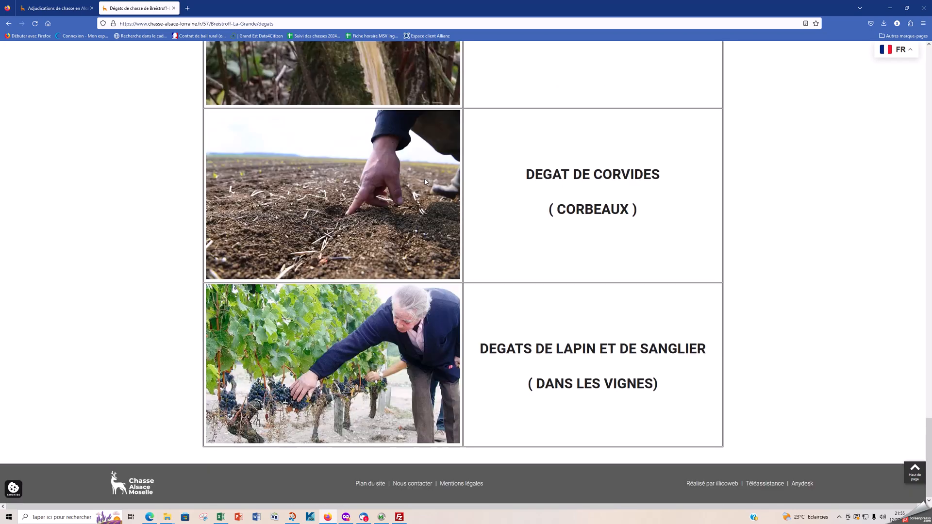
# - Examine the example photos of damage caused by wild boar, deer, crows and rabbits
pyautogui.scroll(11, 425, 181)
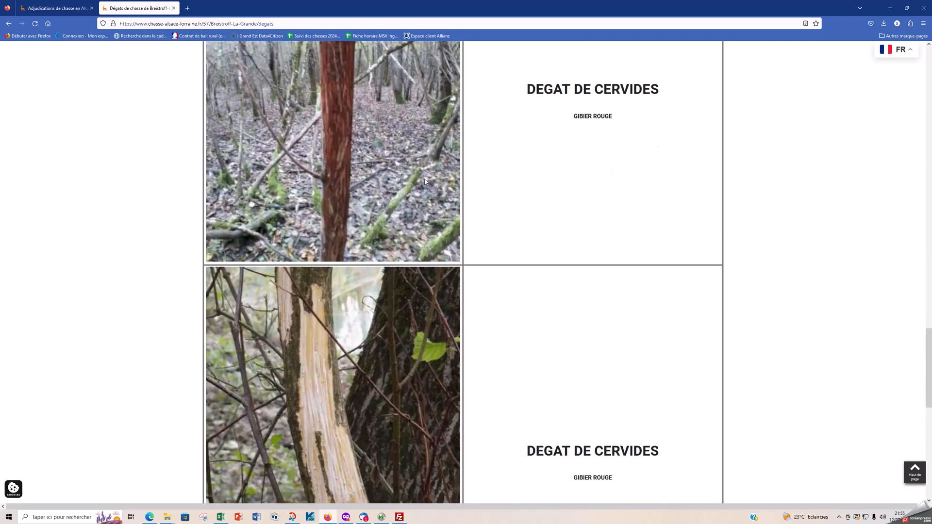
pyautogui.scroll(11, 425, 183)
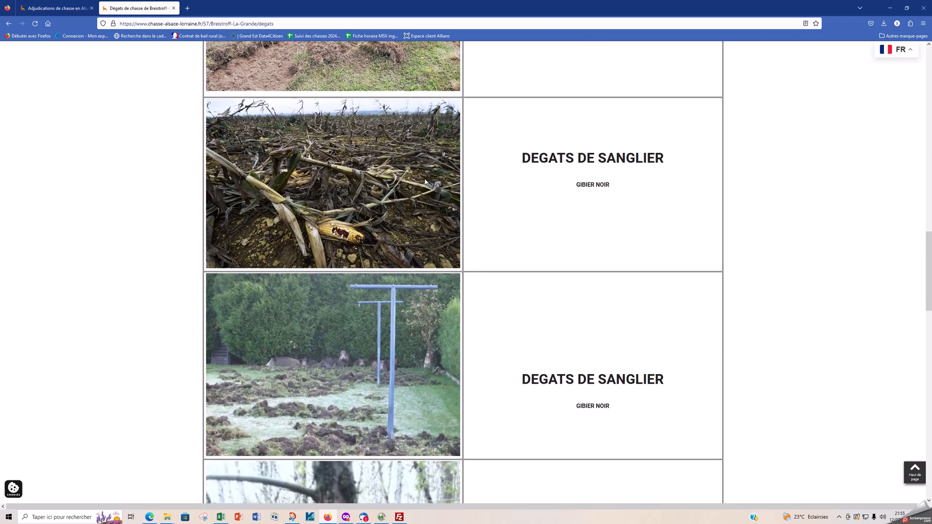
pyautogui.scroll(3, 425, 181)
pyautogui.scroll(-11, 425, 182)
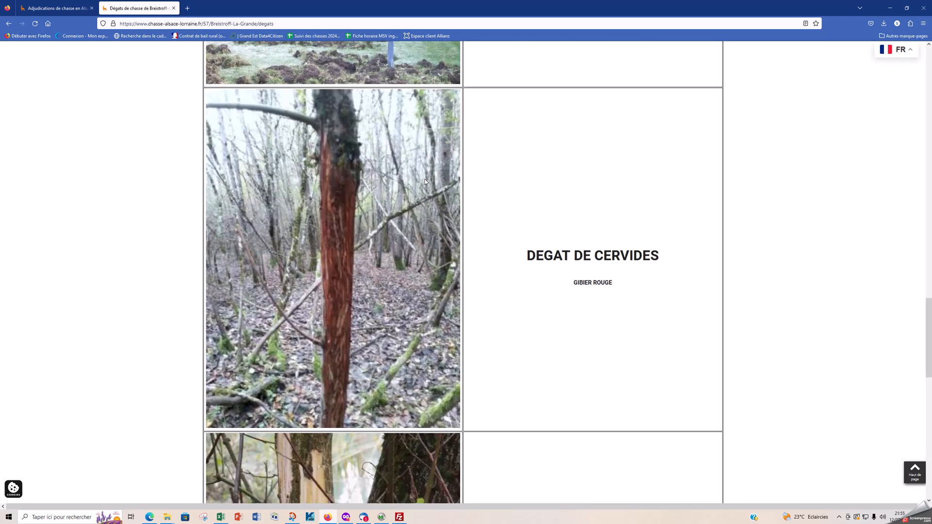
pyautogui.scroll(-13, 426, 181)
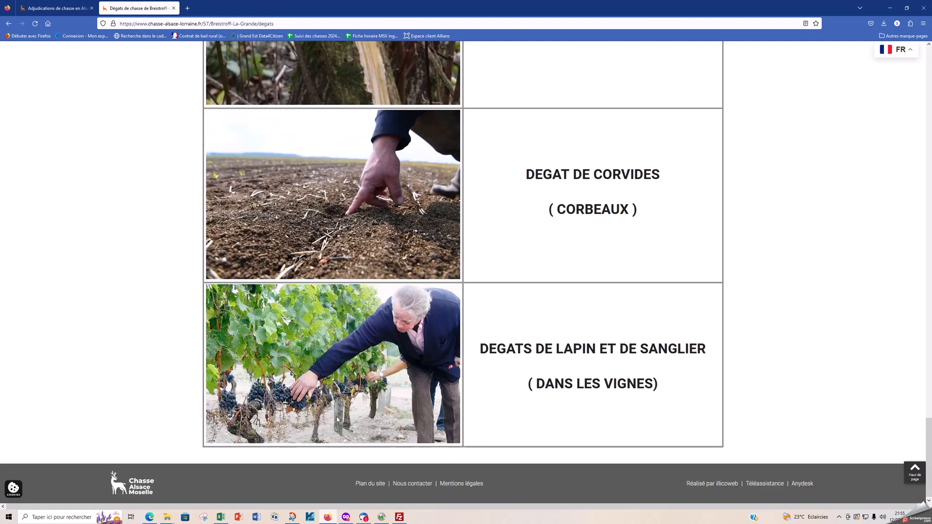
pyautogui.scroll(3, 355, 399)
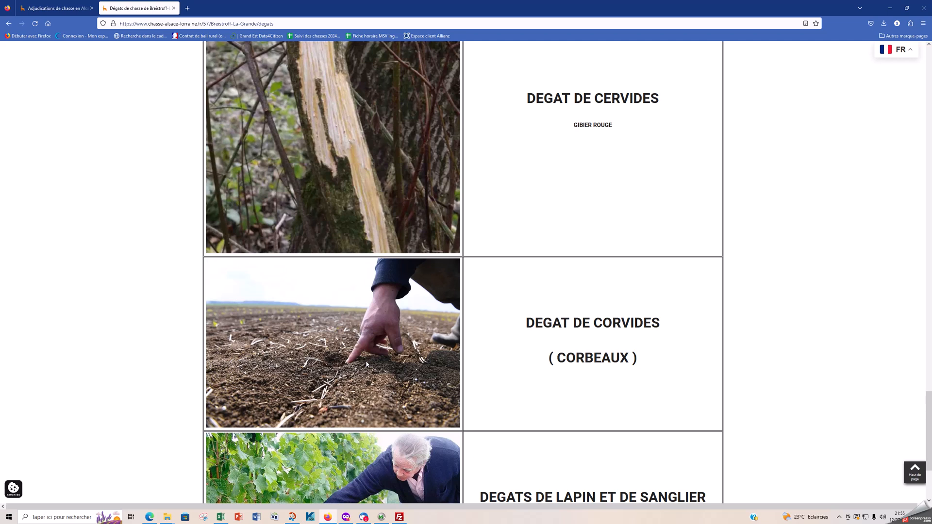
pyautogui.scroll(5, 366, 364)
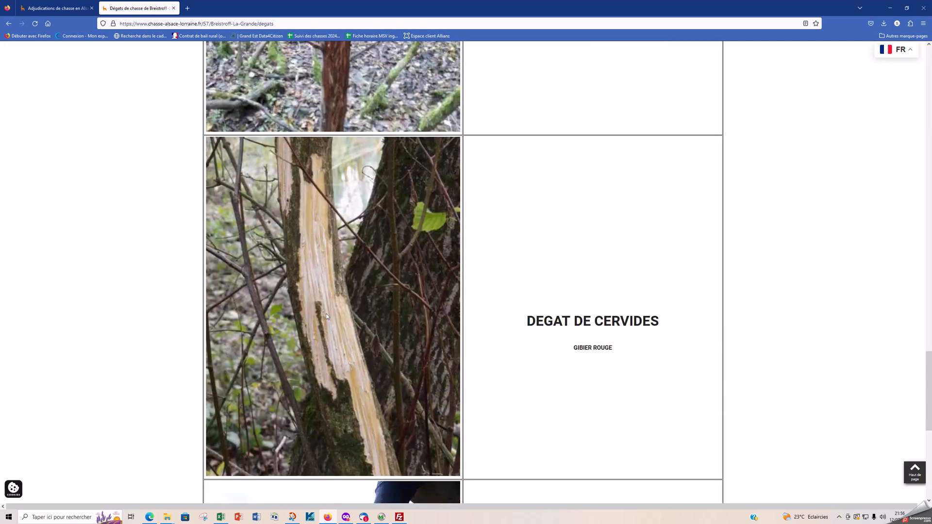
pyautogui.scroll(20, 327, 317)
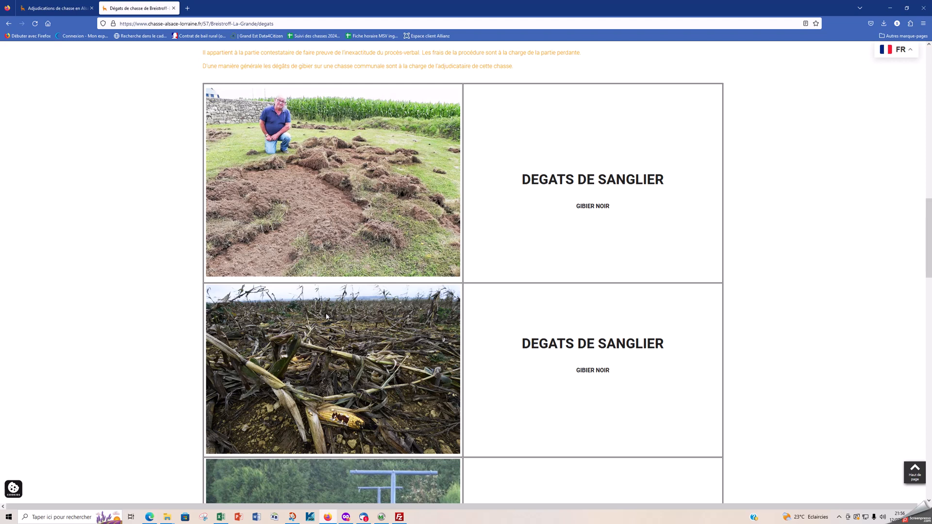
# - Review the game damage compensation procedures and F.I.D.S. forms, and highlight the commune's entry in the boar damage table
pyautogui.scroll(8, 340, 312)
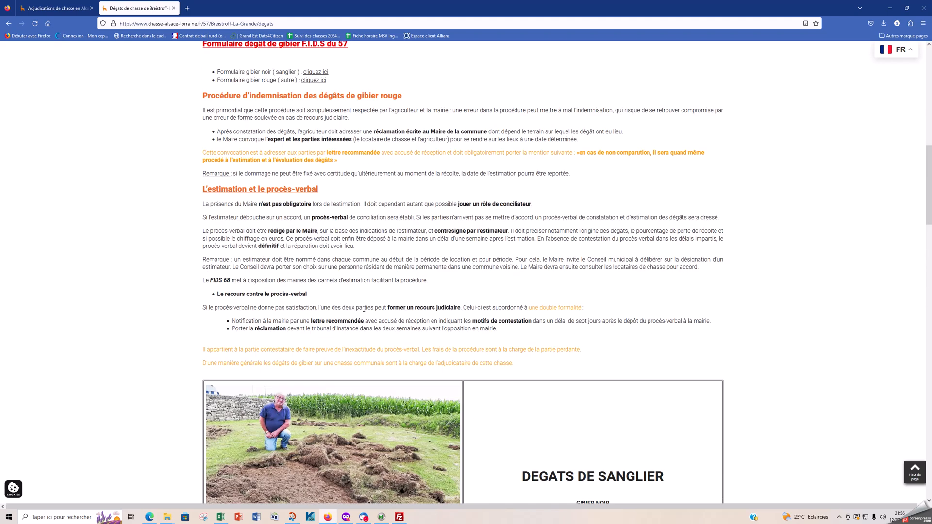
pyautogui.scroll(1, 403, 306)
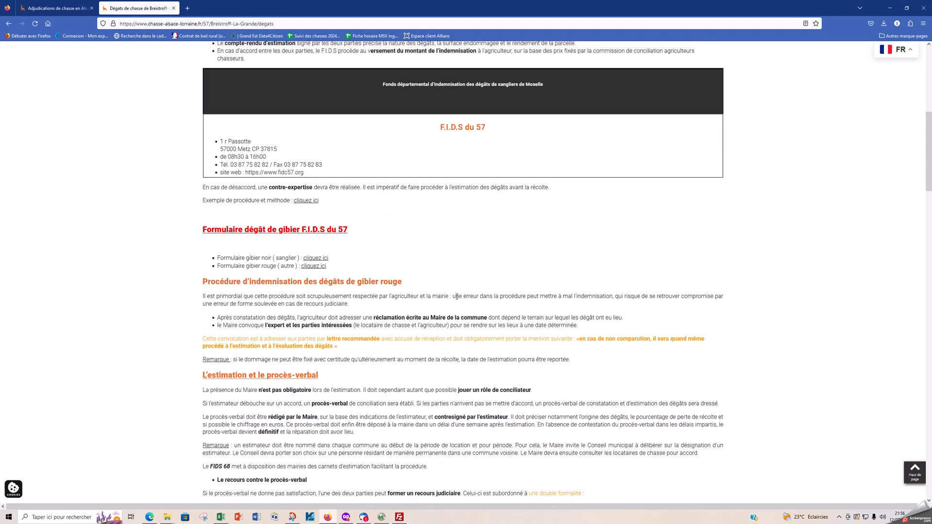
pyautogui.scroll(5, 456, 297)
pyautogui.scroll(2, 457, 299)
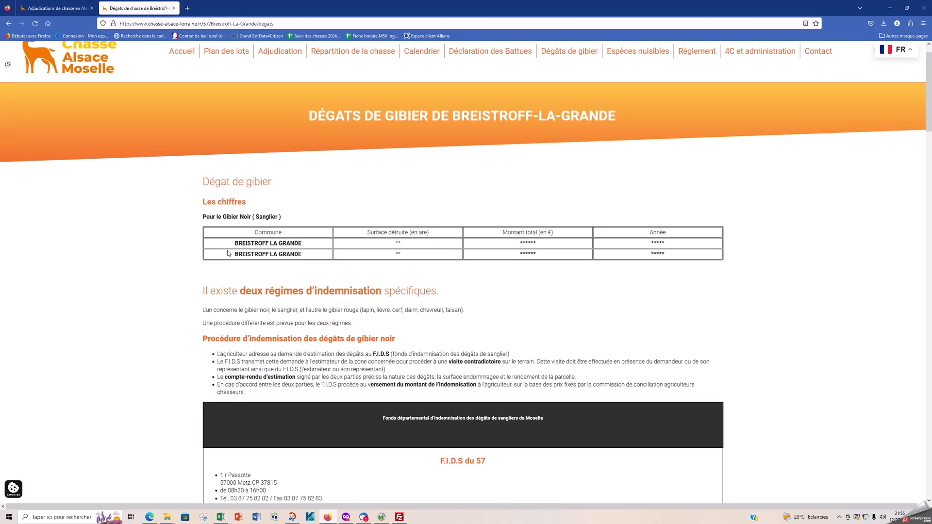
pyautogui.moveTo(233, 244); pyautogui.dragTo(313, 246)
pyautogui.click(295, 258)
pyautogui.scroll(1, 482, 260)
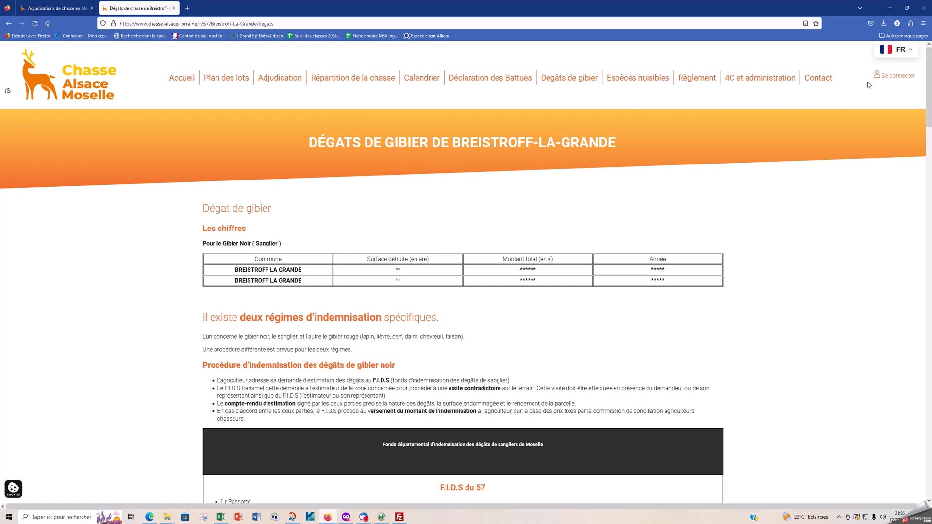
pyautogui.click(891, 79)
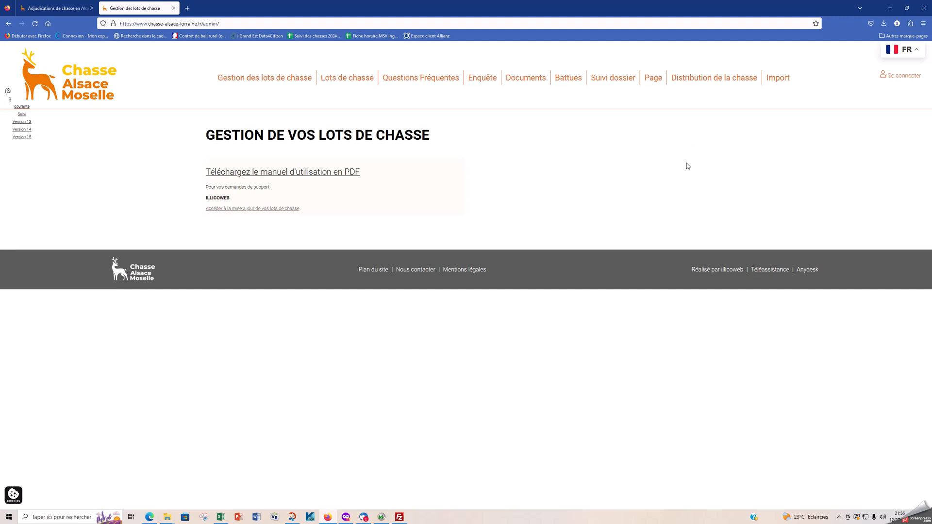
pyautogui.click(697, 78)
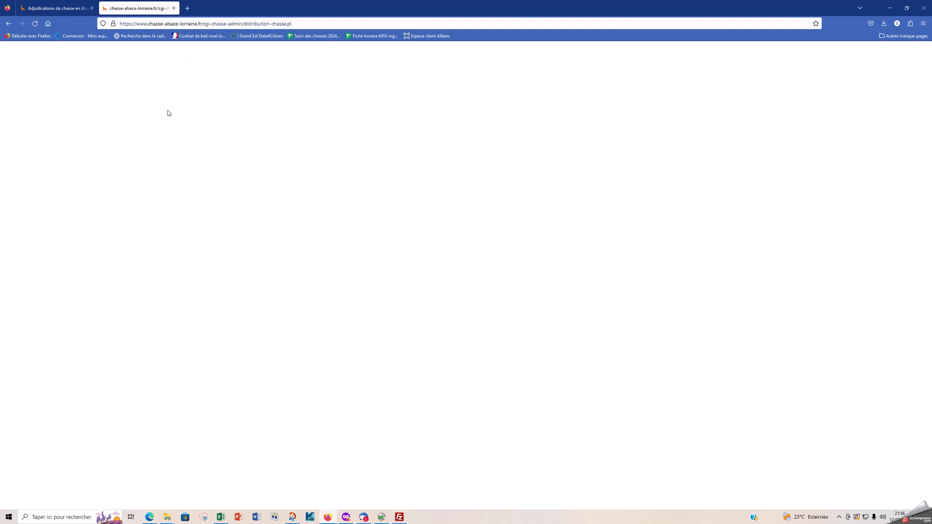
pyautogui.click(174, 8)
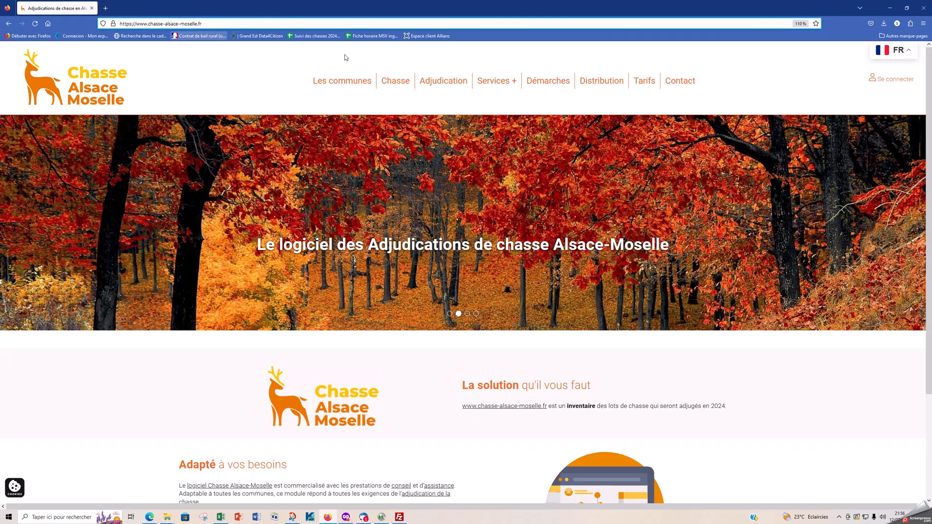
# - Open the hunting distribution section of the chasse-alsace-moselle.fr administration area and load the commune of Pange
pyautogui.click(890, 79)
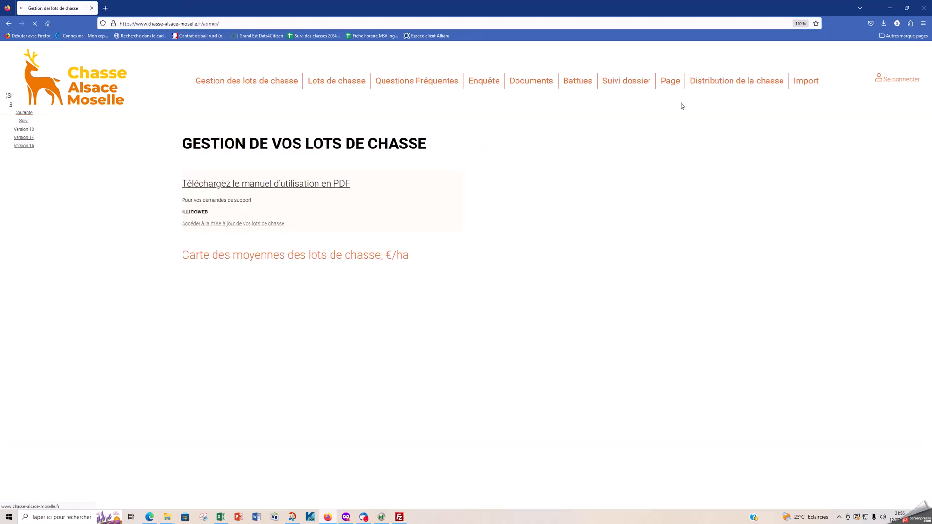
pyautogui.click(710, 88)
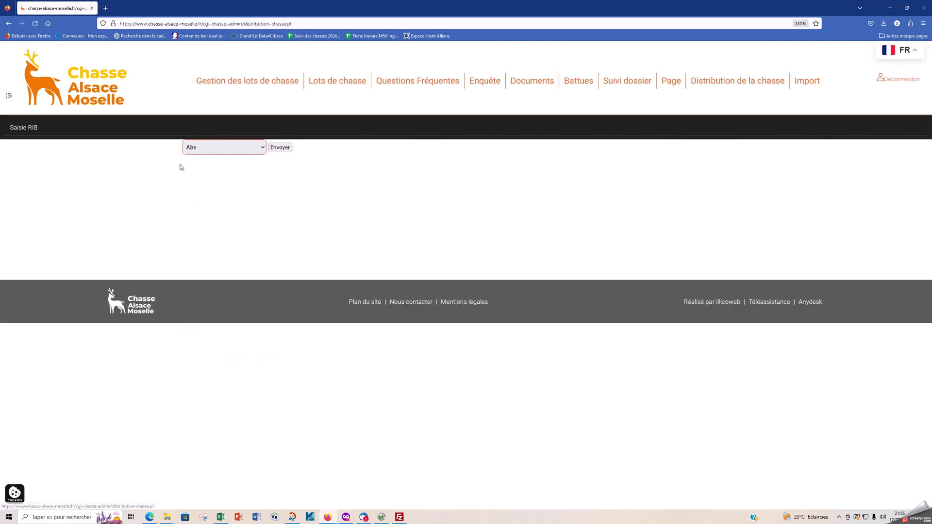
pyautogui.click(205, 146)
pyautogui.press('p')
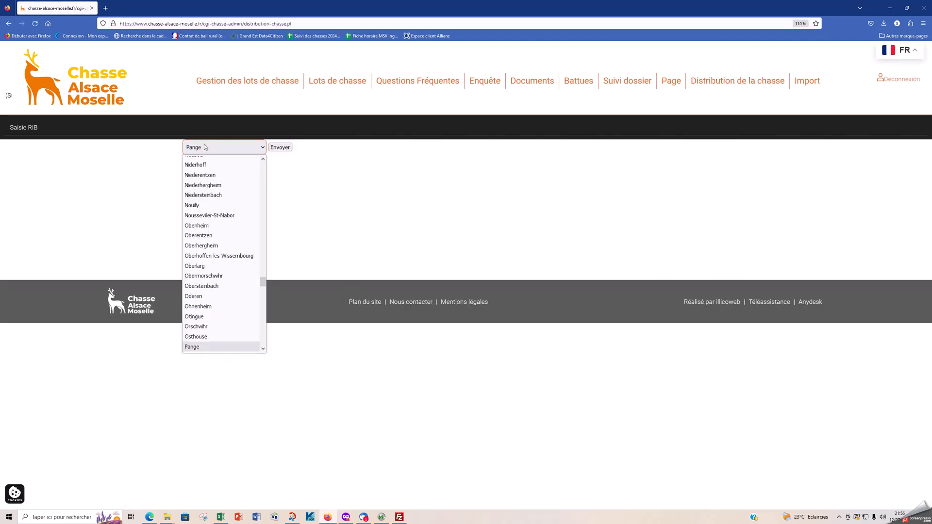
pyautogui.click(203, 347)
pyautogui.click(277, 148)
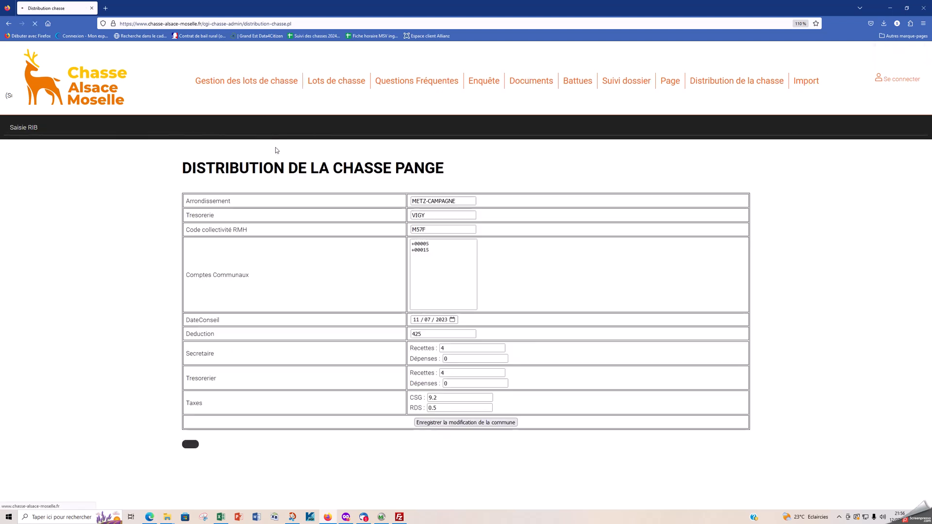
# - Look through Pange's distribution settings, covering the deduction, the secretary and treasurer allowances, and the CSG and RDS taxes
pyautogui.scroll(-3, 136, 195)
pyautogui.scroll(3, 135, 197)
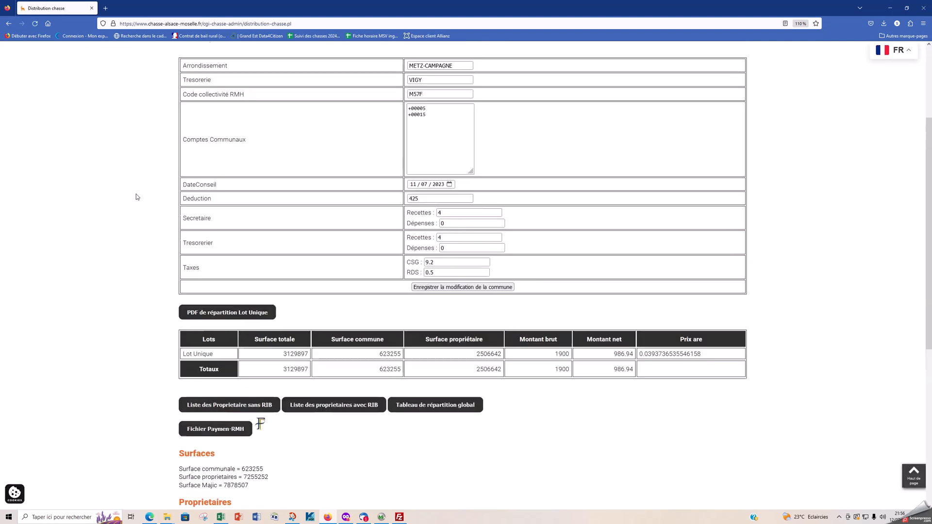
pyautogui.scroll(-1, 136, 197)
pyautogui.scroll(-1, 136, 197)
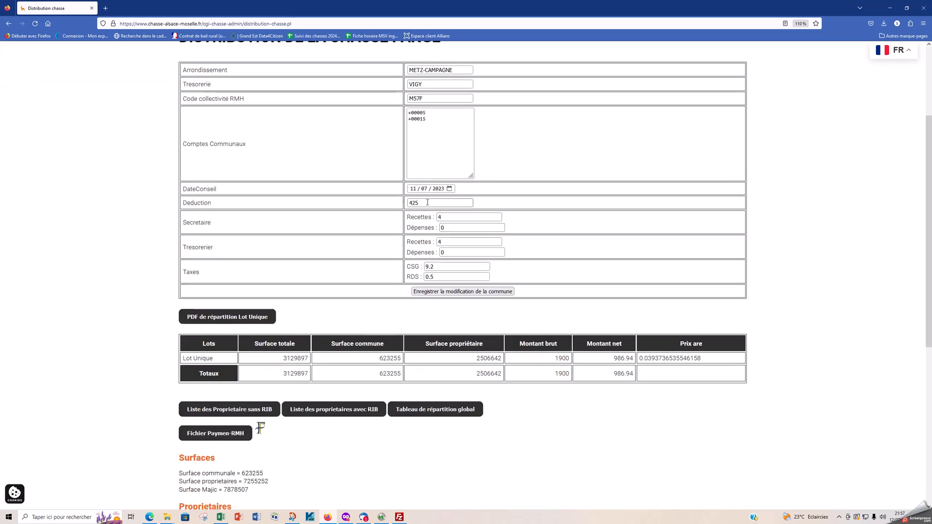
pyautogui.hotkey('shift', 'Tab')
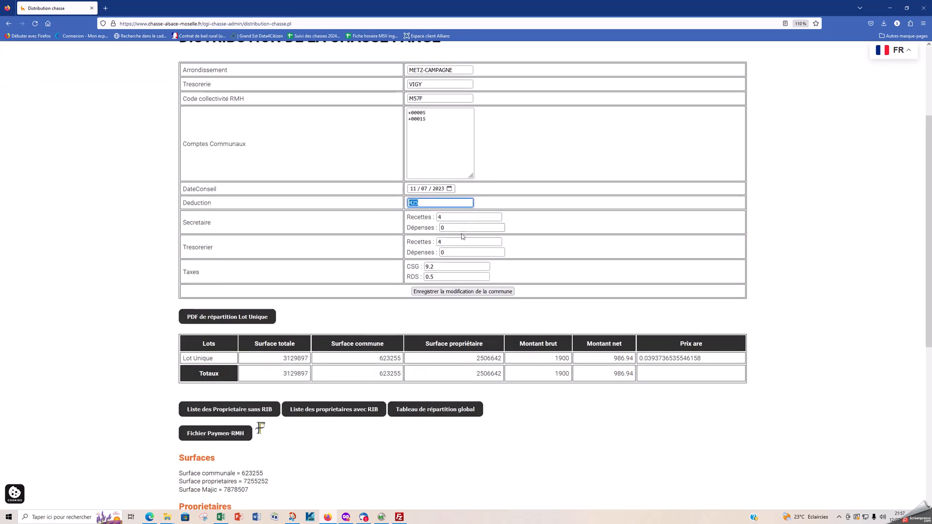
pyautogui.click(445, 217)
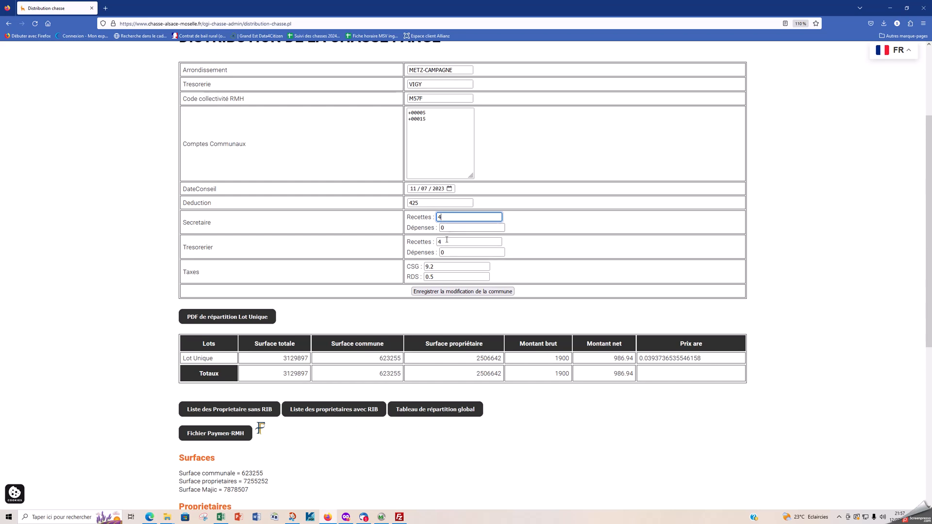
pyautogui.click(444, 269)
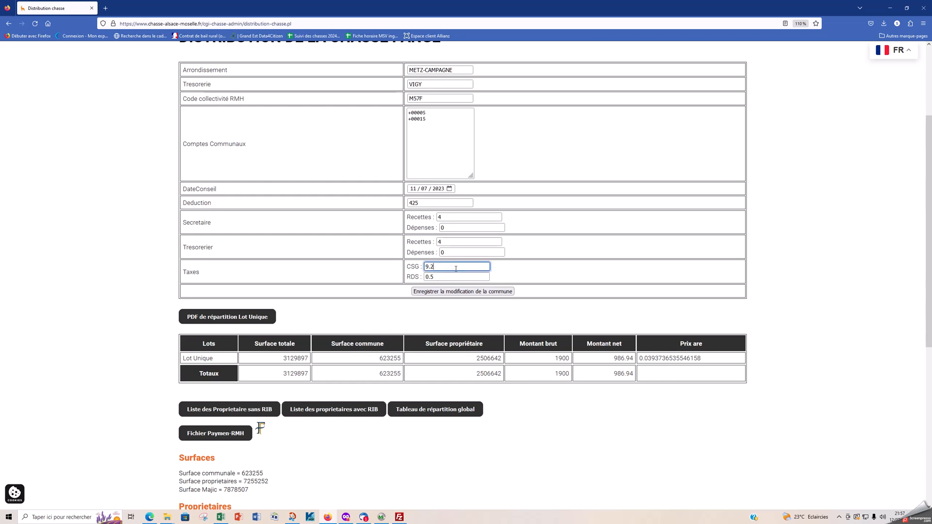
pyautogui.click(450, 276)
# - Generate Pange's Lot Unique distribution PDF and highlight the rental proceeds and the share due to the commune
pyautogui.click(244, 318)
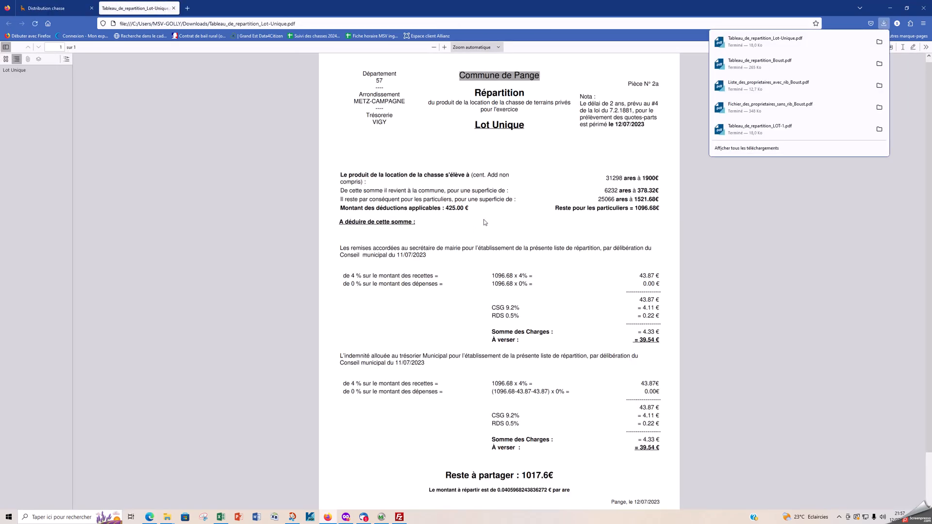
pyautogui.doubleClick(644, 179)
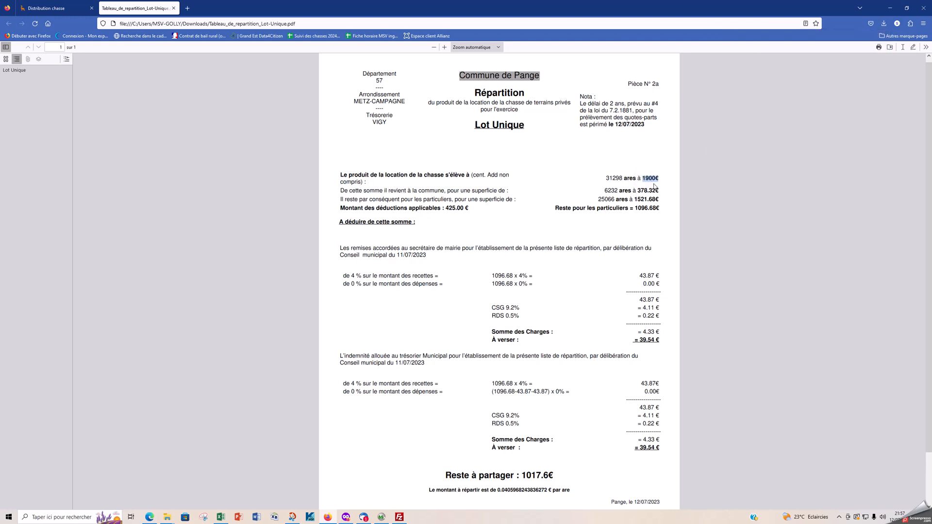
pyautogui.moveTo(639, 192); pyautogui.dragTo(661, 195)
pyautogui.click(637, 202)
pyautogui.scroll(-1, 637, 202)
pyautogui.scroll(2, 597, 211)
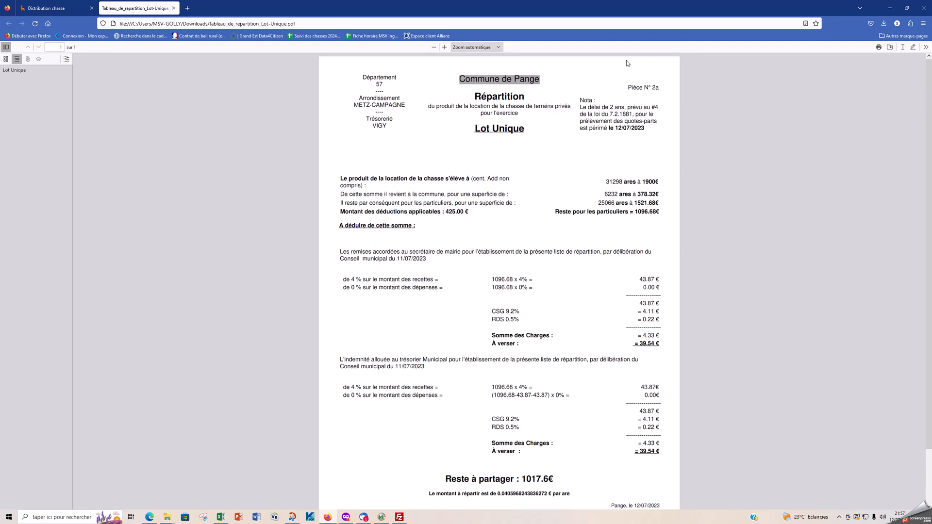
# - Bring up the save dialog for the Lot Unique PDF, cancel it and close the document
pyautogui.click(890, 47)
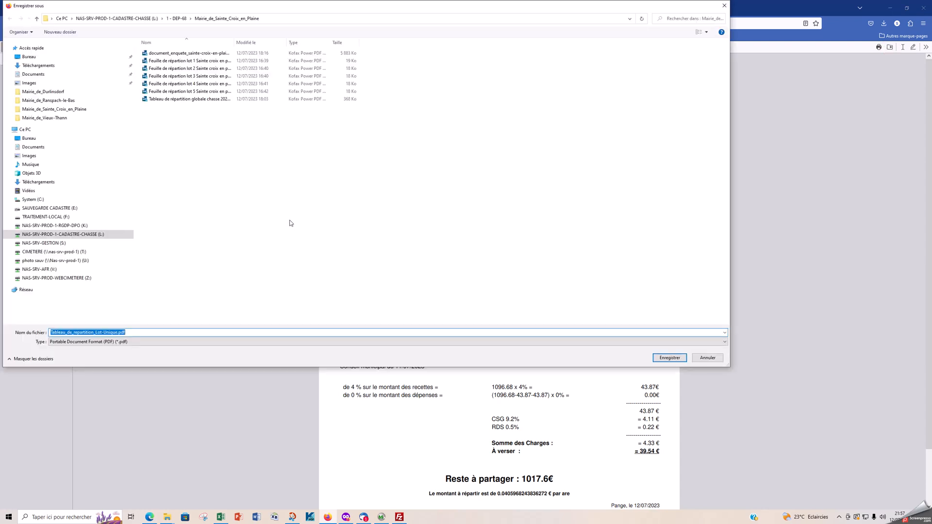
pyautogui.click(707, 358)
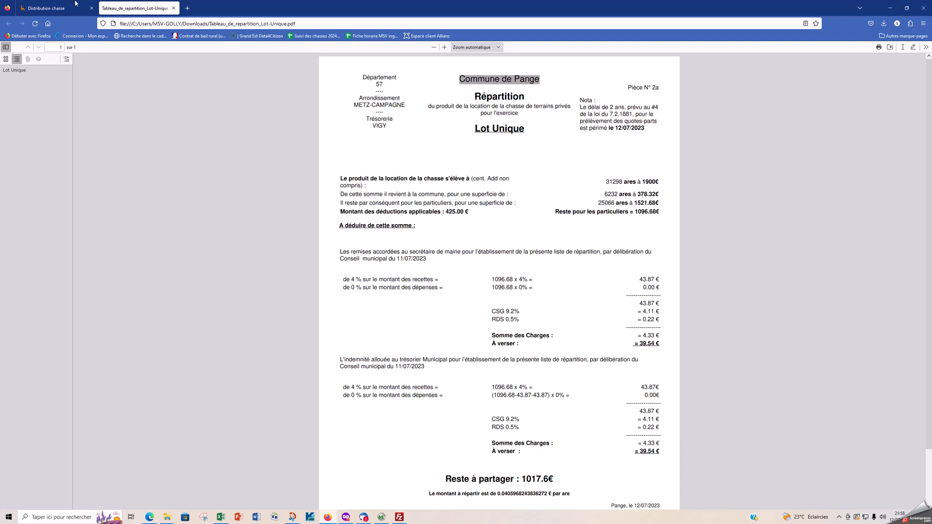
pyautogui.click(173, 8)
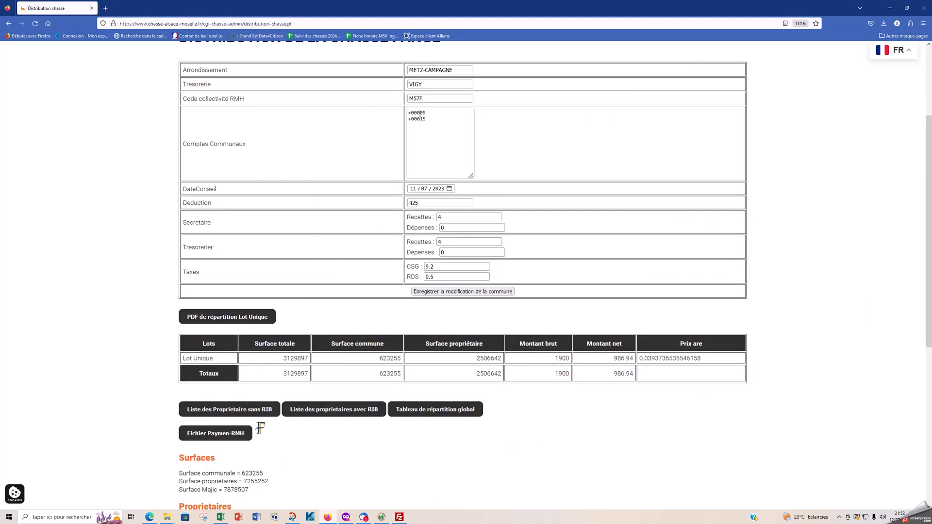
# - Generate the PDF list of Pange's owners without RIB, skim its first pages and close it
pyautogui.scroll(-3, 291, 384)
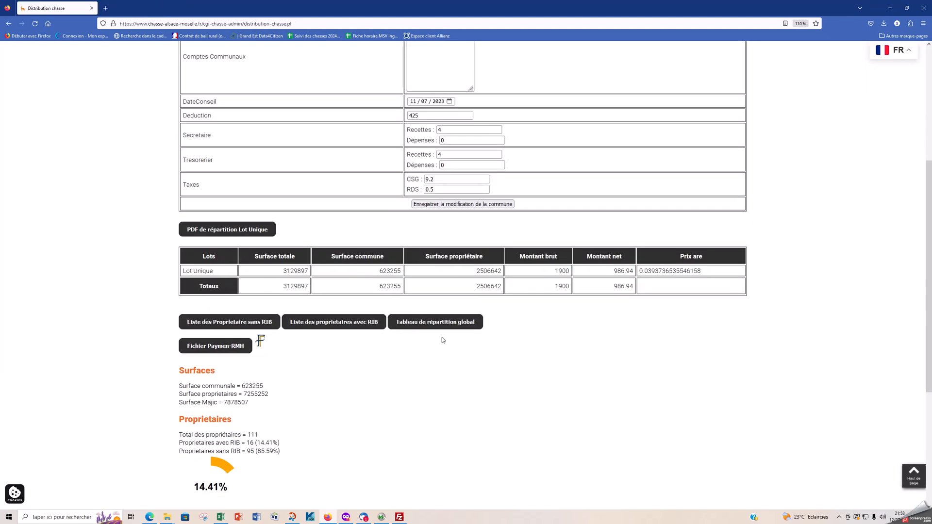
pyautogui.click(262, 323)
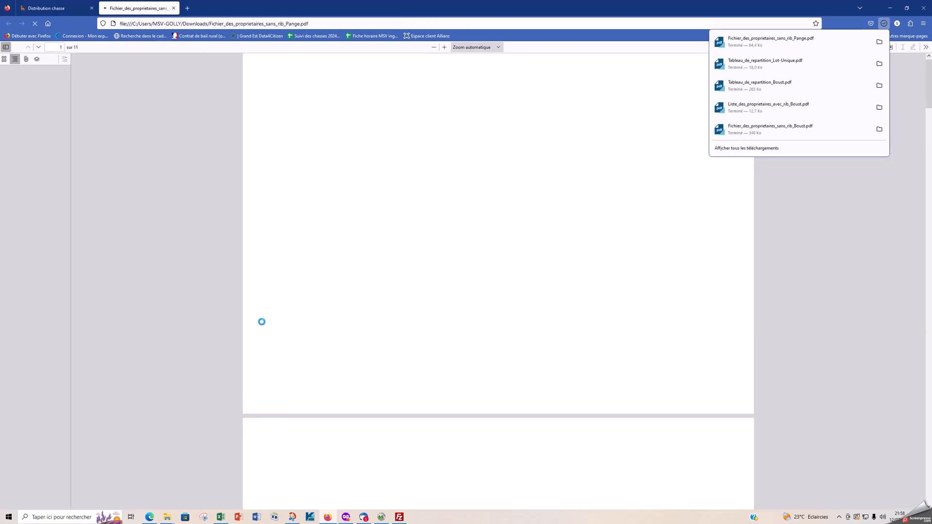
pyautogui.scroll(-4, 406, 289)
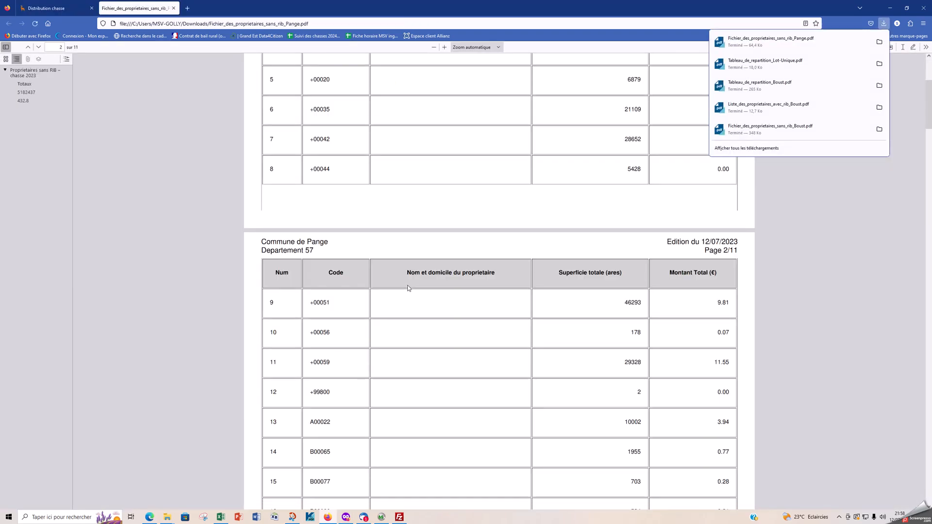
pyautogui.scroll(4, 396, 279)
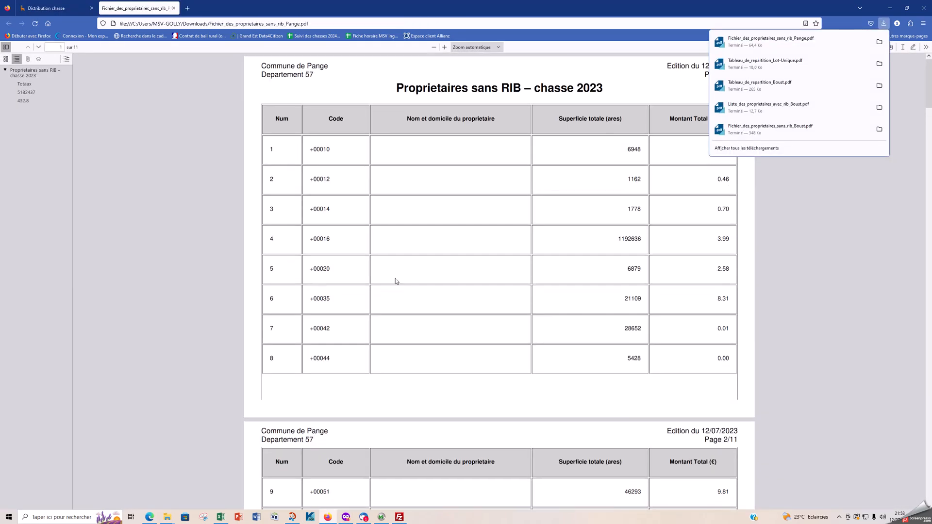
pyautogui.click(173, 9)
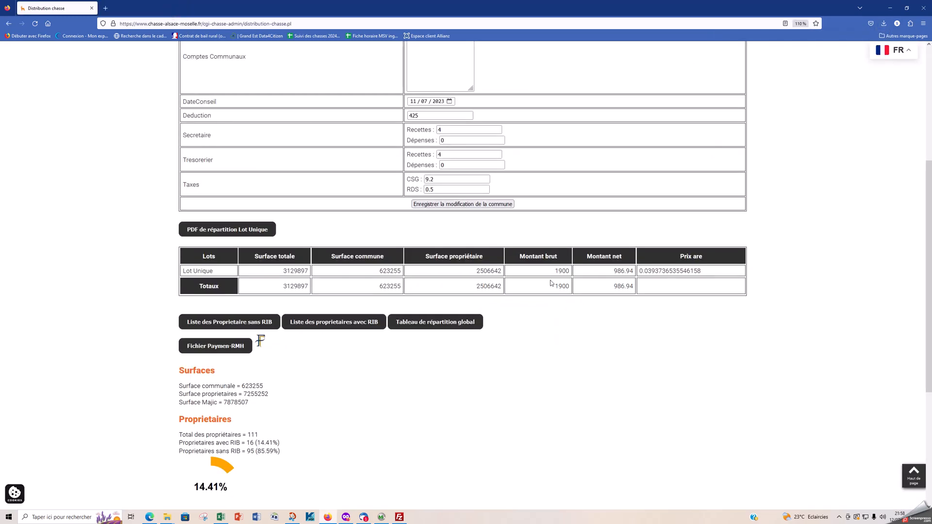
# - Return to the hunting distribution commune selection and load the commune of Schweighouse-Thann
pyautogui.scroll(5, 587, 267)
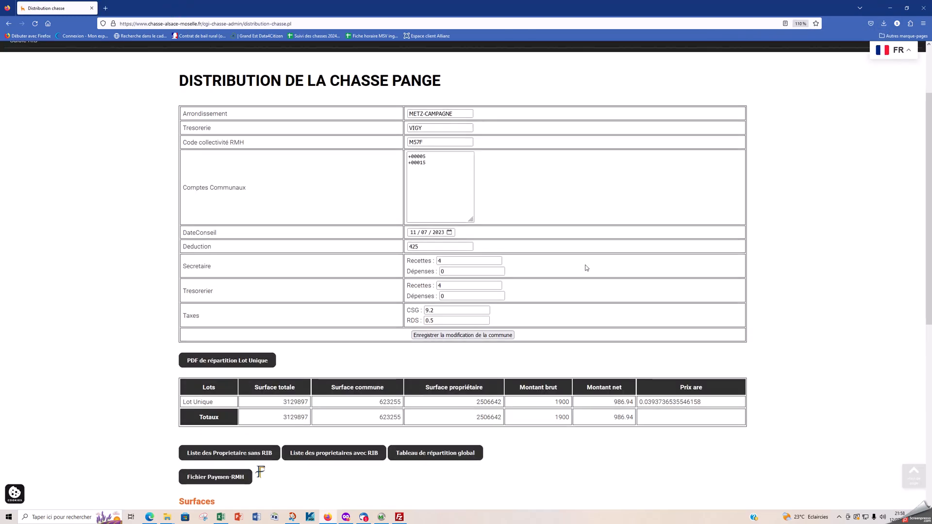
pyautogui.click(750, 90)
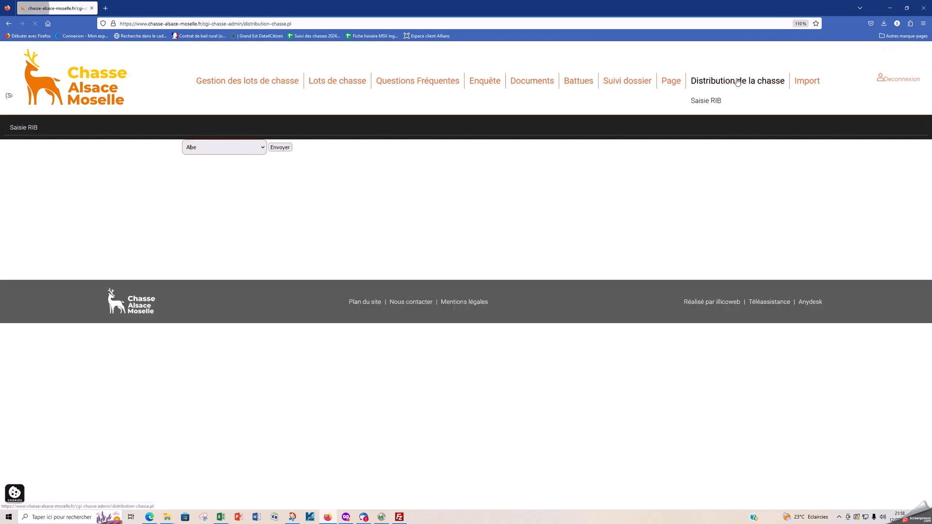
pyautogui.click(209, 147)
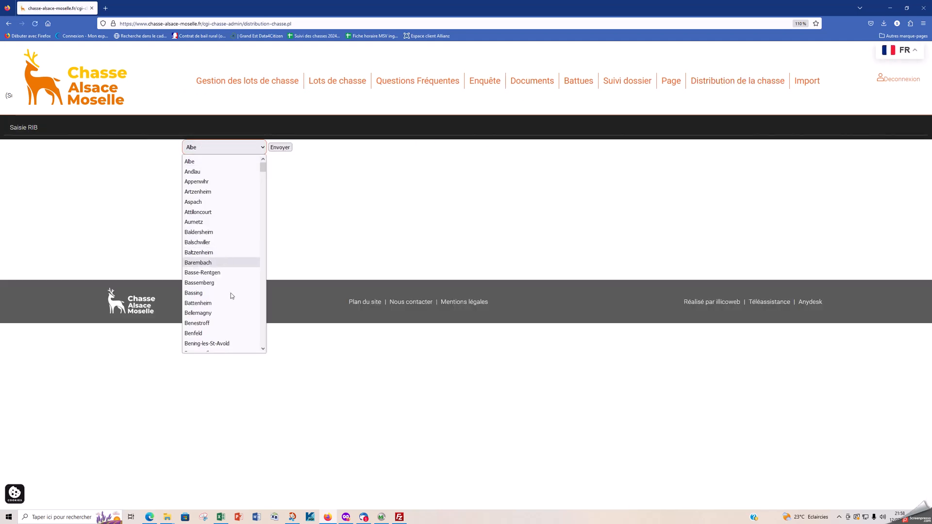
pyautogui.scroll(-5, 228, 291)
pyautogui.scroll(-5, 225, 291)
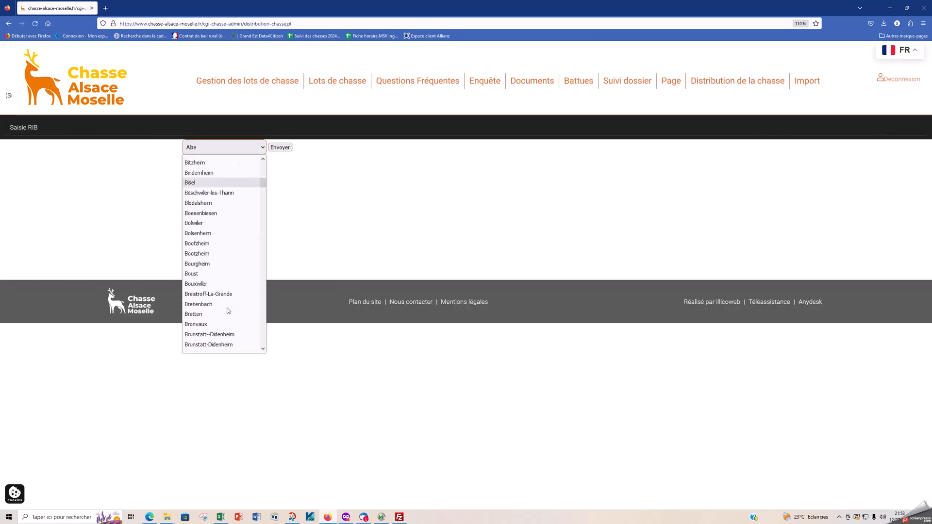
pyautogui.scroll(-5, 233, 320)
pyautogui.scroll(-15, 236, 333)
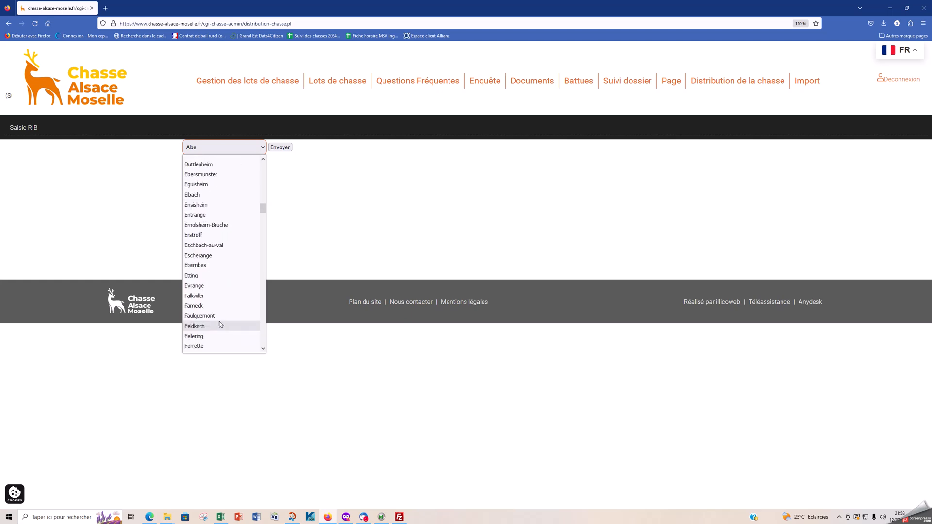
pyautogui.scroll(-20, 217, 322)
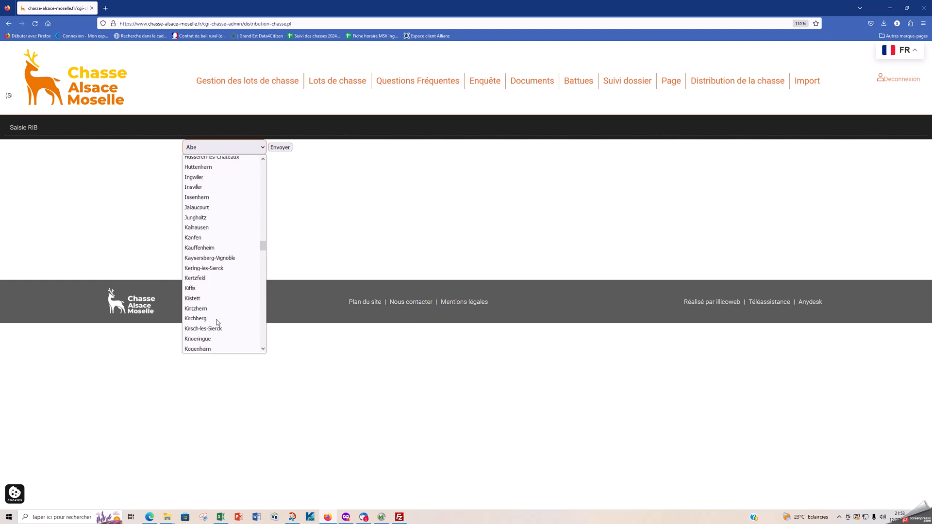
pyautogui.scroll(-6, 227, 309)
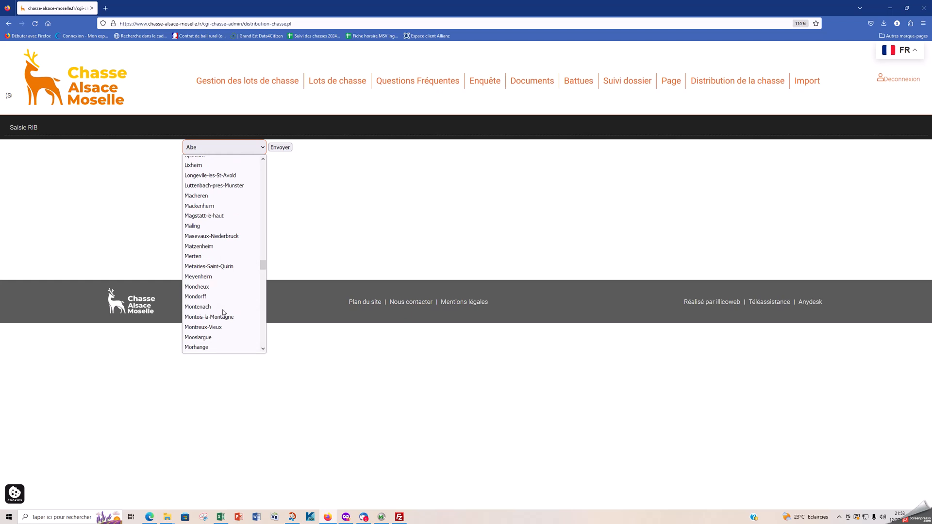
pyautogui.scroll(-6, 224, 313)
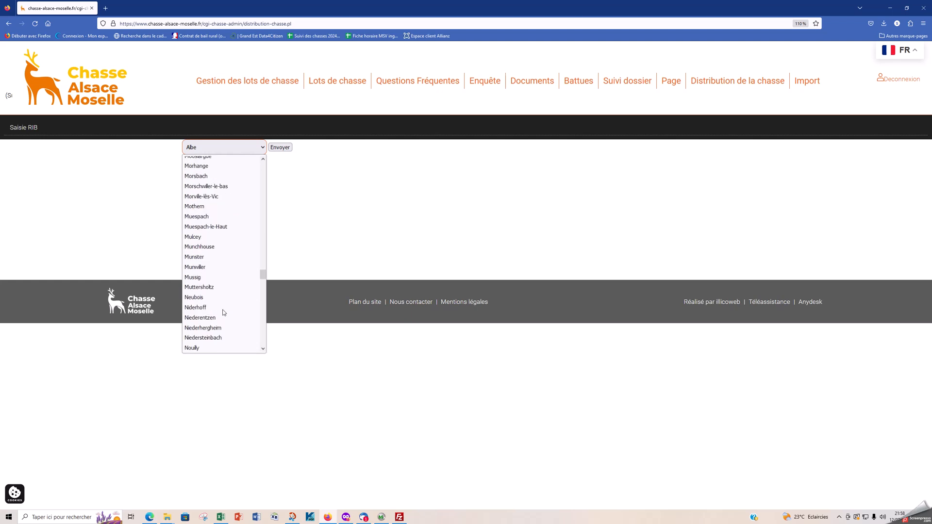
pyautogui.scroll(-4, 223, 313)
pyautogui.scroll(-4, 223, 313)
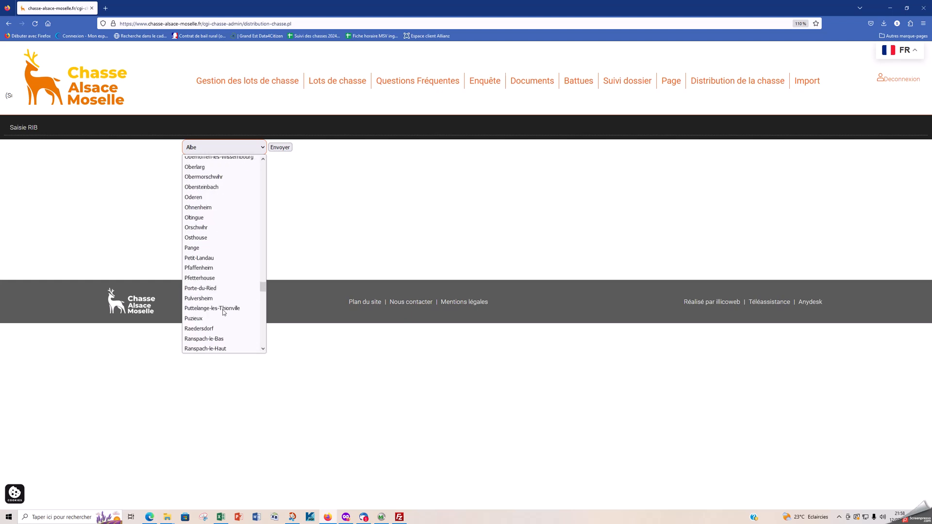
pyautogui.scroll(-6, 224, 313)
pyautogui.scroll(-5, 223, 312)
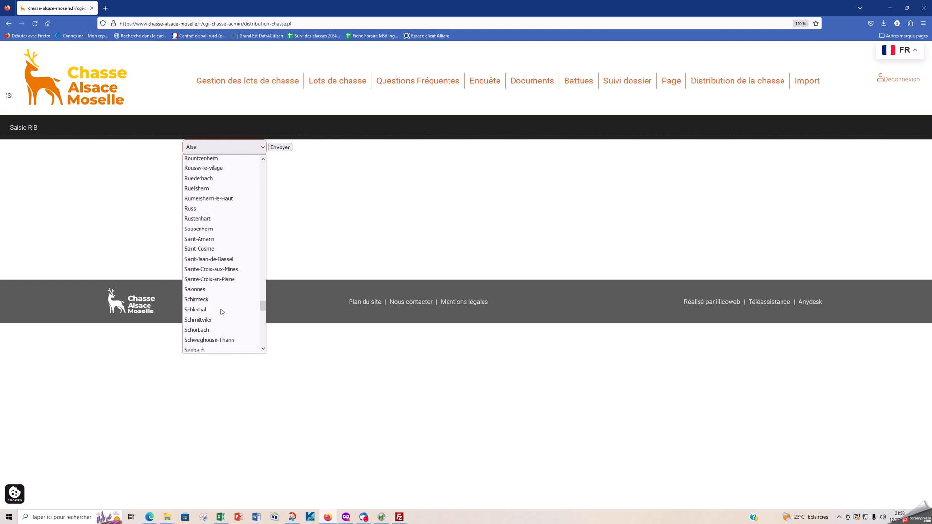
pyautogui.scroll(-5, 228, 306)
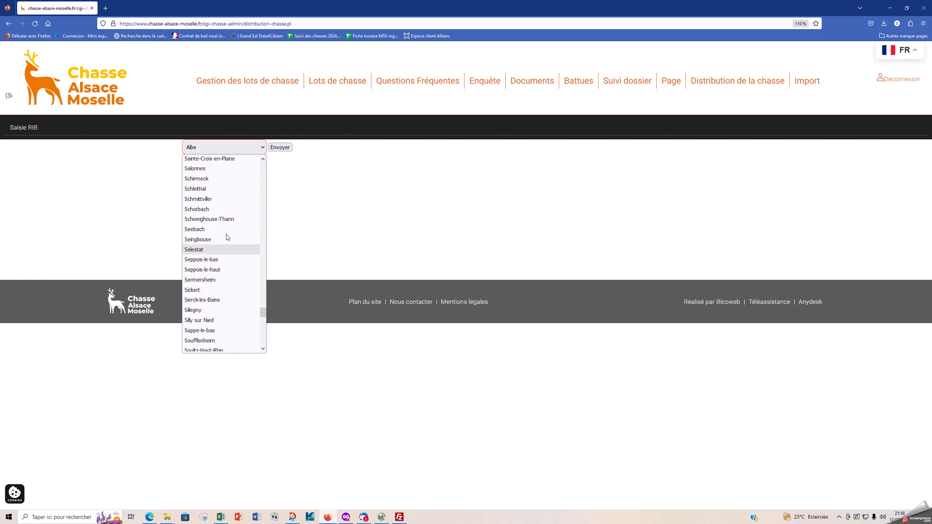
pyautogui.click(221, 219)
pyautogui.click(283, 148)
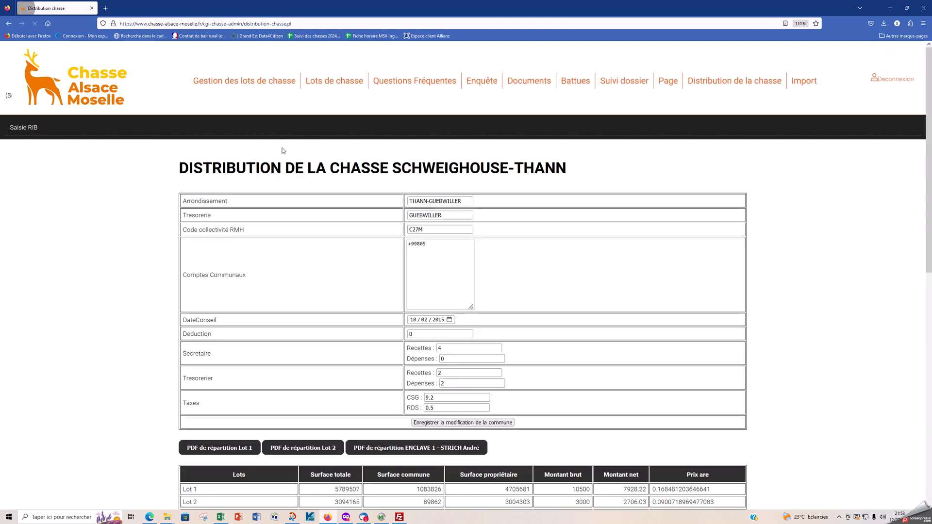
# - Generate the PDF list of Schweighouse-Thann's owners without RIB, view it and close it
pyautogui.scroll(-3, 222, 311)
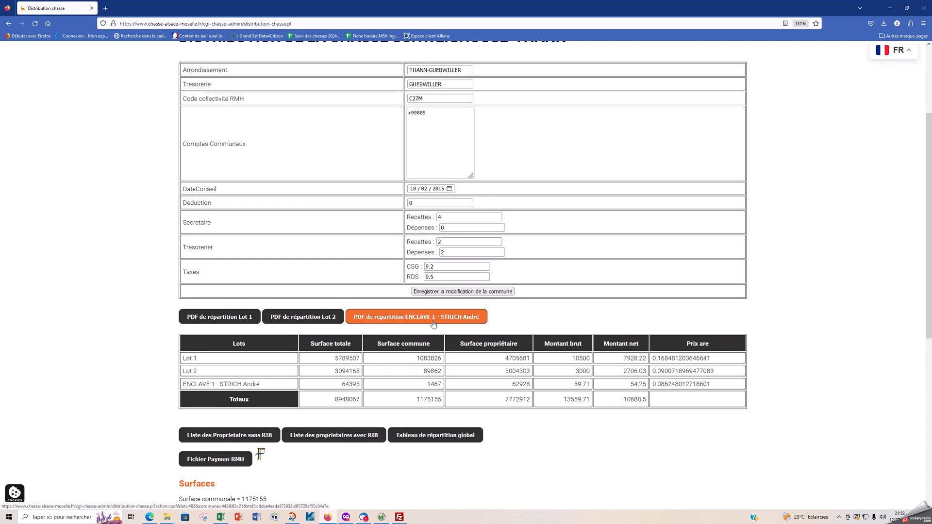
pyautogui.click(255, 436)
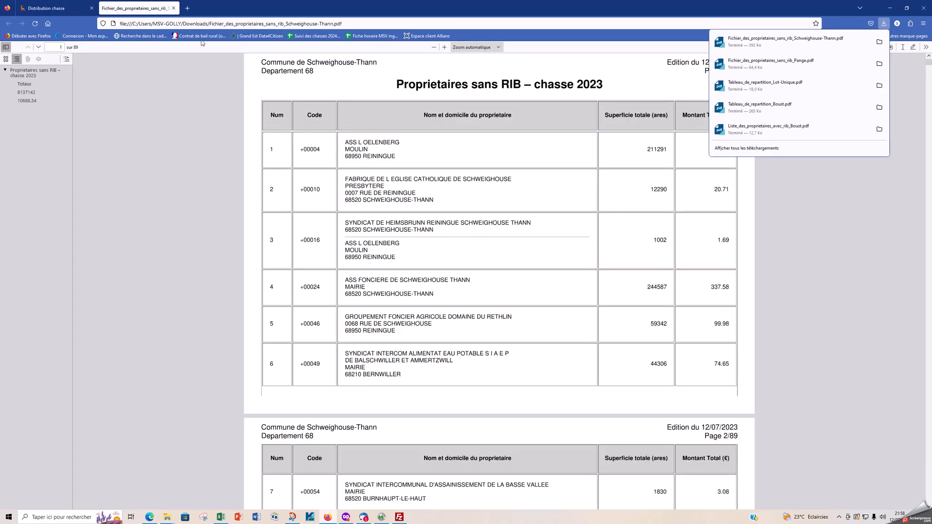
pyautogui.click(173, 8)
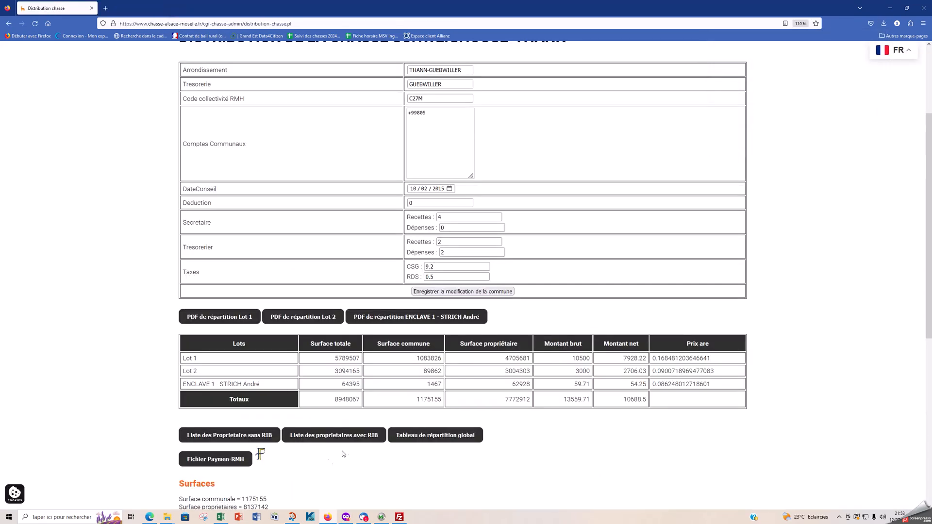
# - Generate Schweighouse-Thann's global distribution table PDF, review the owners' areas and amounts, and close it
pyautogui.click(461, 437)
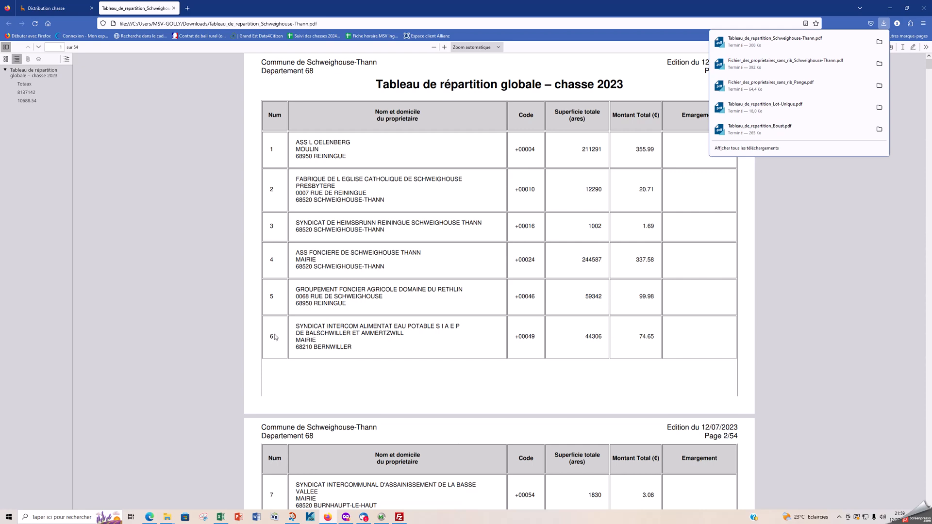
pyautogui.scroll(1, 267, 331)
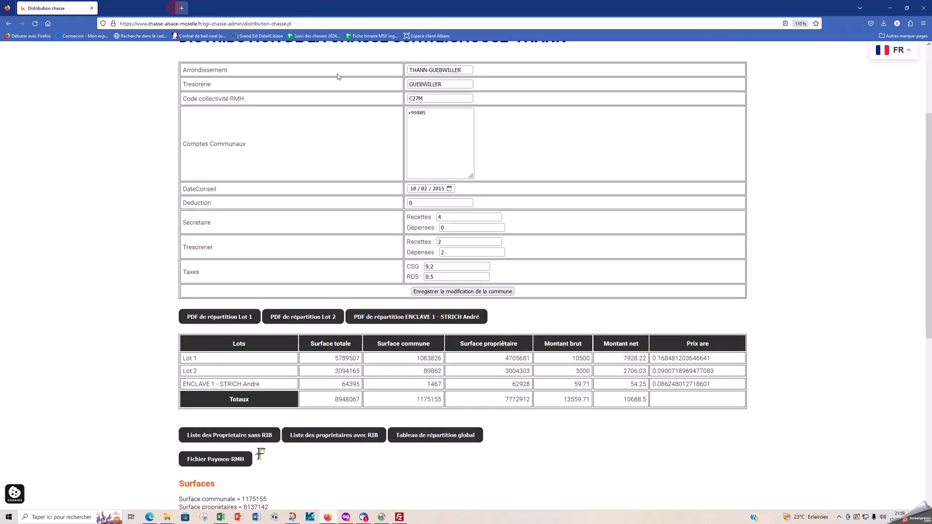
pyautogui.click(173, 8)
# - Open the RIB entry page of the hunting distribution section
pyautogui.scroll(3, 594, 209)
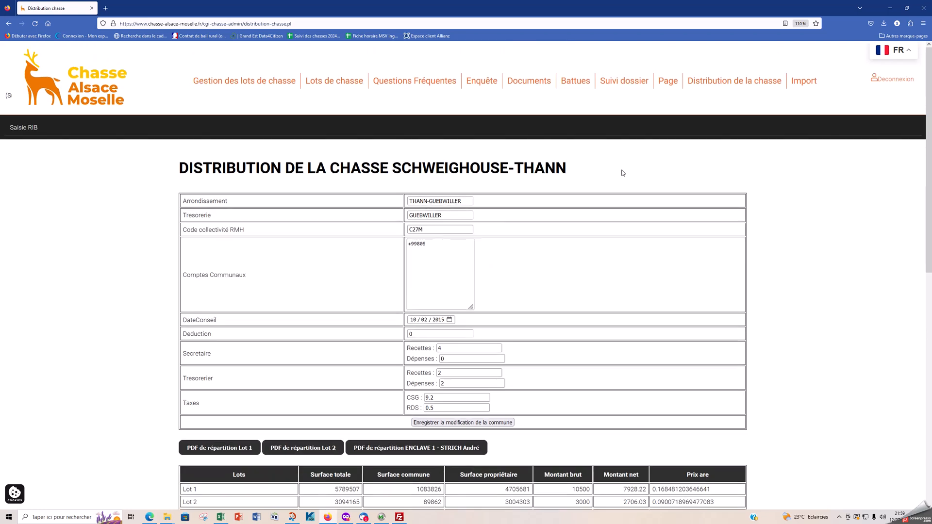
pyautogui.moveTo(728, 87)
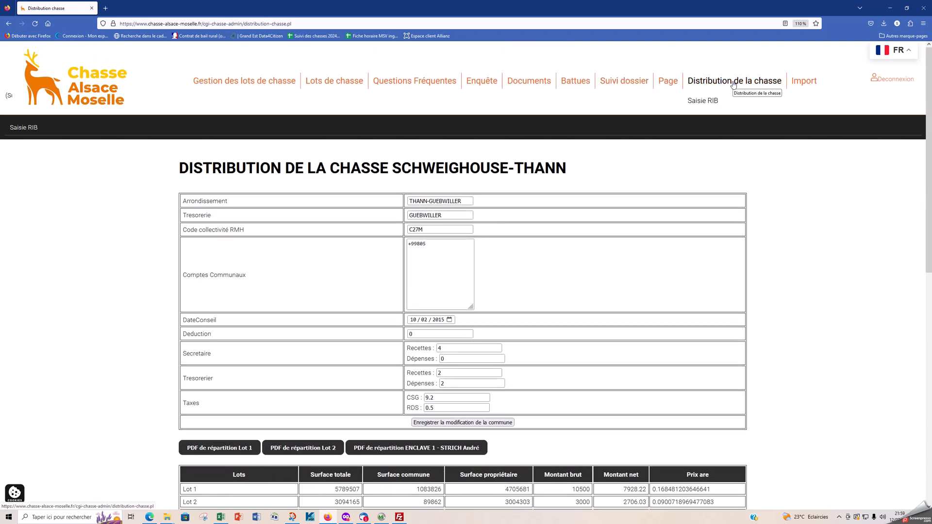
pyautogui.click(704, 101)
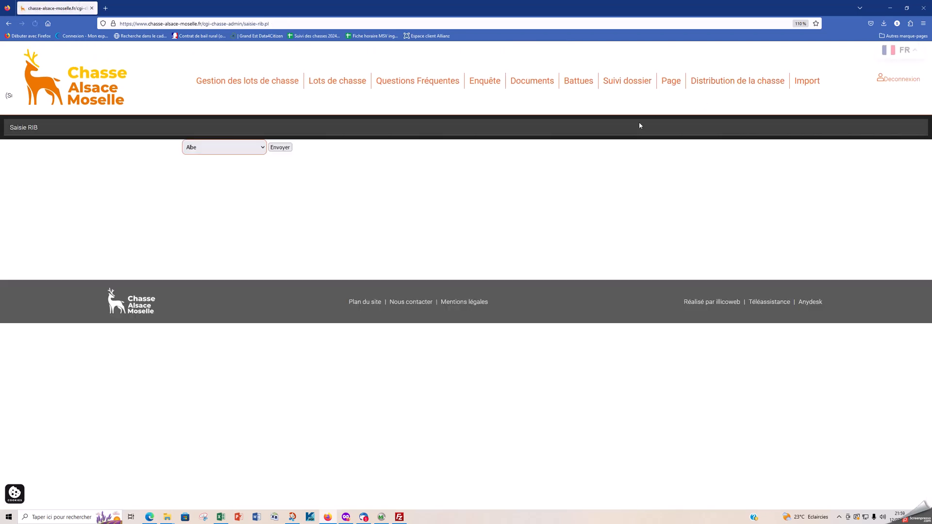
# - Choose the commune of Launstroff for RIB entry and load its owner list
pyautogui.click(222, 149)
pyautogui.scroll(-15, 213, 347)
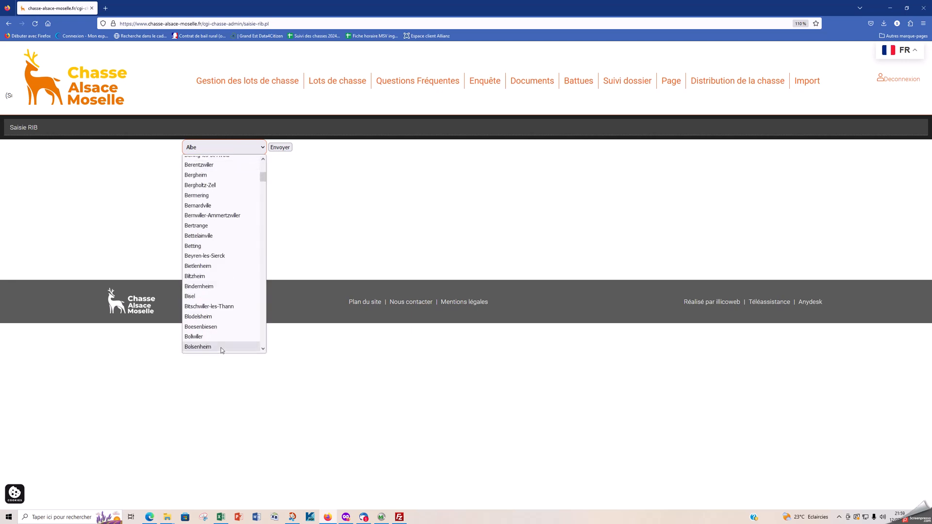
pyautogui.scroll(-6, 213, 348)
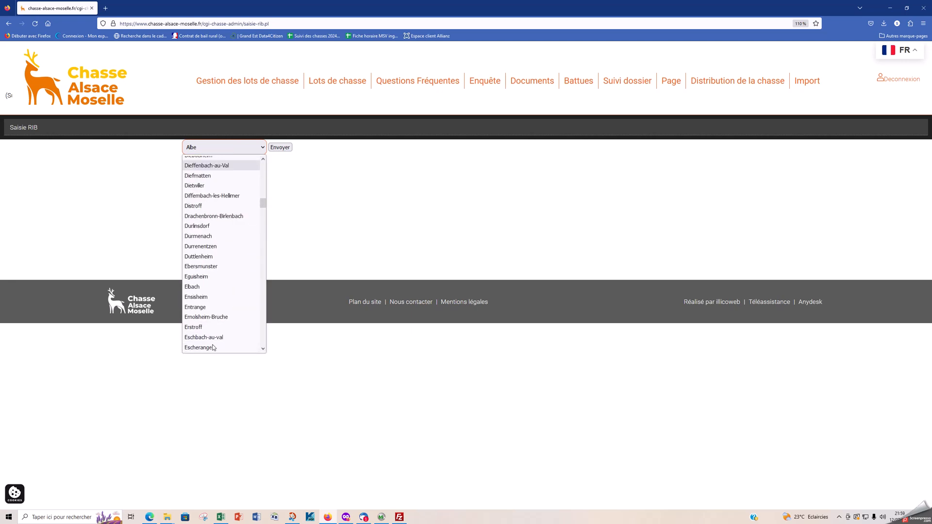
pyautogui.scroll(20, 213, 348)
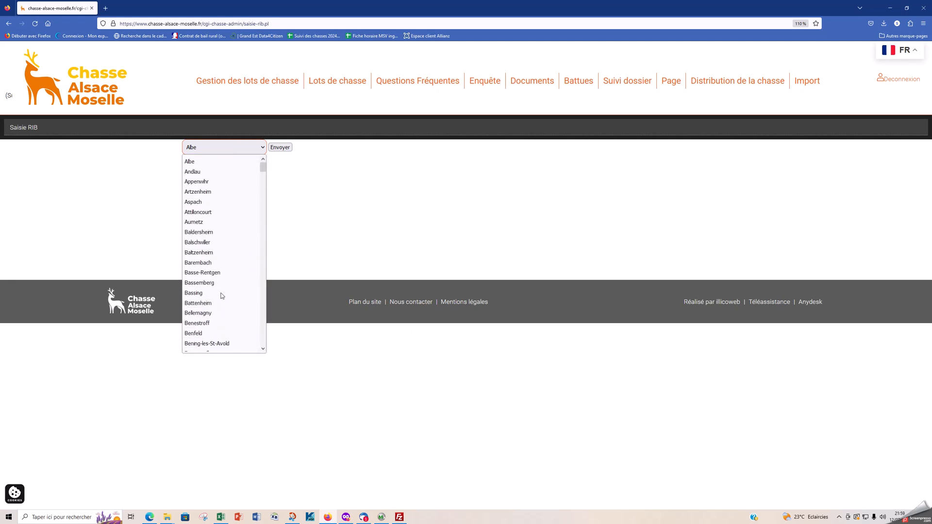
pyautogui.scroll(-20, 221, 296)
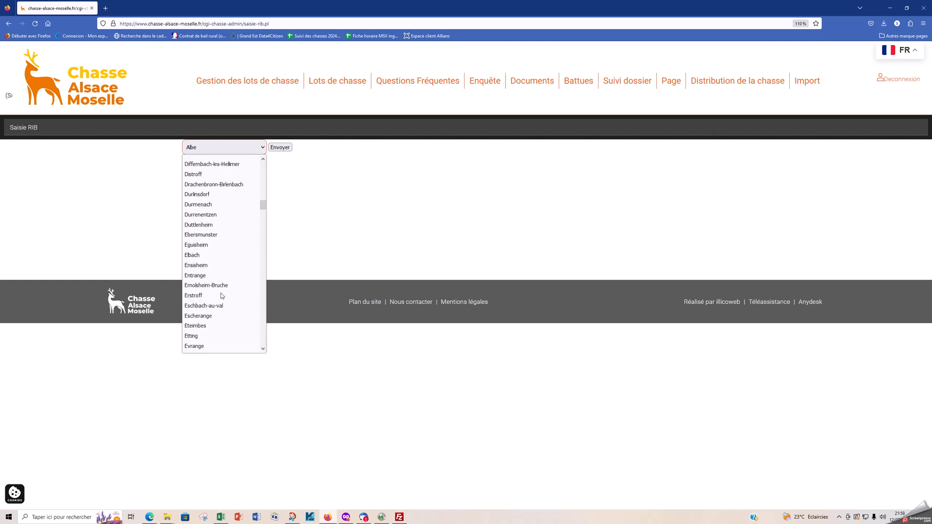
pyautogui.scroll(-15, 222, 296)
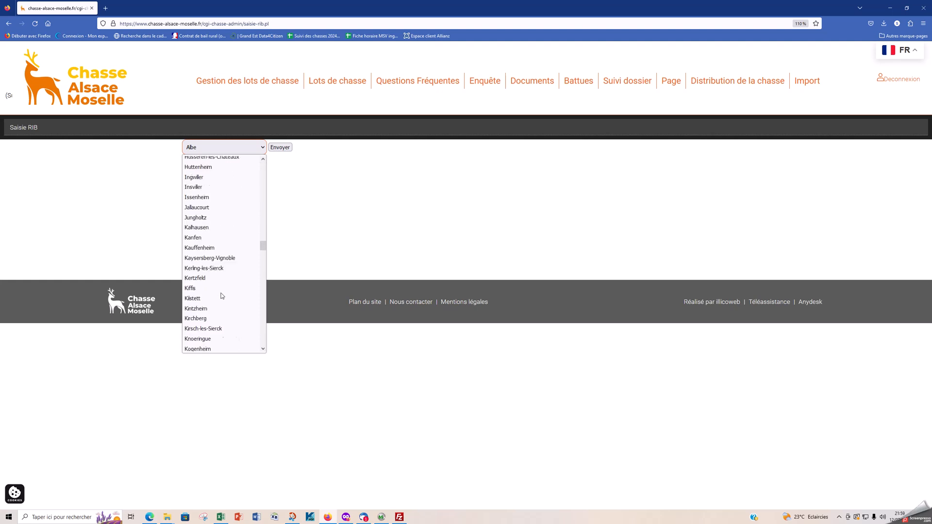
pyautogui.scroll(-10, 222, 295)
pyautogui.scroll(20, 222, 296)
pyautogui.scroll(20, 222, 296)
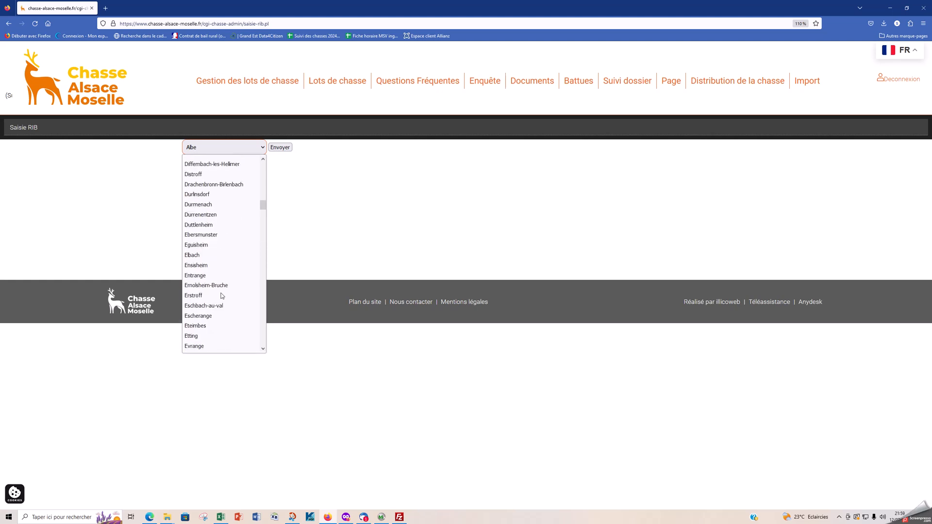
pyautogui.scroll(-20, 222, 296)
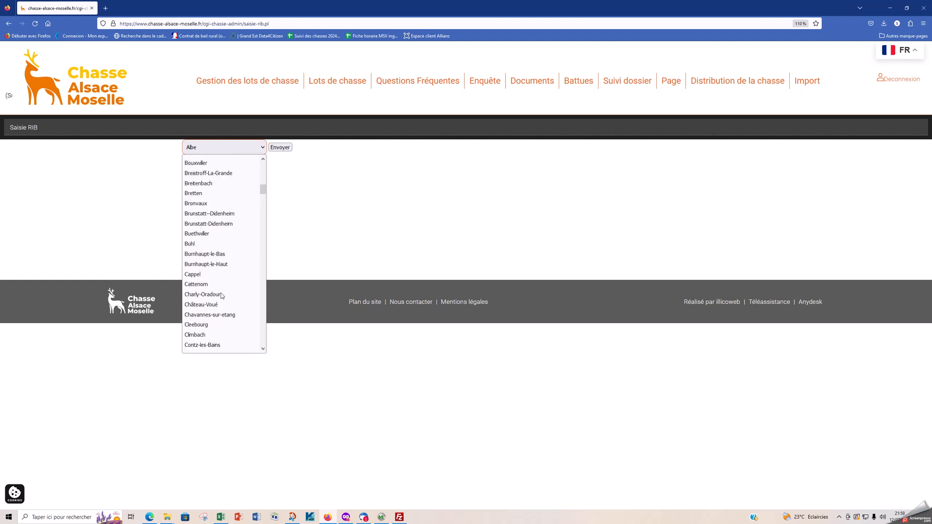
pyautogui.scroll(-15, 222, 296)
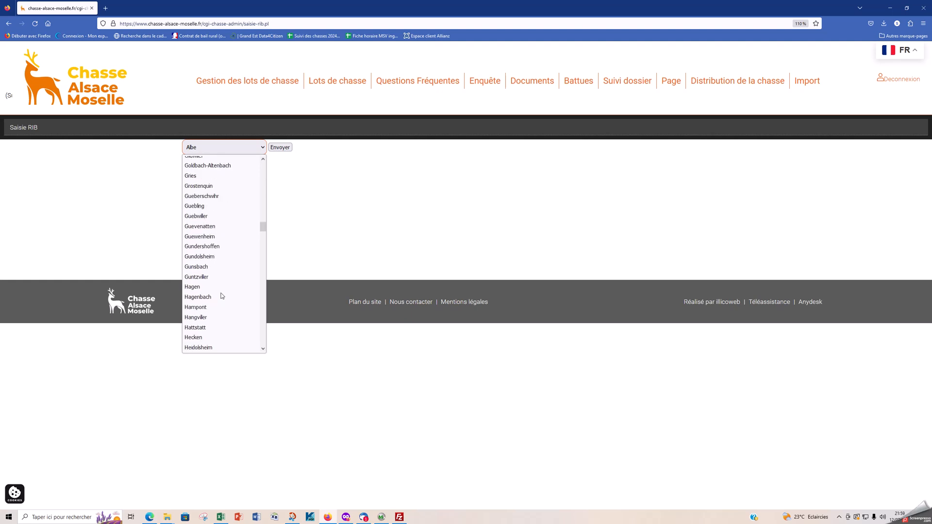
pyautogui.scroll(-4, 222, 295)
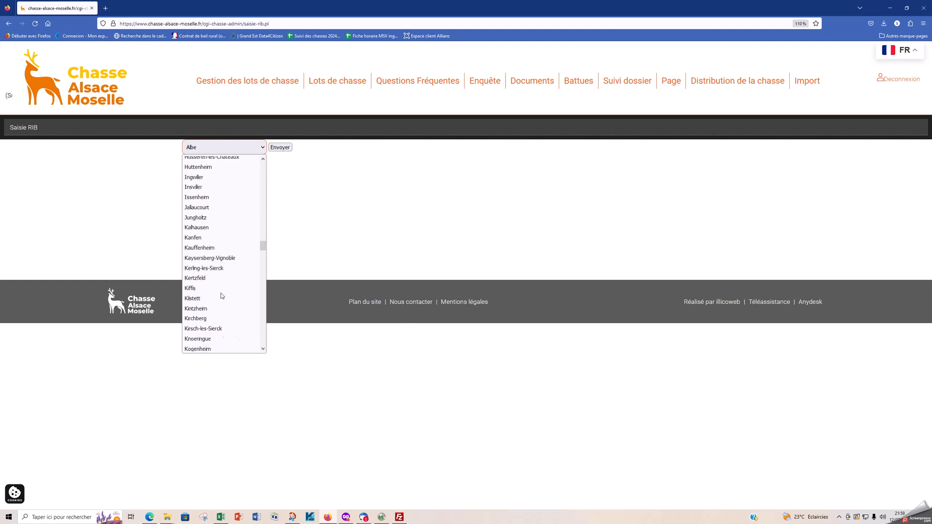
pyautogui.scroll(-2, 222, 296)
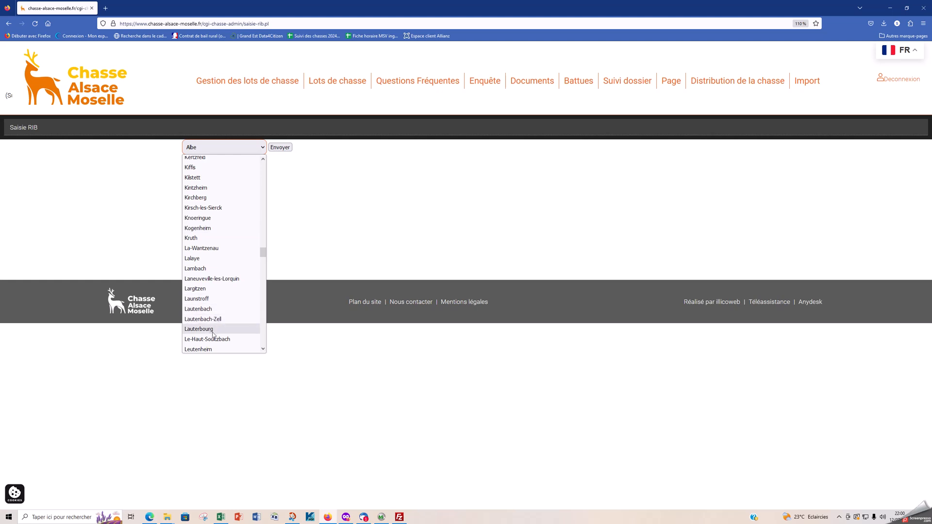
pyautogui.click(204, 298)
pyautogui.click(282, 148)
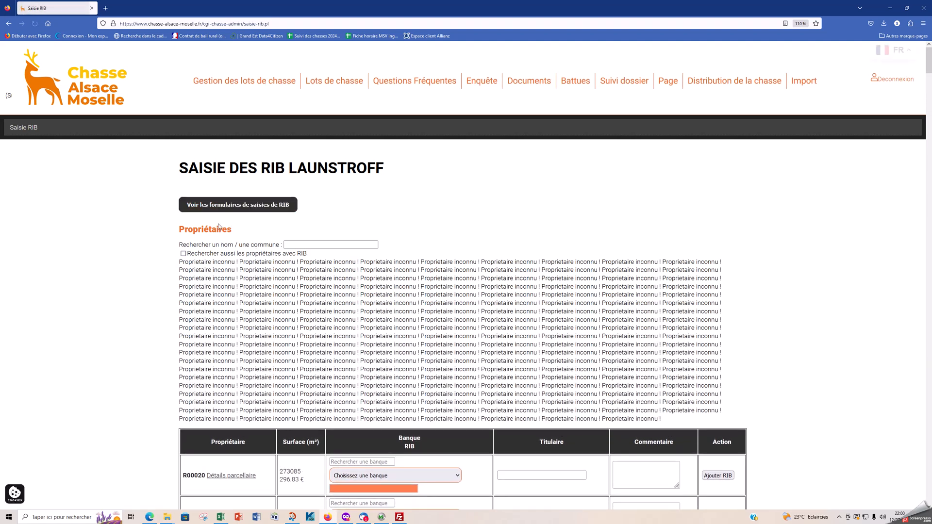
# - Include owners with RIB in the owner search and look through Launstroff's list of owners and bank fields
pyautogui.click(302, 253)
pyautogui.click(316, 245)
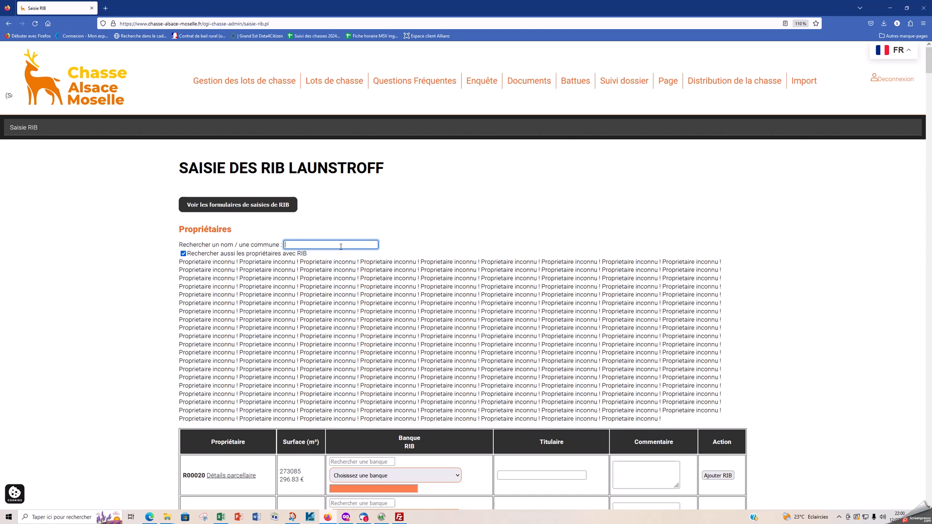
pyautogui.scroll(-20, 338, 281)
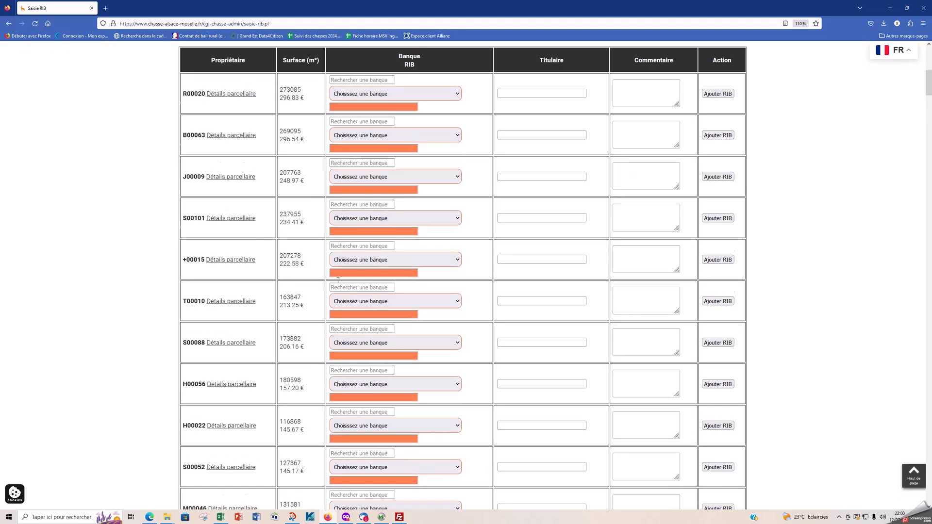
pyautogui.scroll(-20, 338, 282)
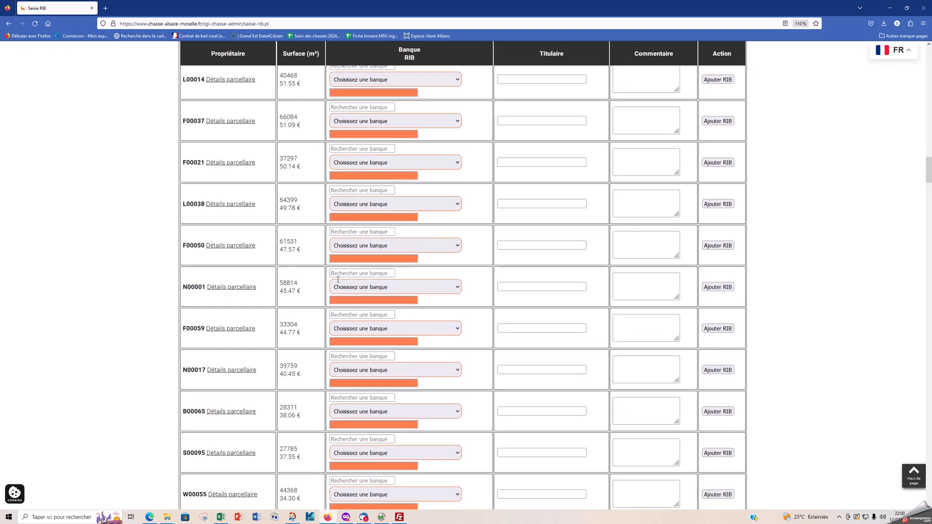
pyautogui.scroll(-15, 339, 280)
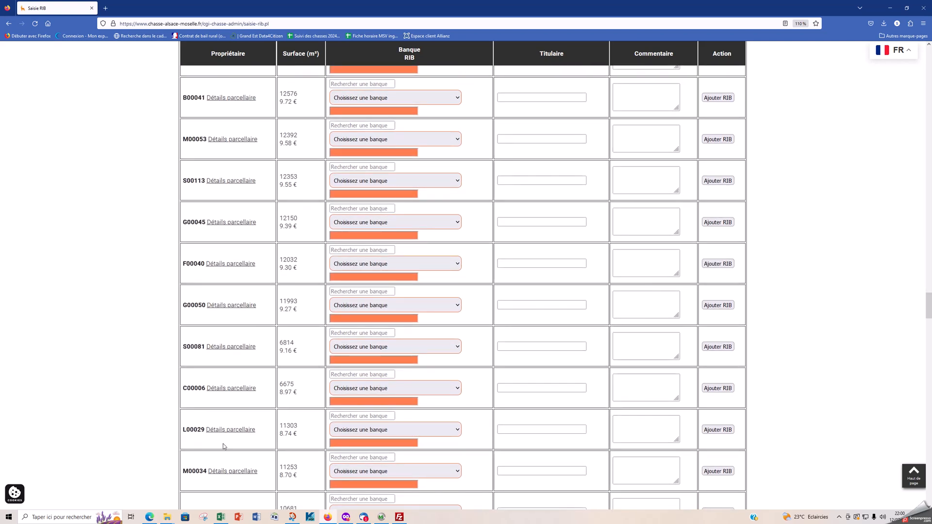
# - Open the parcel details of the owner with 6675 m², inspect the parcel on the map and highlight the total gain
pyautogui.click(239, 391)
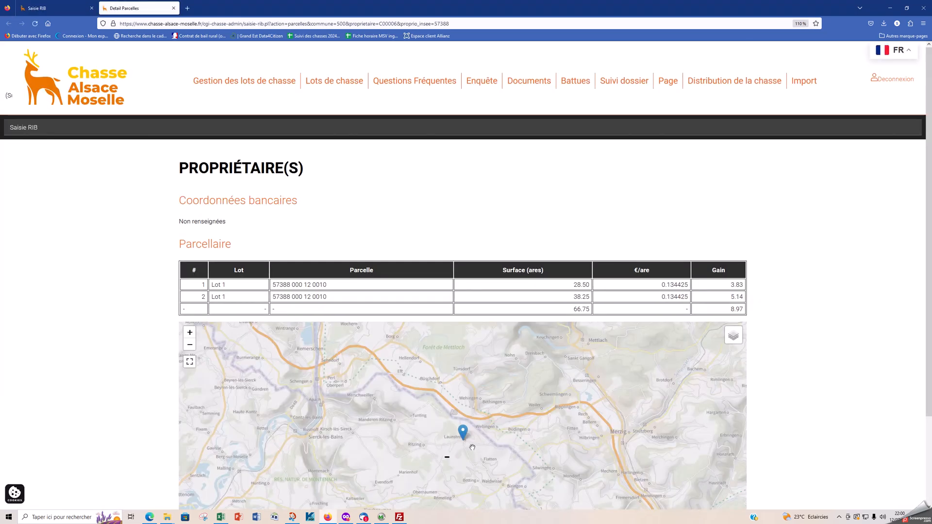
pyautogui.scroll(2, 449, 456)
pyautogui.scroll(3, 435, 461)
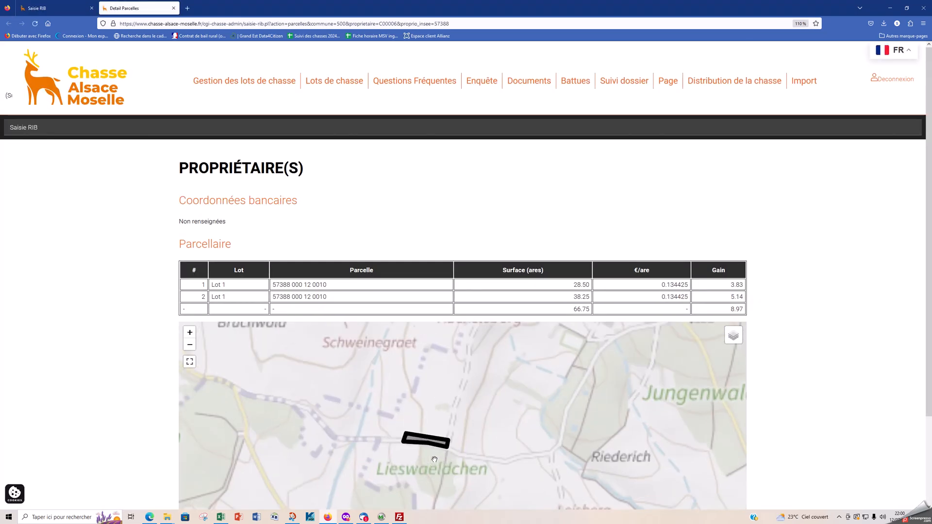
pyautogui.scroll(-4, 443, 433)
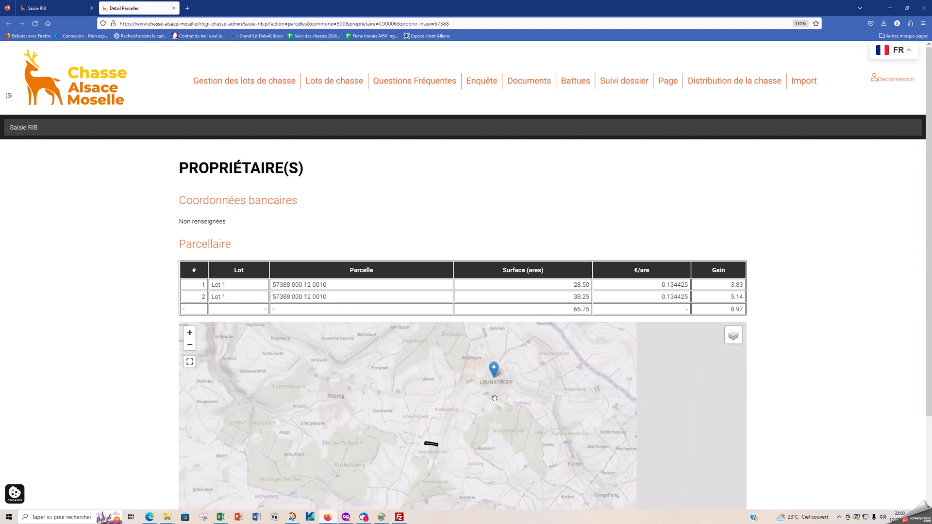
pyautogui.moveTo(735, 310); pyautogui.dragTo(748, 312)
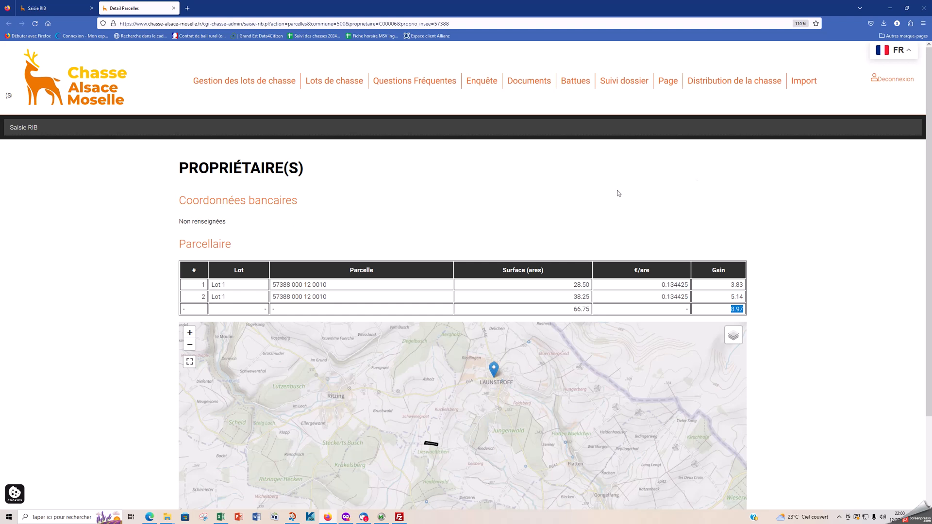
# - Open the data import page and display the import form for the commune of Breistroff-La-Grande
pyautogui.click(804, 83)
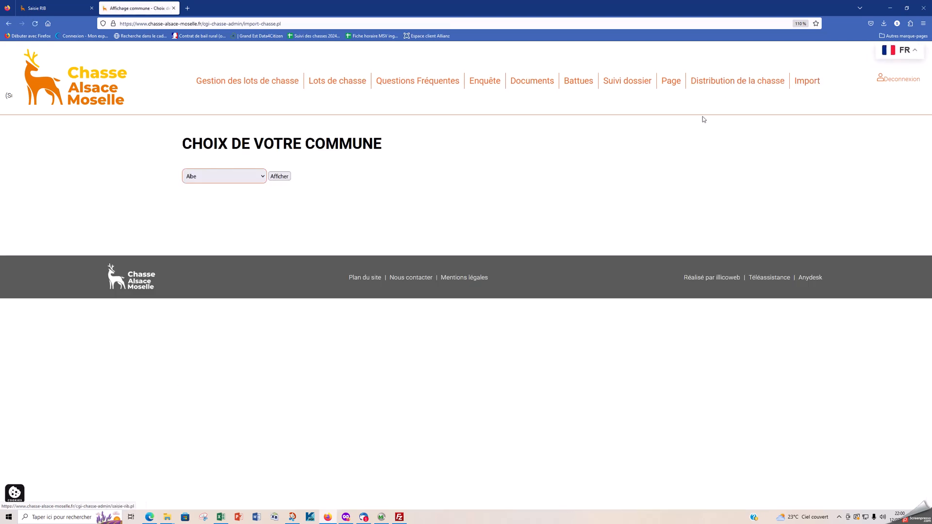
pyautogui.click(236, 178)
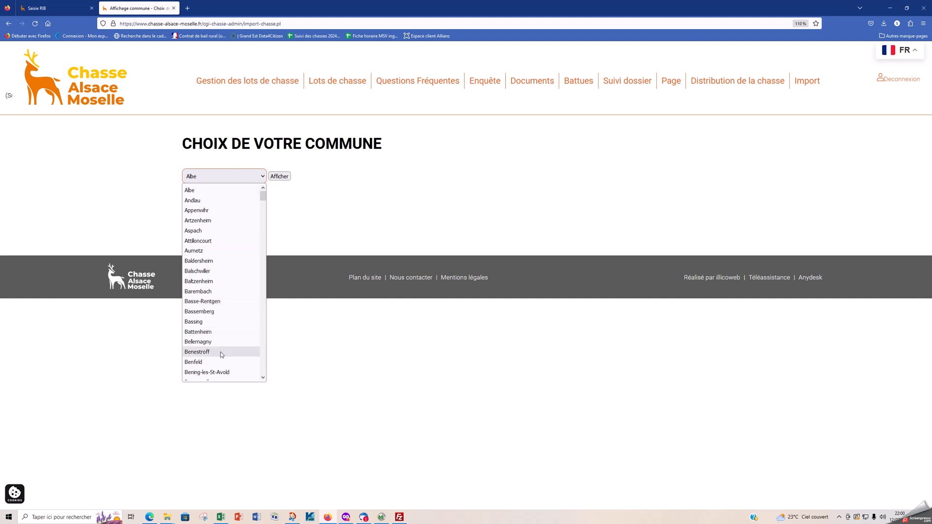
pyautogui.scroll(-5, 209, 344)
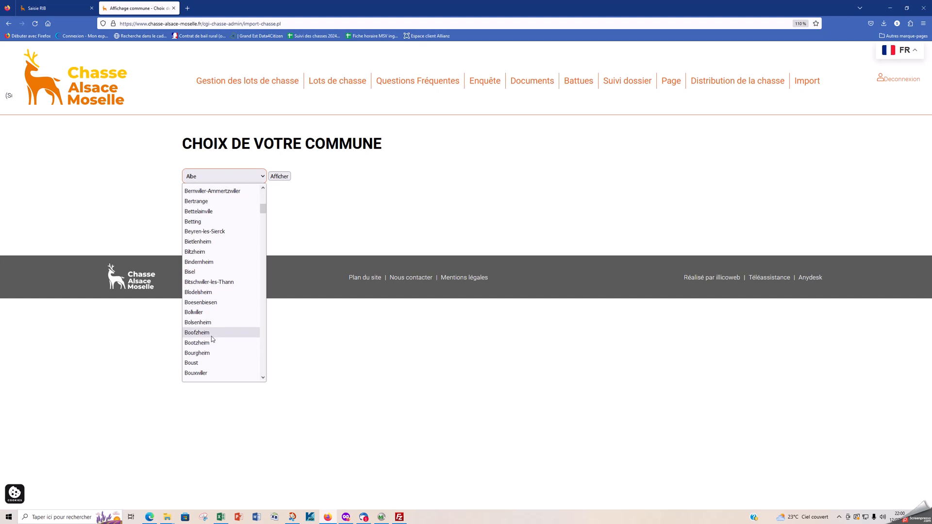
pyautogui.scroll(-2, 209, 340)
pyautogui.click(222, 324)
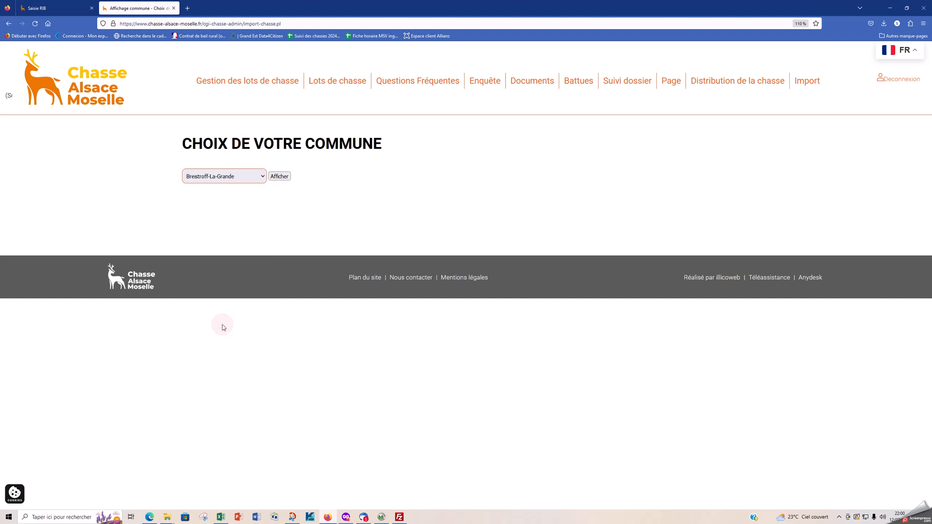
pyautogui.click(284, 178)
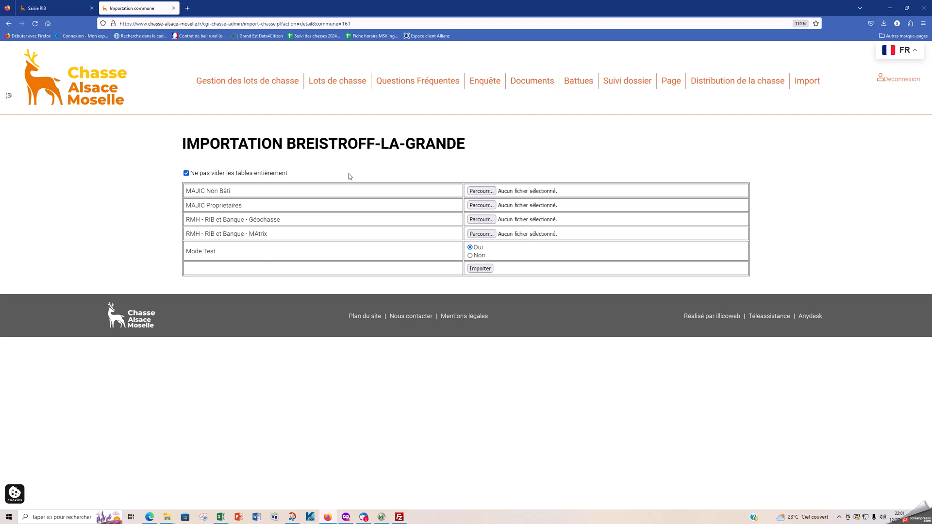
# - Attach ART.DC21.W22570.NBAT.A2022.N001102 as the MAJIC Non Bâti file from the Breistroff-la-Grande folder within 26 - MAJIC on drive L:
pyautogui.click(480, 191)
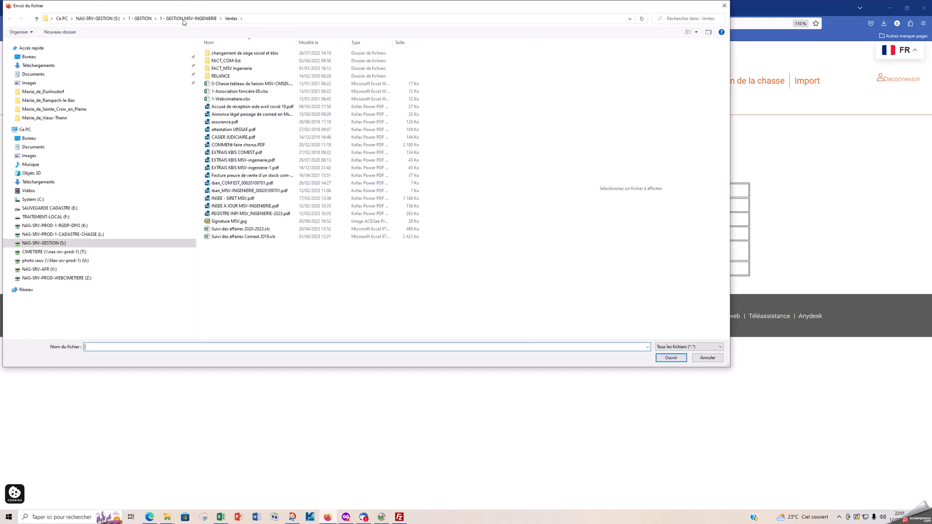
pyautogui.click(140, 18)
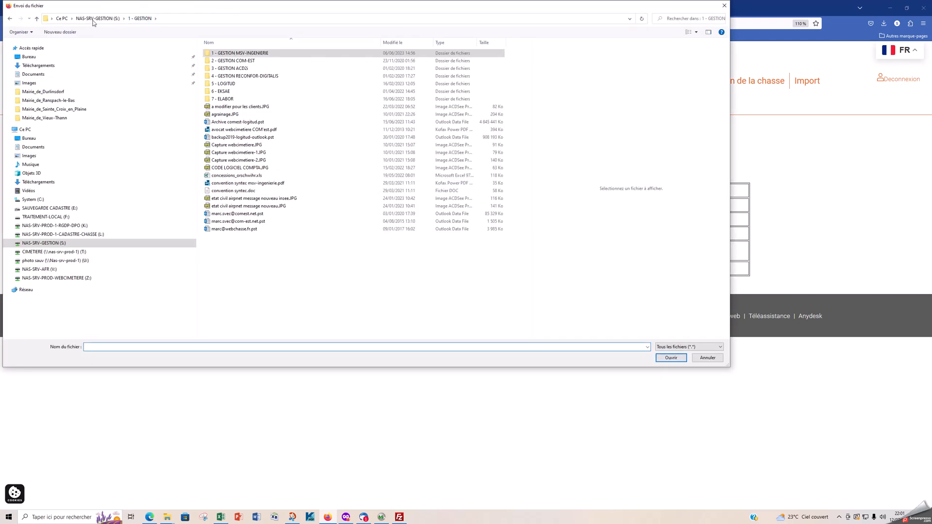
pyautogui.click(55, 243)
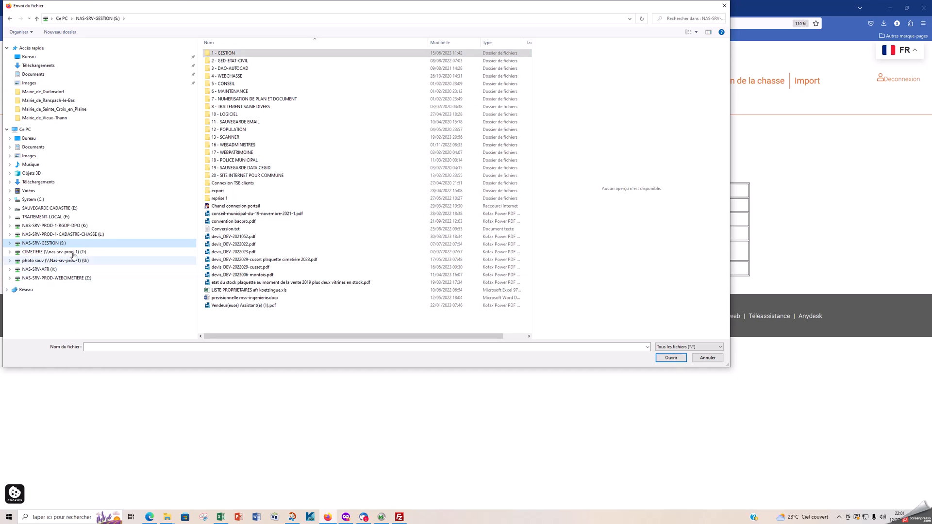
pyautogui.click(83, 235)
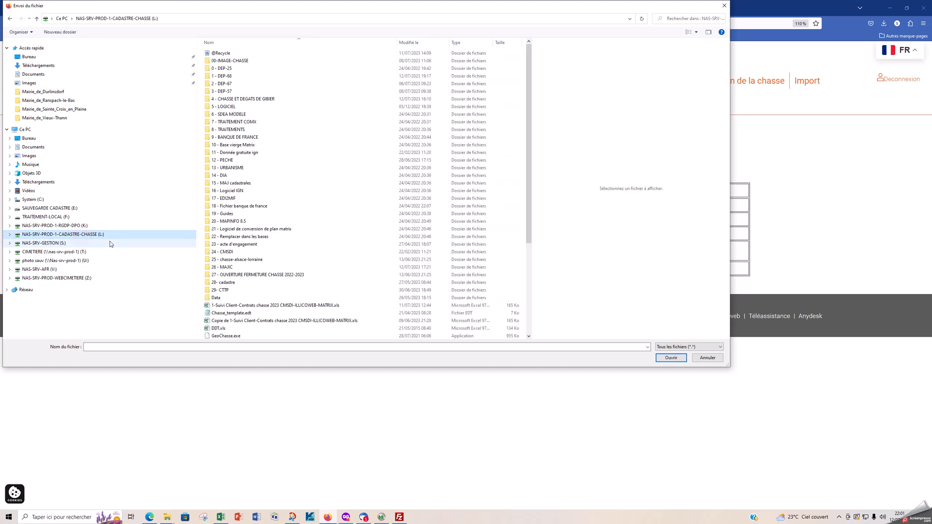
pyautogui.click(224, 267)
pyautogui.scroll(-5, 271, 248)
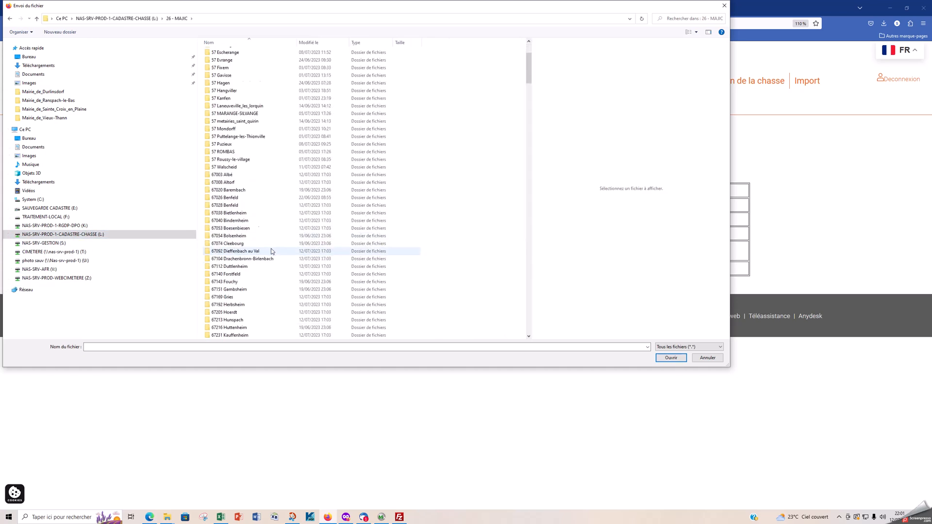
pyautogui.scroll(-4, 271, 251)
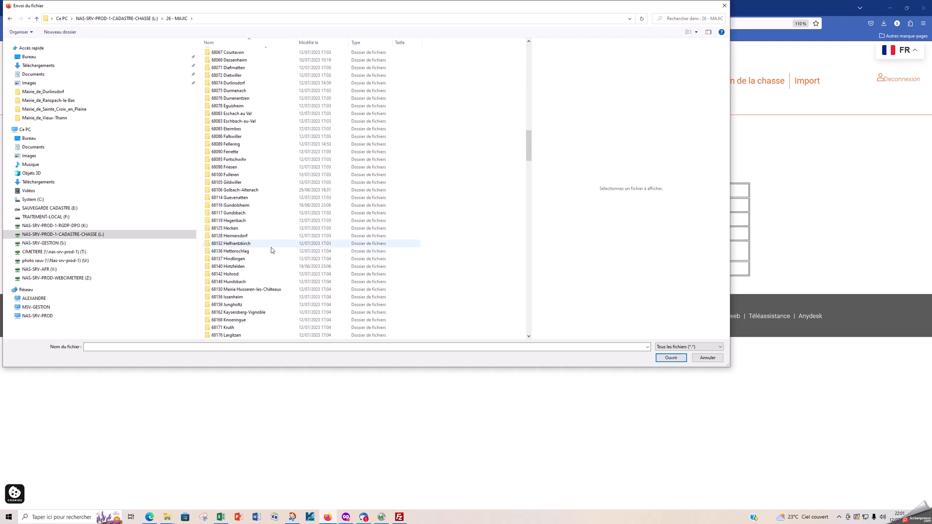
pyautogui.scroll(15, 271, 250)
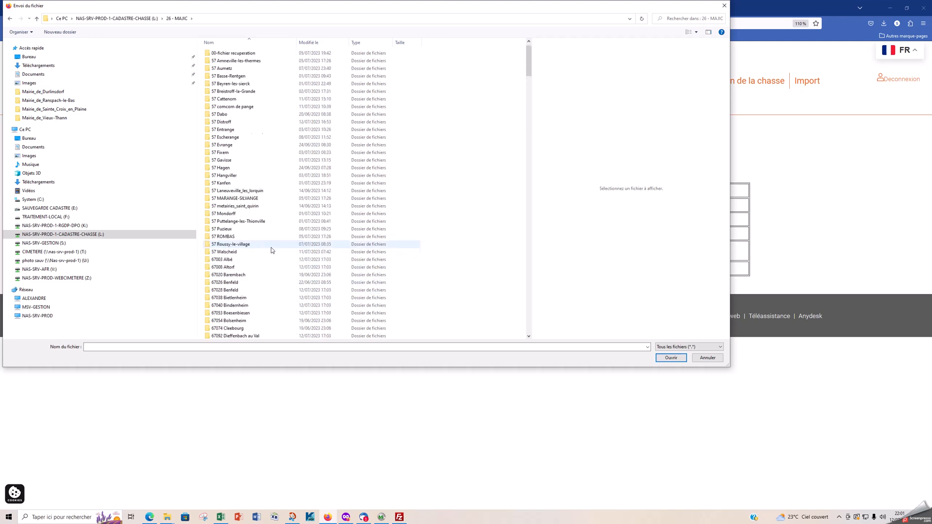
pyautogui.doubleClick(245, 91)
pyautogui.doubleClick(230, 52)
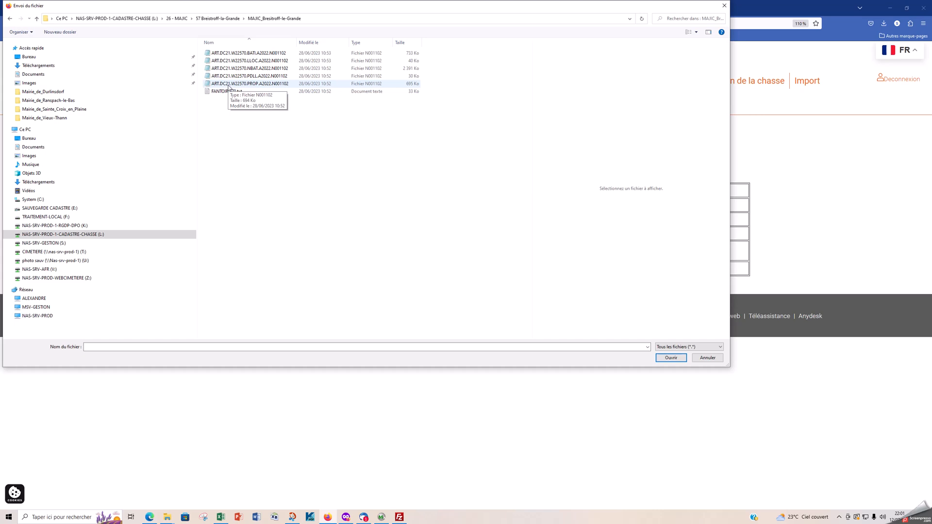
pyautogui.click(250, 68)
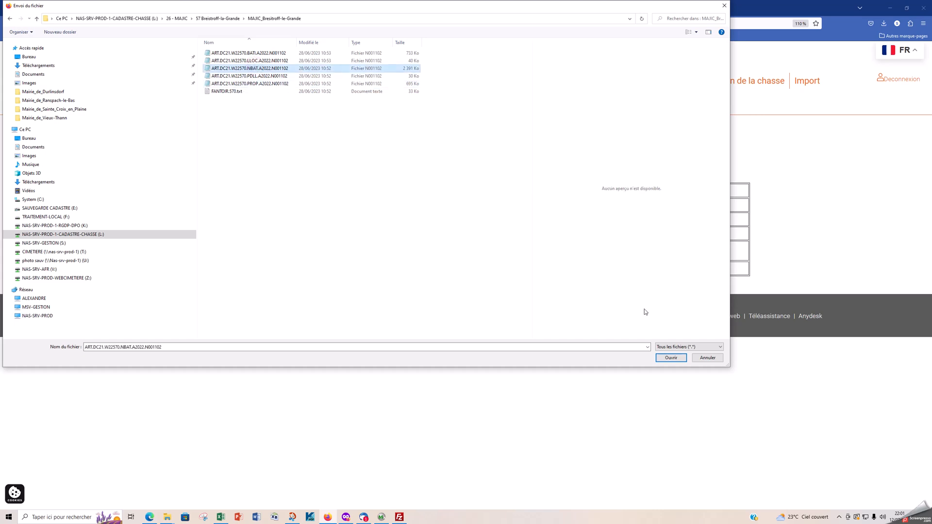
pyautogui.click(669, 356)
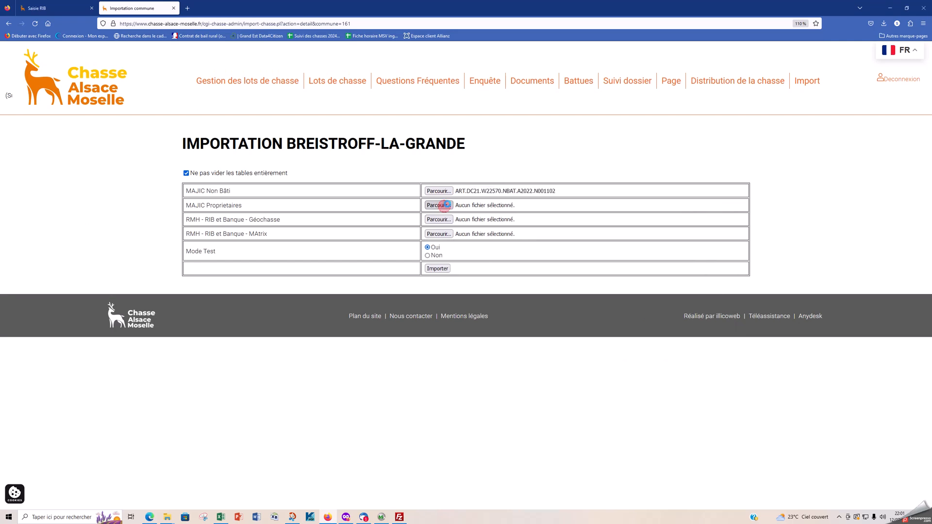
# - Attach ART.DC21.W22570.PROP.A2022.N001102 from the same folder as the MAJIC Proprietaires file
pyautogui.click(439, 206)
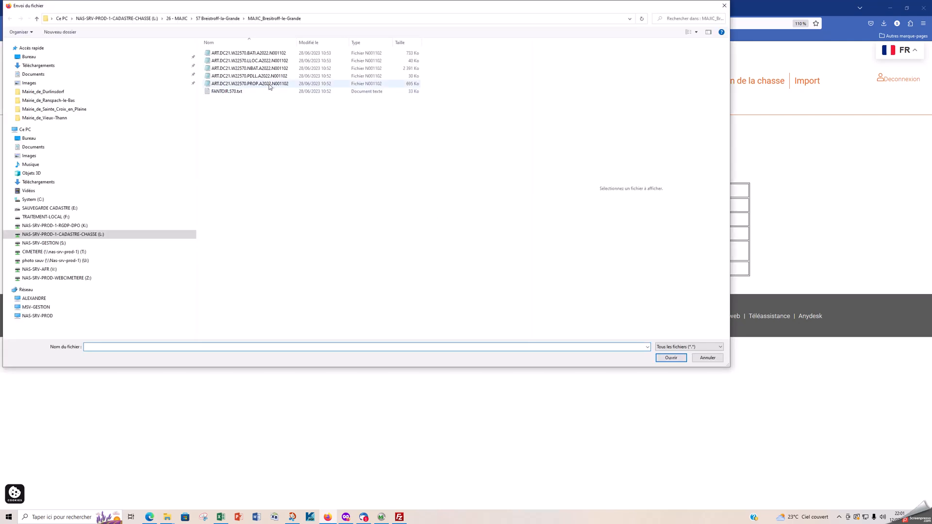
pyautogui.click(259, 84)
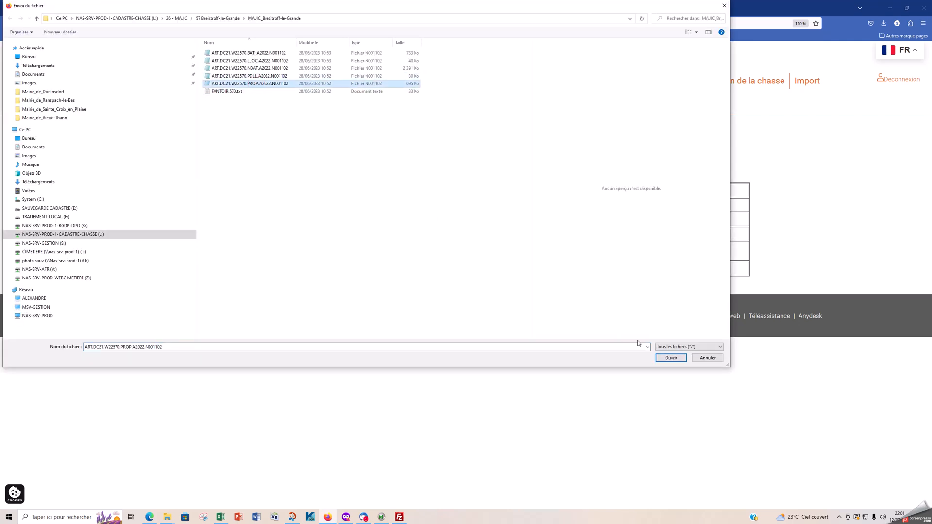
pyautogui.click(670, 359)
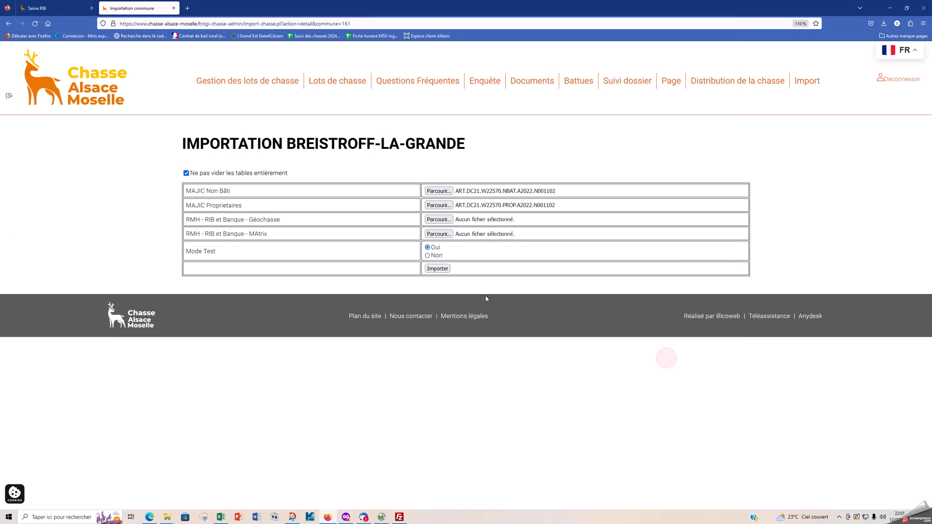
# - Highlight the Géochasse and MAtrix labels, and run the Breistroff-La-Grande import with test mode set to Non
pyautogui.doubleClick(251, 220)
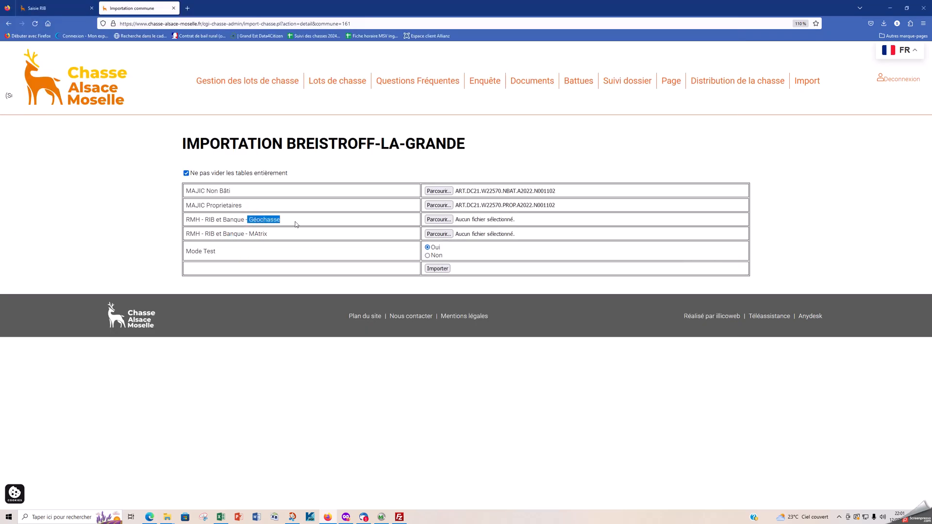
pyautogui.click(270, 236)
pyautogui.doubleClick(251, 235)
pyautogui.click(428, 255)
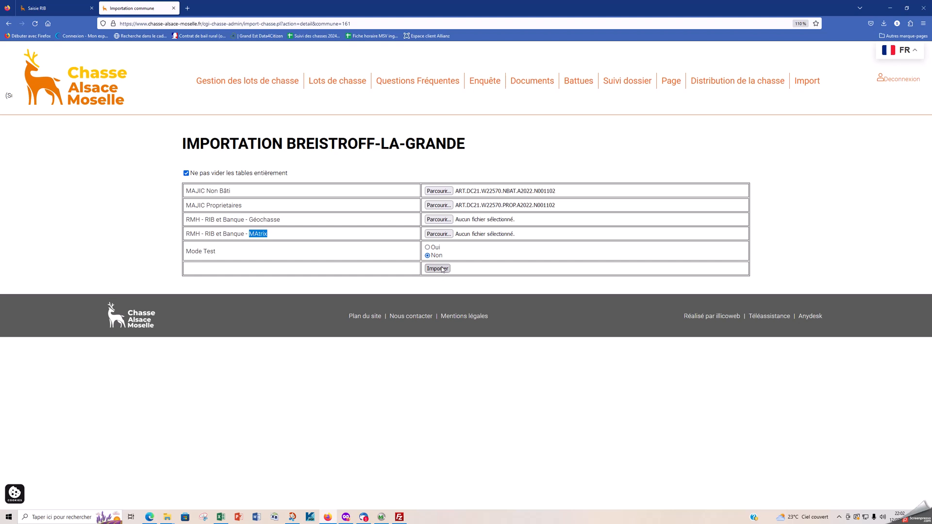
pyautogui.click(442, 269)
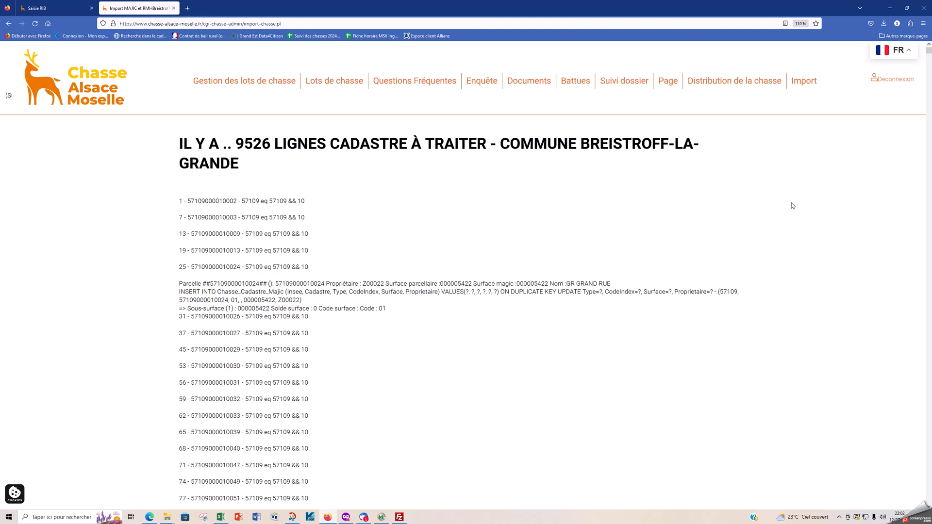
# - Display the hunting lot Breistroff-La-Grande Lot 1 and look through its surfaces, consistency checks and owner list
pyautogui.click(346, 85)
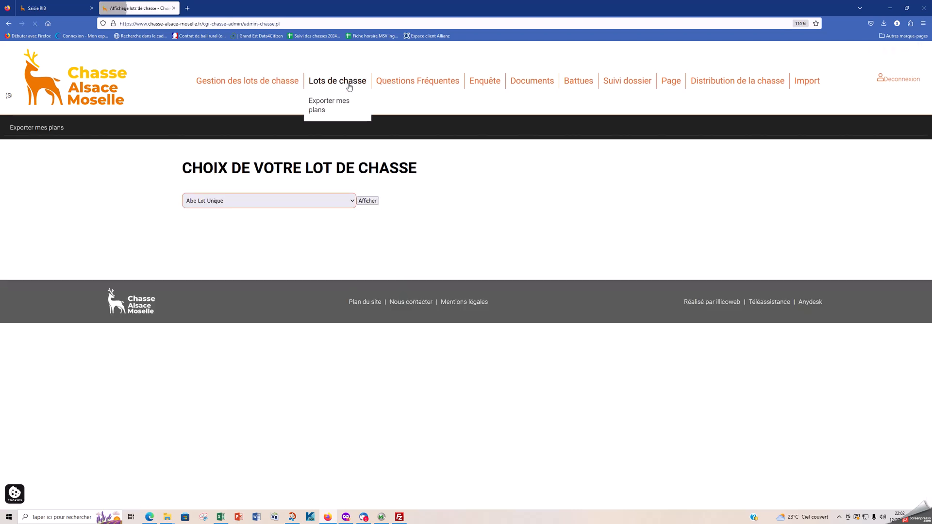
pyautogui.click(284, 202)
pyautogui.write('br')
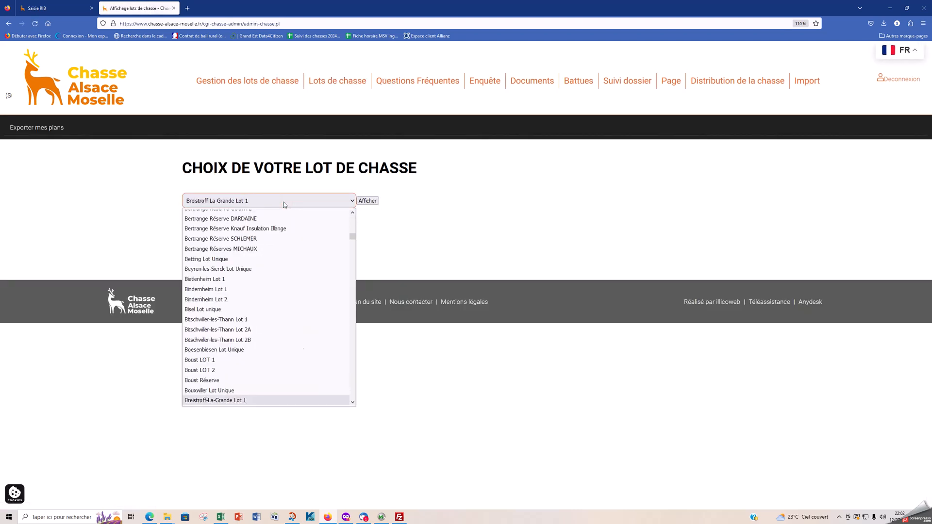
pyautogui.click(225, 402)
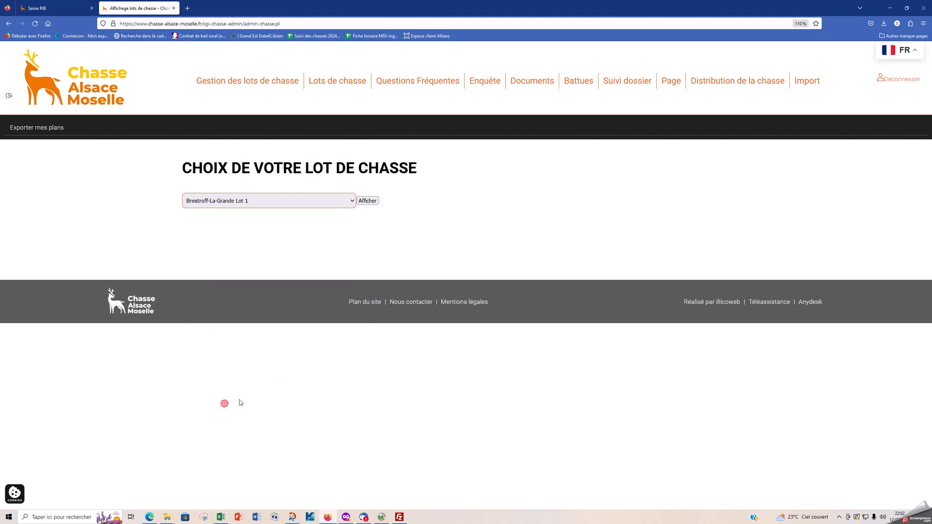
pyautogui.click(376, 204)
pyautogui.scroll(-5, 352, 257)
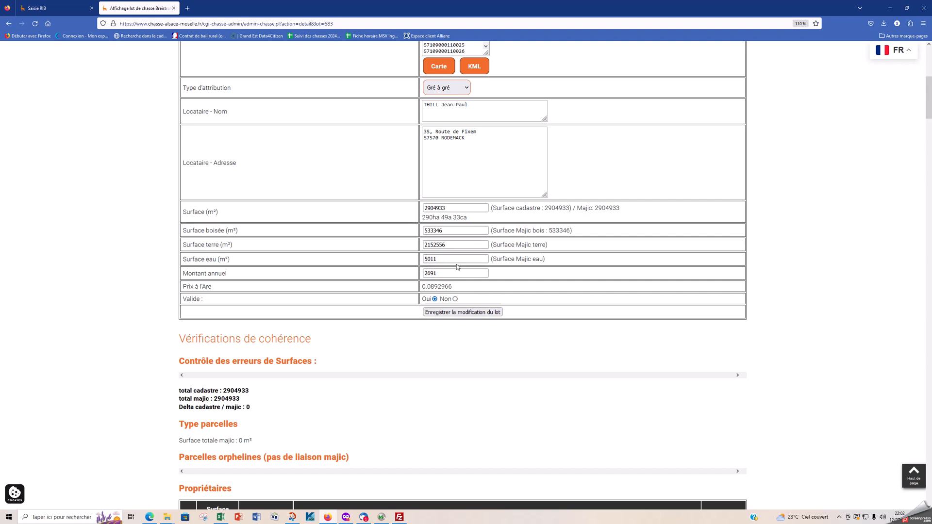
pyautogui.scroll(-8, 457, 266)
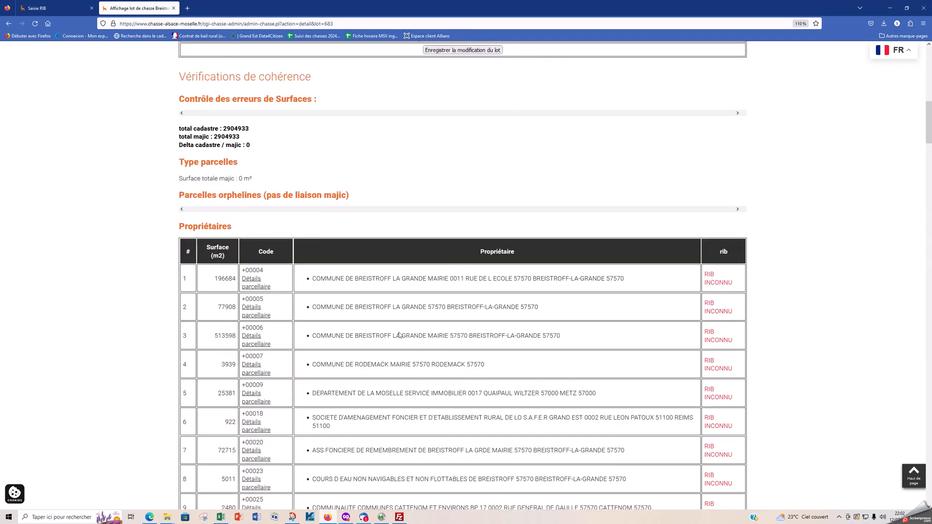
pyautogui.scroll(-3, 394, 323)
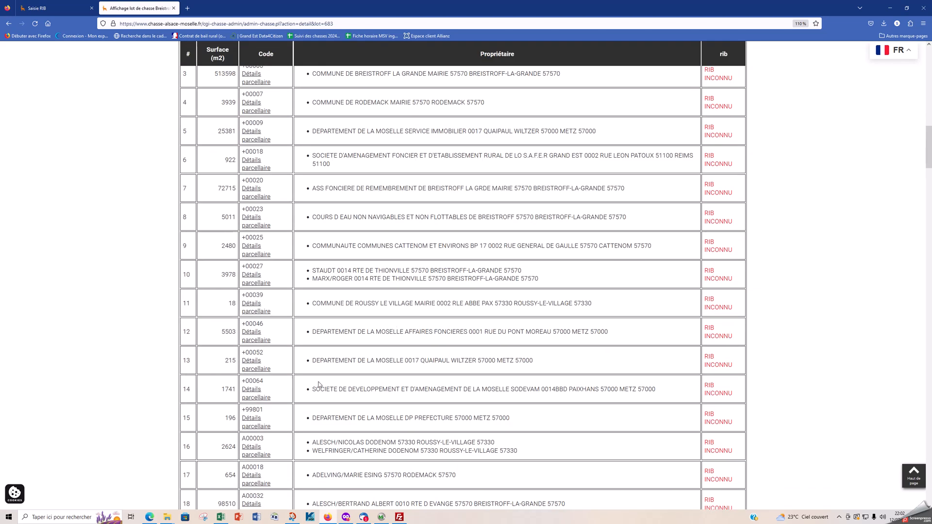
# - Open the parcel details of the Département de la Moselle owner with 215 m² and view the parcels on the Orthophotos map layer
pyautogui.click(251, 361)
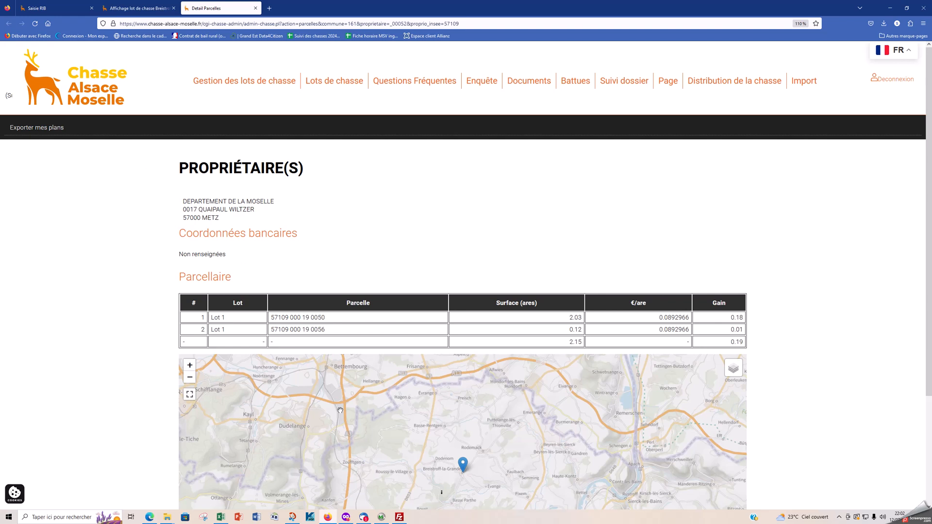
pyautogui.scroll(5, 431, 471)
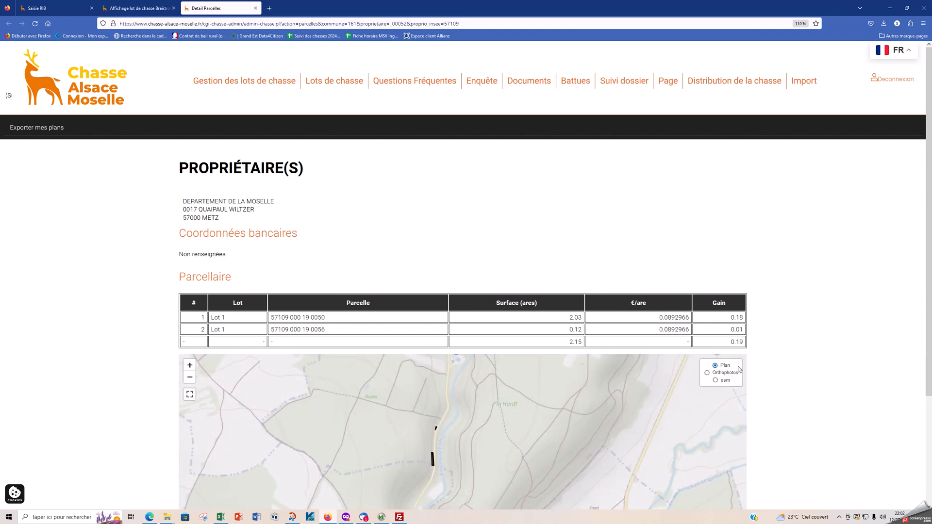
pyautogui.click(728, 375)
pyautogui.scroll(-5, 426, 417)
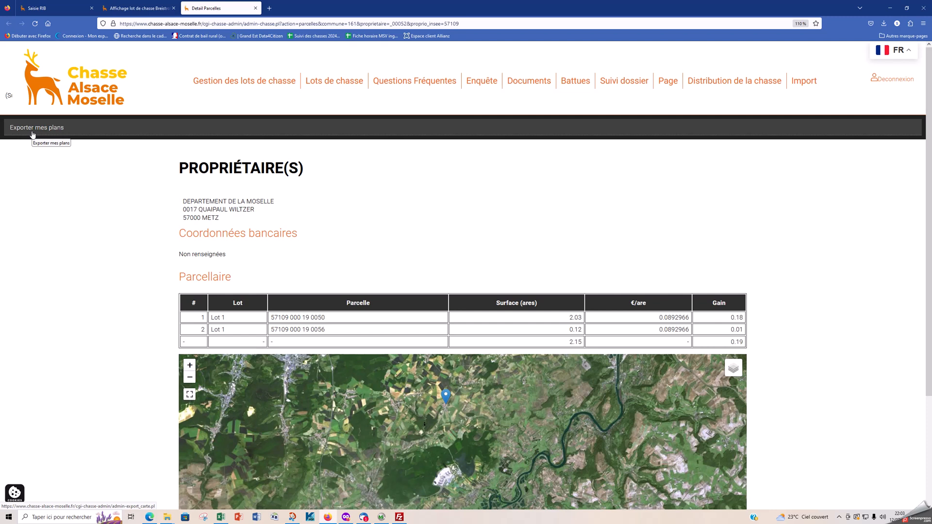
# - View the hunting plan export page and the list of surveys for all communes
pyautogui.moveTo(334, 82)
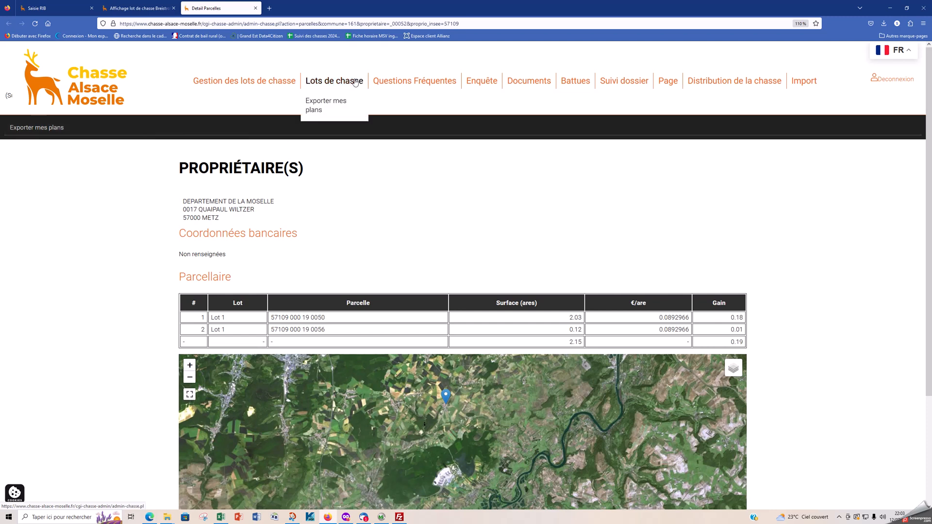
pyautogui.click(334, 108)
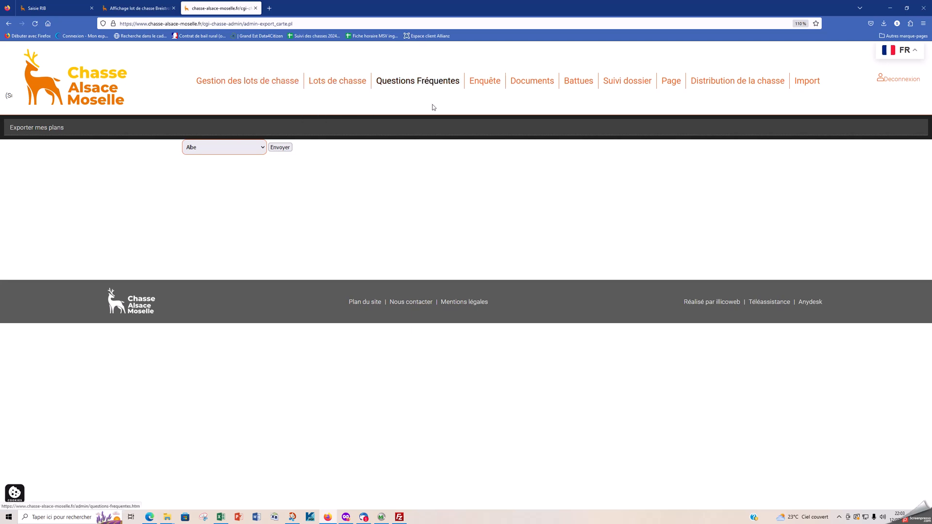
pyautogui.click(488, 84)
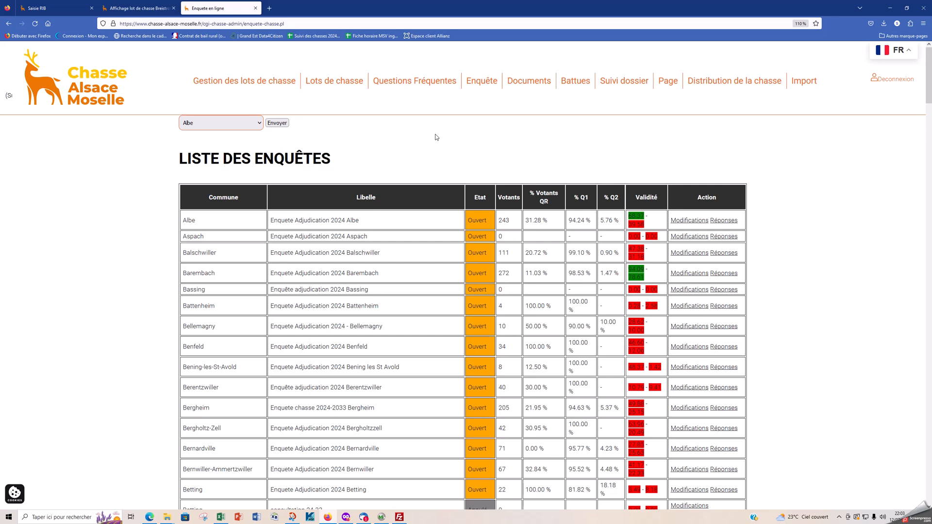
# - Open the responses of the Enquete Adjudication 2024 survey for the commune of Boust and look through the voting owners
pyautogui.click(203, 123)
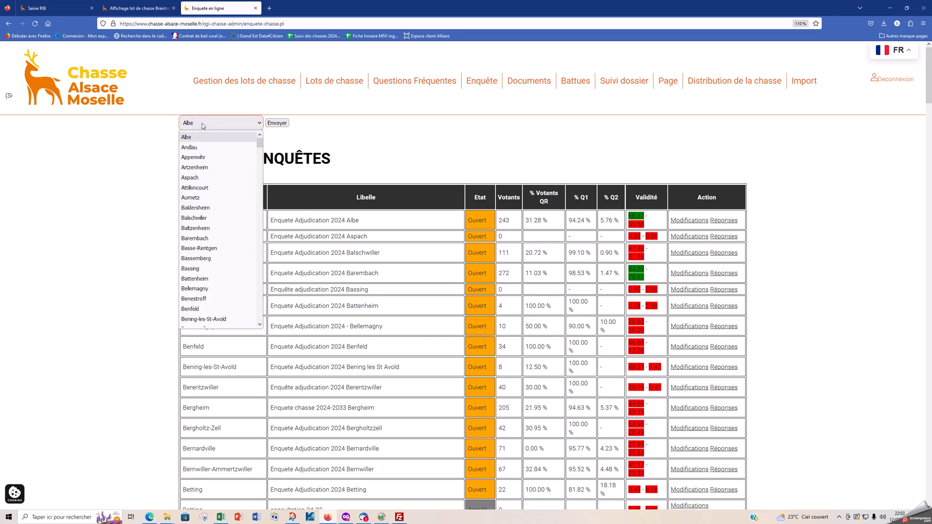
pyautogui.write('boust')
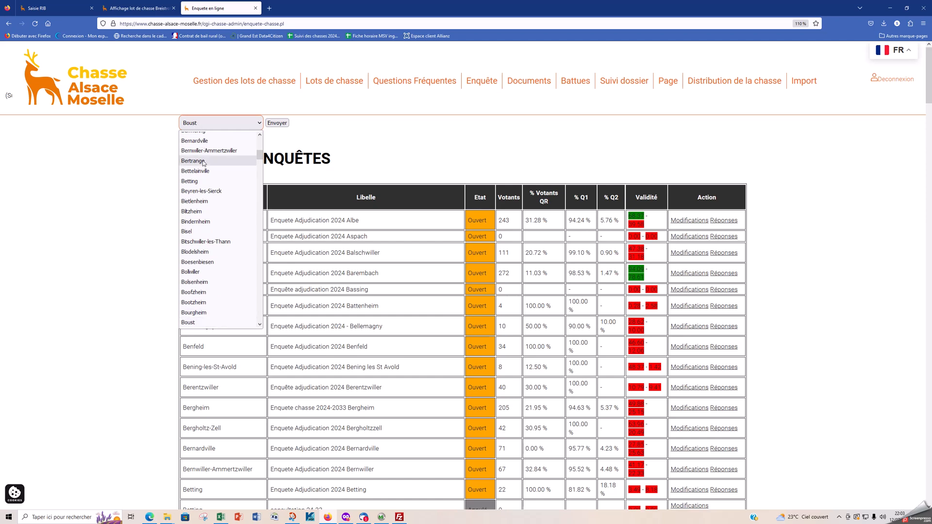
pyautogui.click(189, 323)
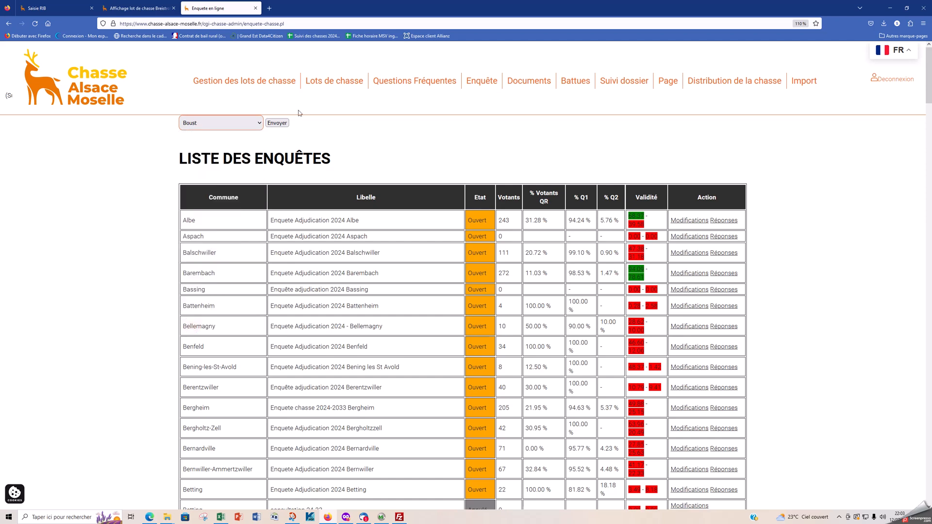
pyautogui.click(277, 123)
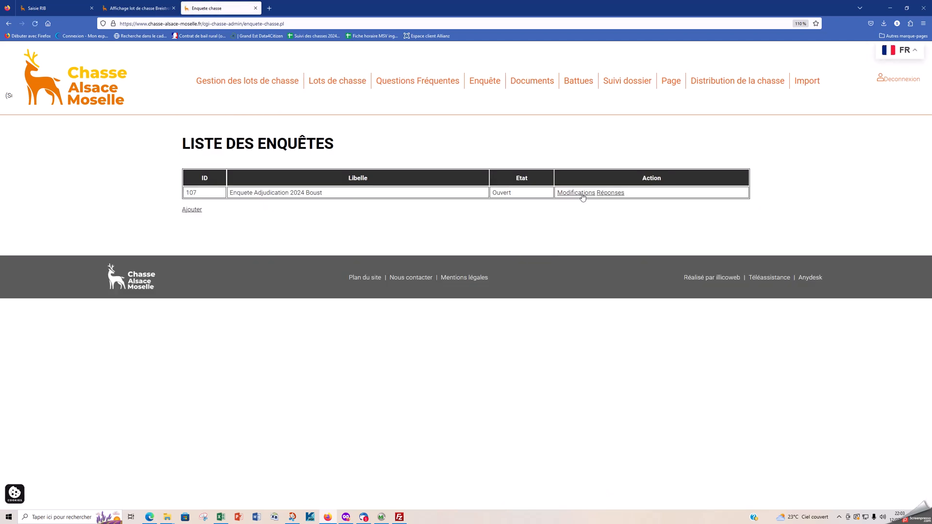
pyautogui.click(610, 193)
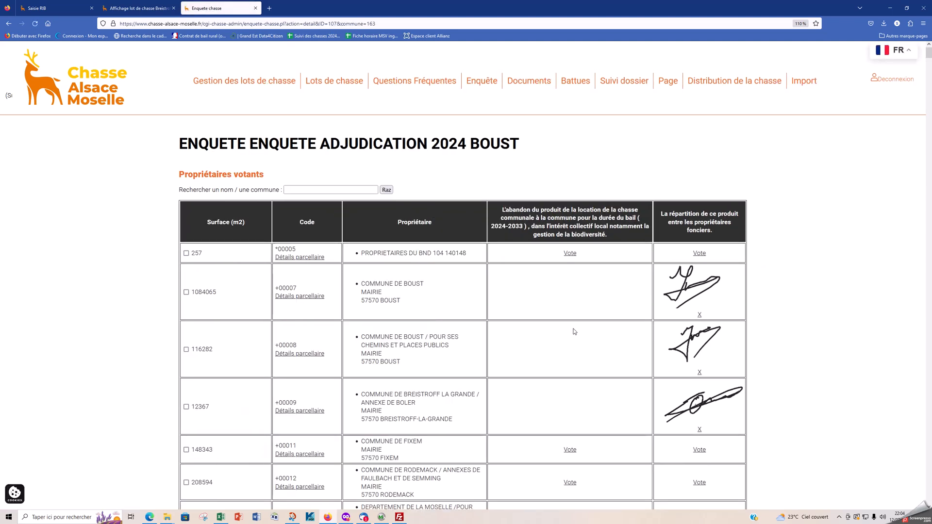
pyautogui.scroll(-5, 574, 330)
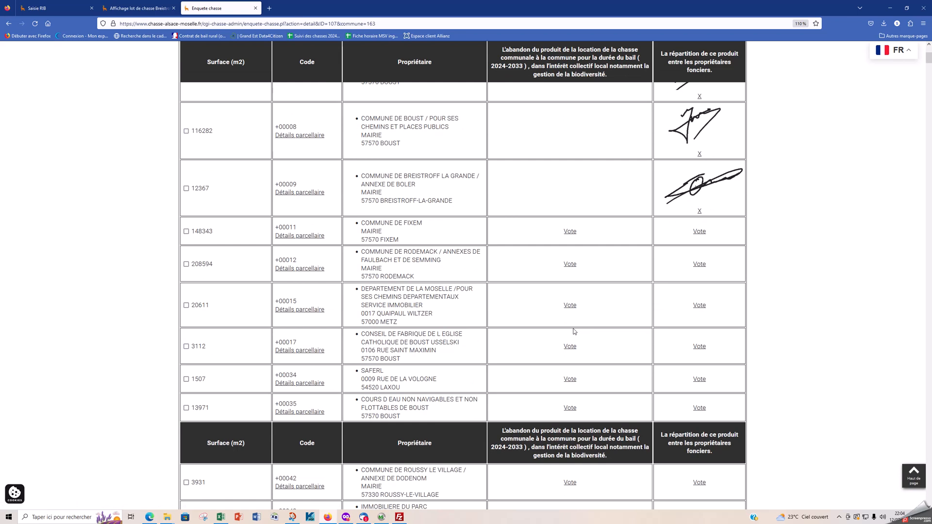
pyautogui.scroll(-6, 575, 331)
pyautogui.scroll(-10, 574, 333)
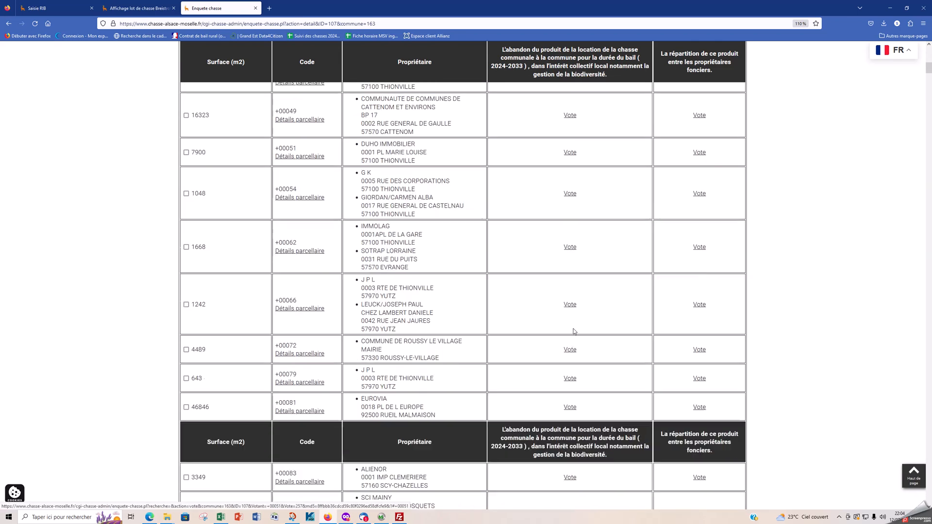
# - Examine the owners' votes and signatures in the Boust survey and the participation totals at the end of the table
pyautogui.scroll(-10, 575, 332)
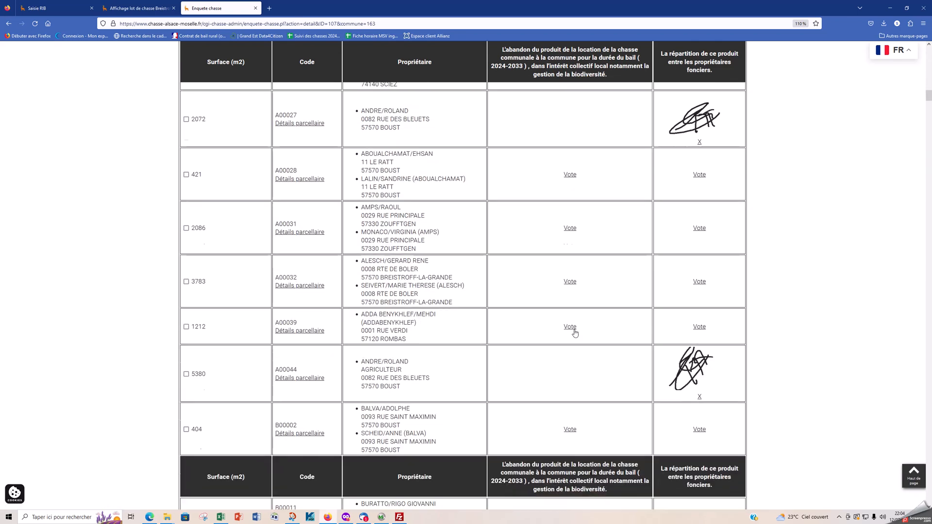
pyautogui.moveTo(928, 95); pyautogui.dragTo(901, 500)
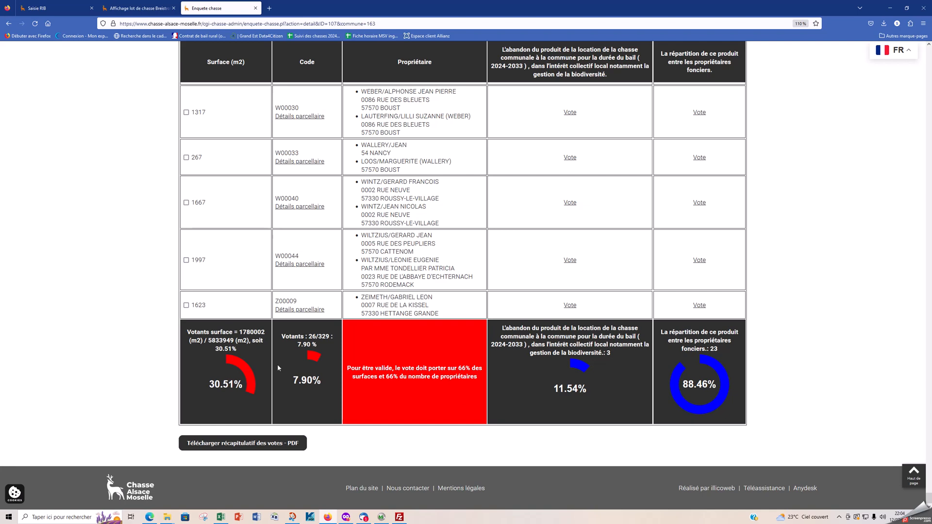
pyautogui.scroll(8, 355, 374)
pyautogui.scroll(20, 355, 374)
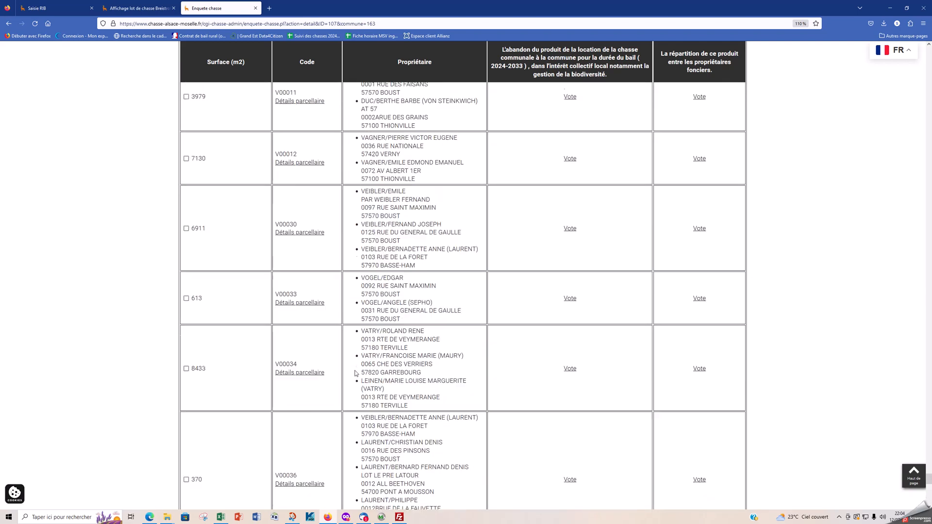
pyautogui.scroll(10, 355, 374)
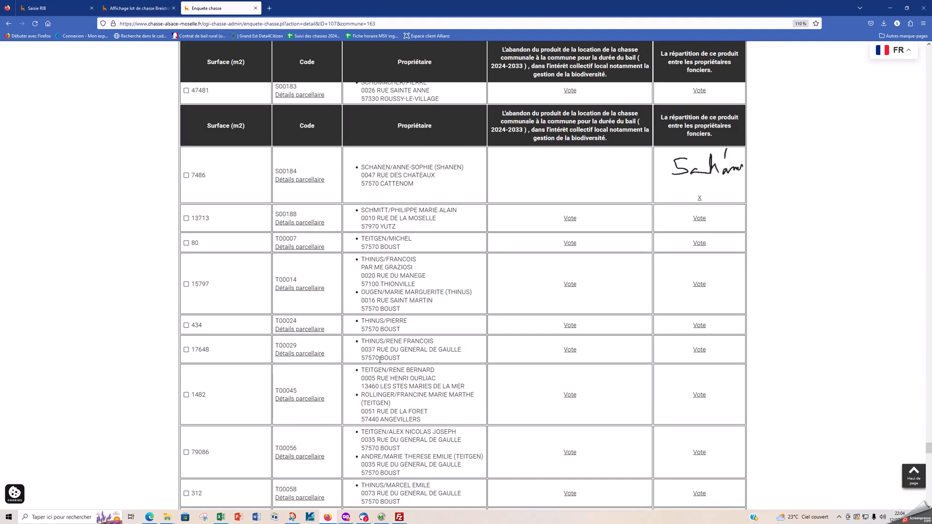
pyautogui.scroll(20, 451, 277)
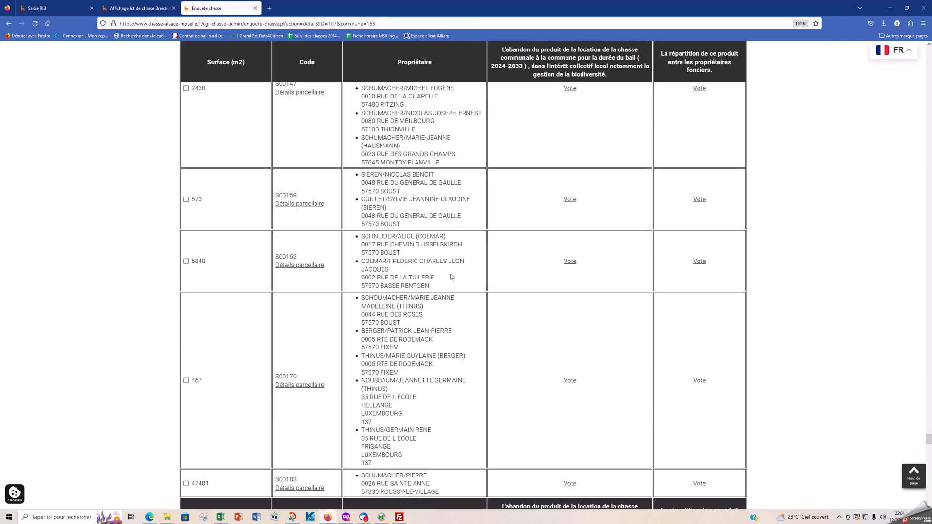
pyautogui.scroll(15, 388, 233)
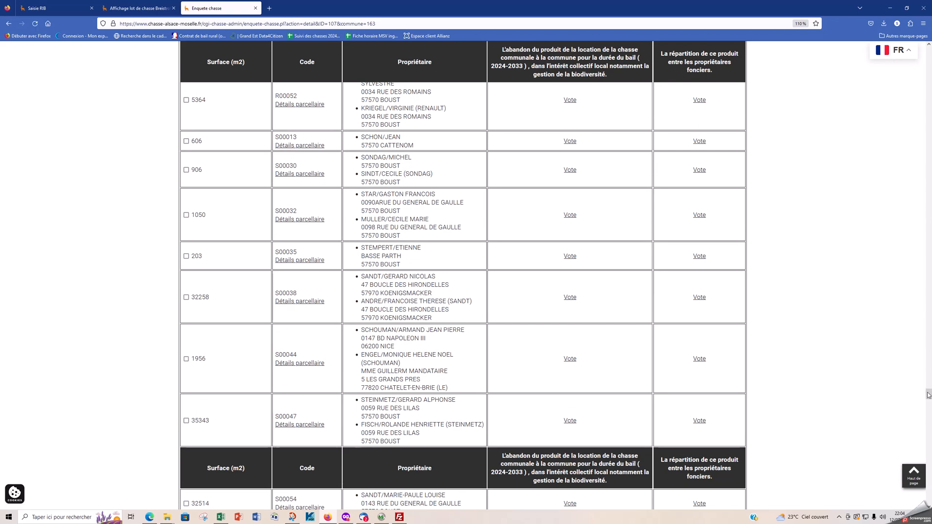
pyautogui.moveTo(928, 395); pyautogui.dragTo(818, 7)
pyautogui.moveTo(912, 44); pyautogui.dragTo(922, 45)
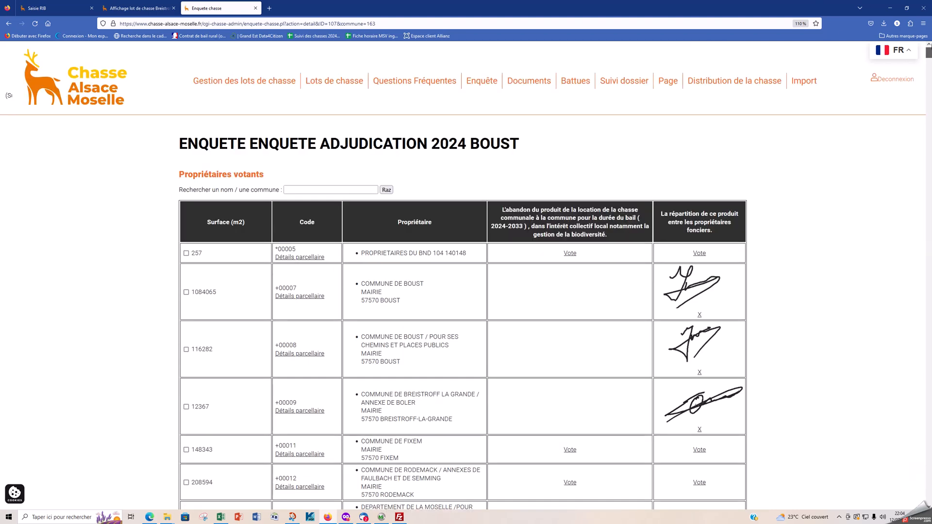
# - Open the responses of the Enquete Adjudication 2024 survey for Barembach from the survey list and view its vote totals
pyautogui.click(489, 85)
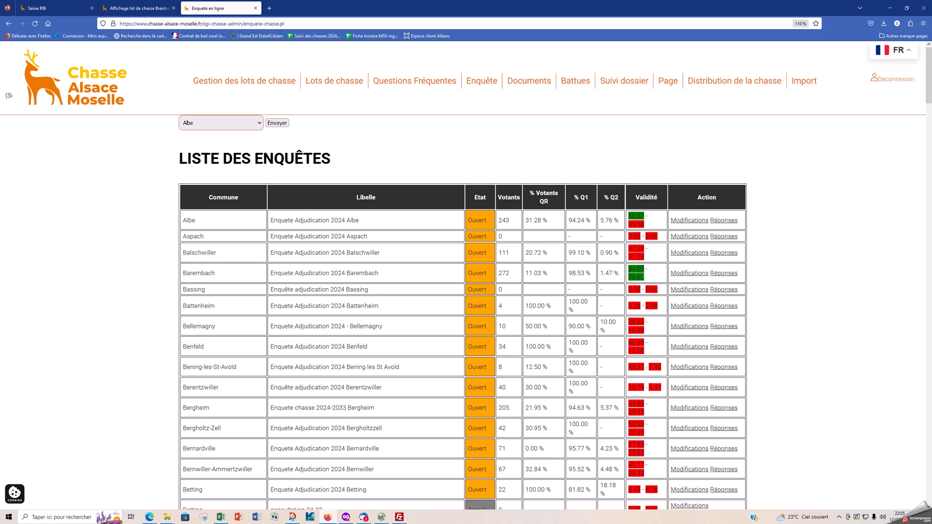
pyautogui.moveTo(648, 269); pyautogui.dragTo(629, 270)
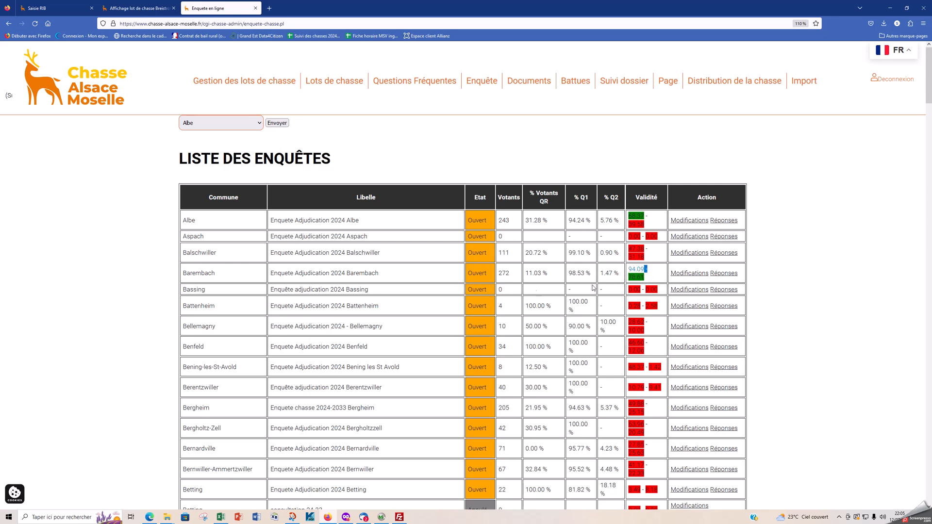
pyautogui.click(724, 274)
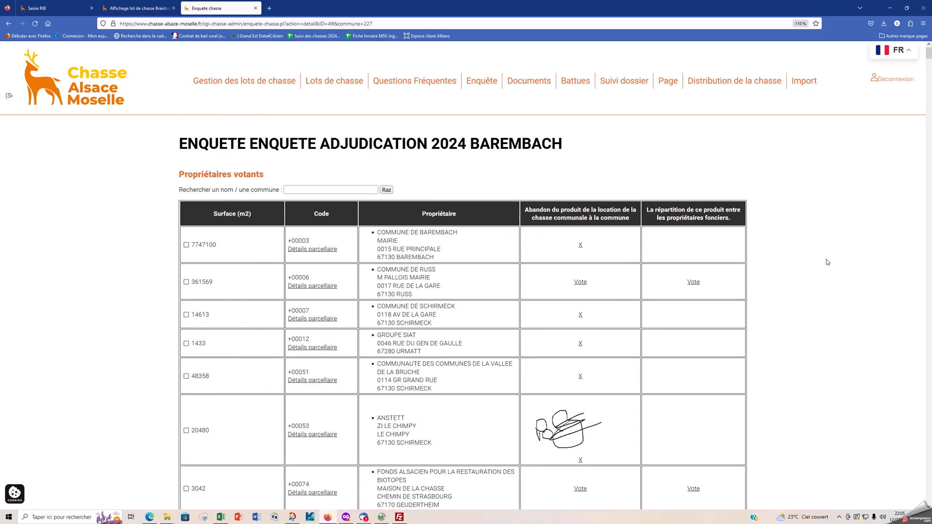
pyautogui.moveTo(930, 55); pyautogui.dragTo(928, 501)
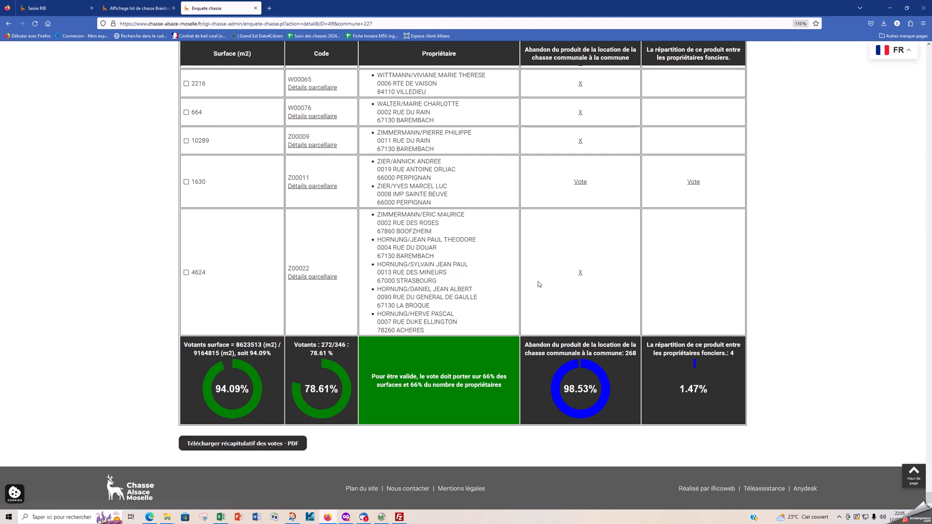
# - Open the parcel details of the Barembach owner with 968 m², code V00024
pyautogui.scroll(7, 538, 283)
pyautogui.scroll(15, 538, 284)
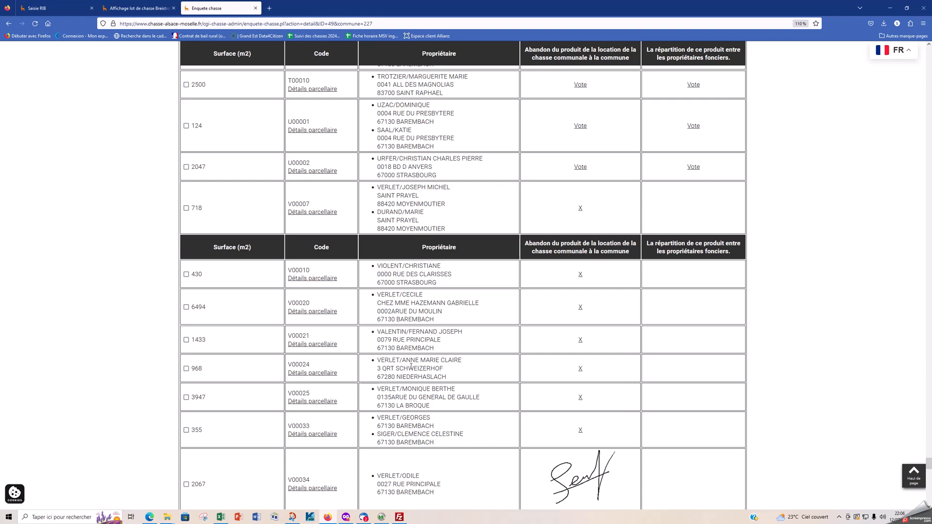
pyautogui.click(317, 373)
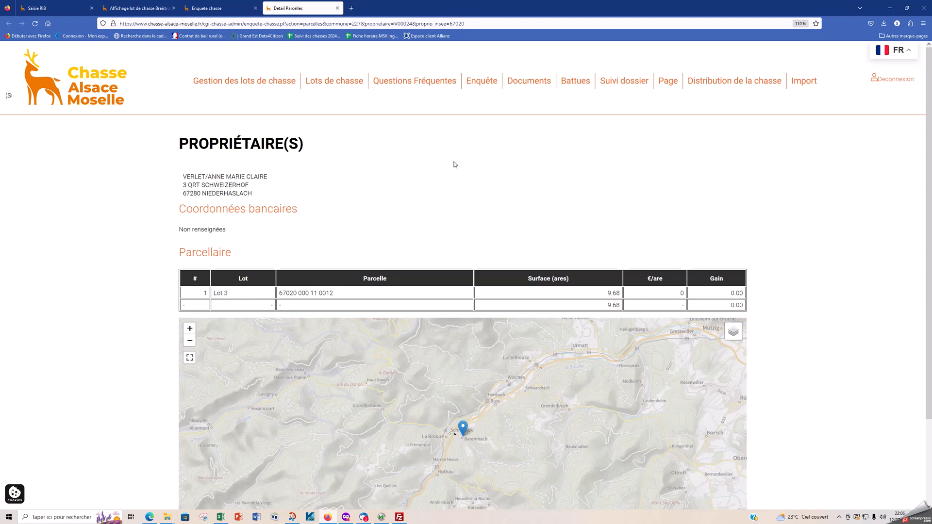
# - Open the hunting proceeds distribution page for the commune of Benestroff and look through its settings, surfaces and control totals
pyautogui.click(738, 84)
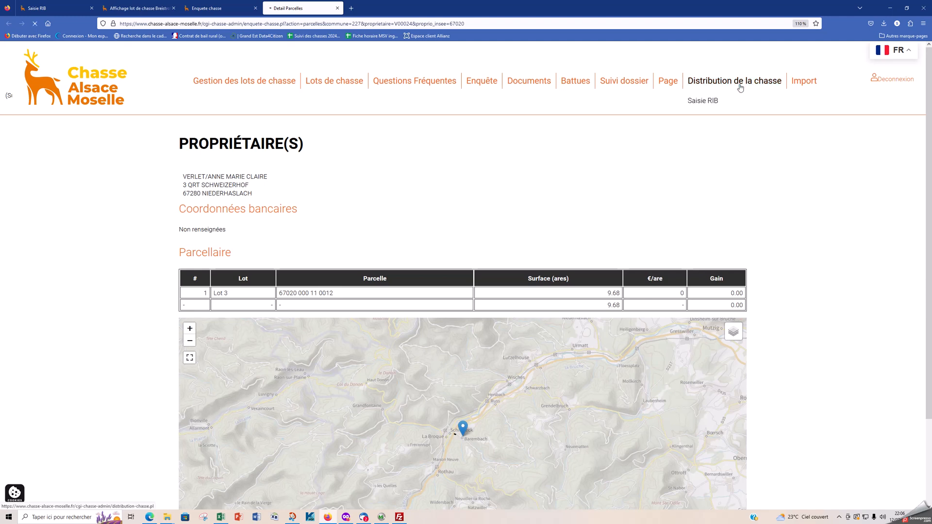
pyautogui.click(212, 148)
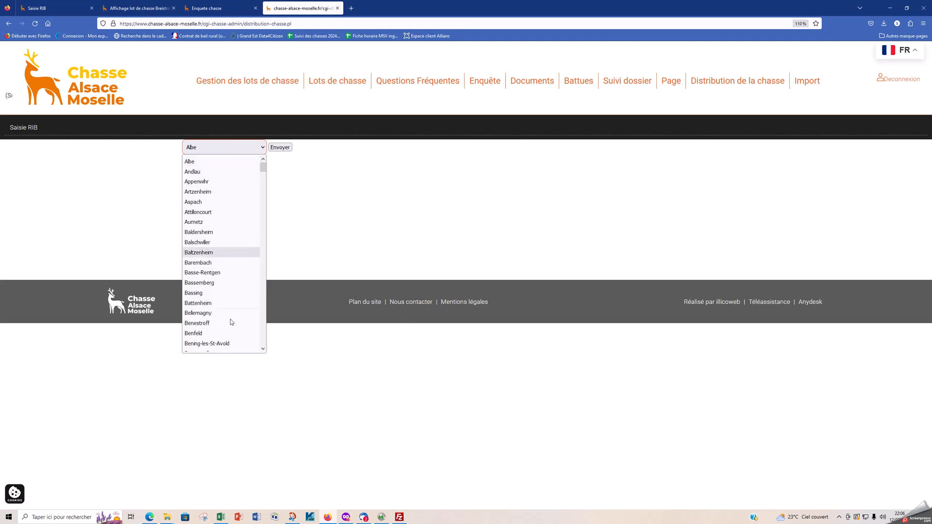
pyautogui.click(215, 324)
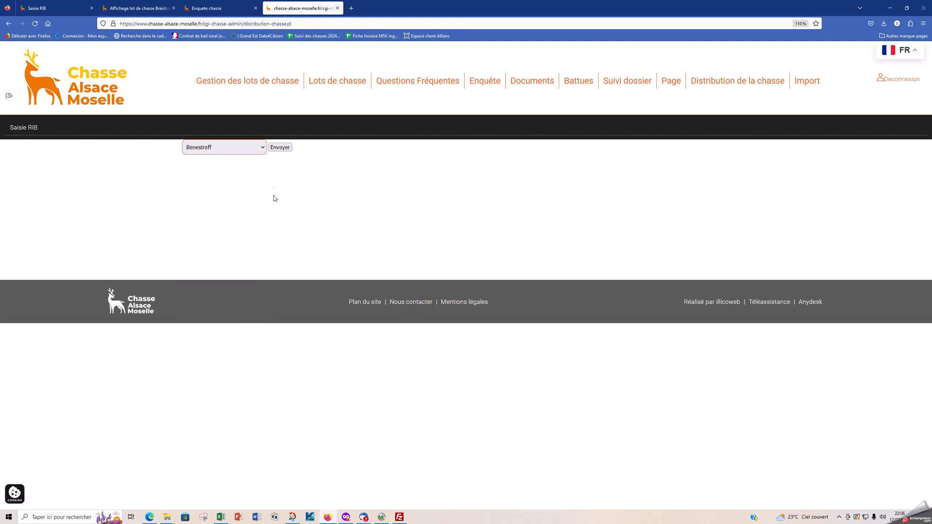
pyautogui.click(280, 148)
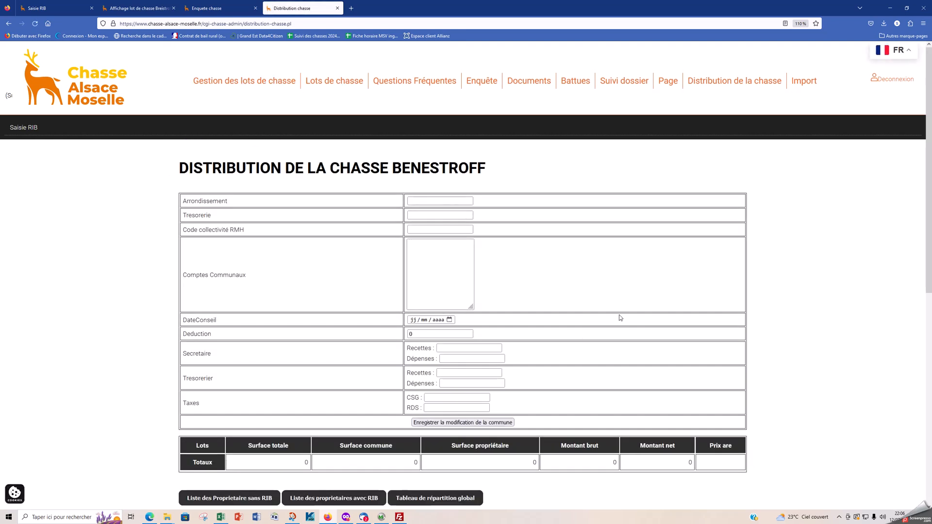
pyautogui.scroll(-3, 619, 317)
pyautogui.scroll(-3, 619, 318)
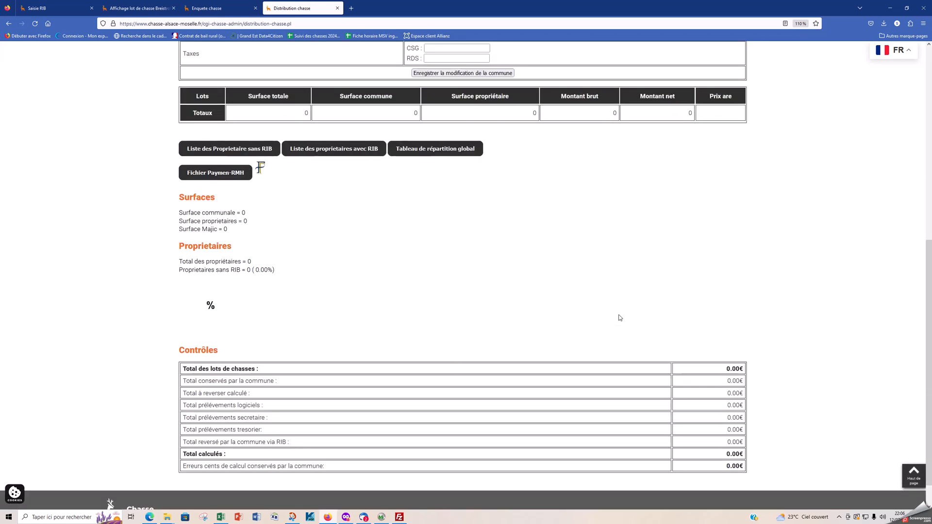
pyautogui.scroll(6, 620, 318)
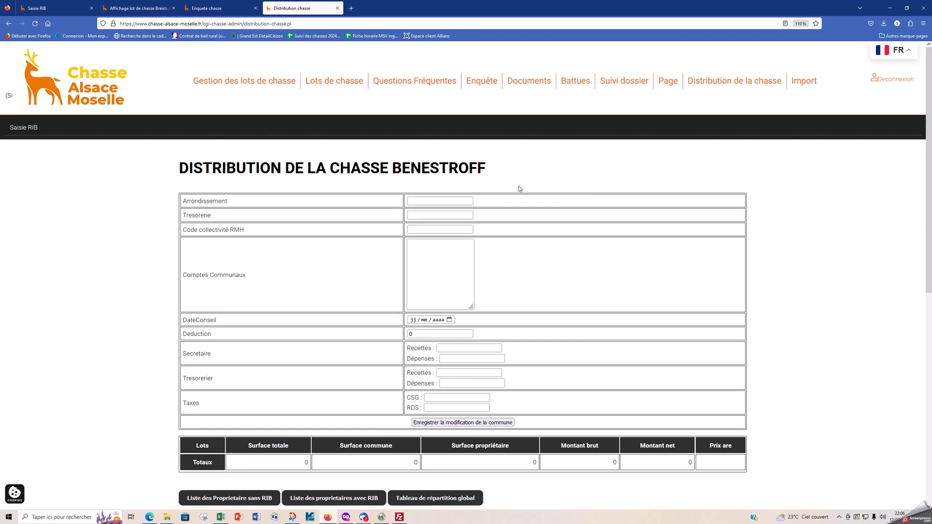
# - View the frequently asked questions page and look through the dossier tracking table of procedure steps for each commune
pyautogui.click(422, 82)
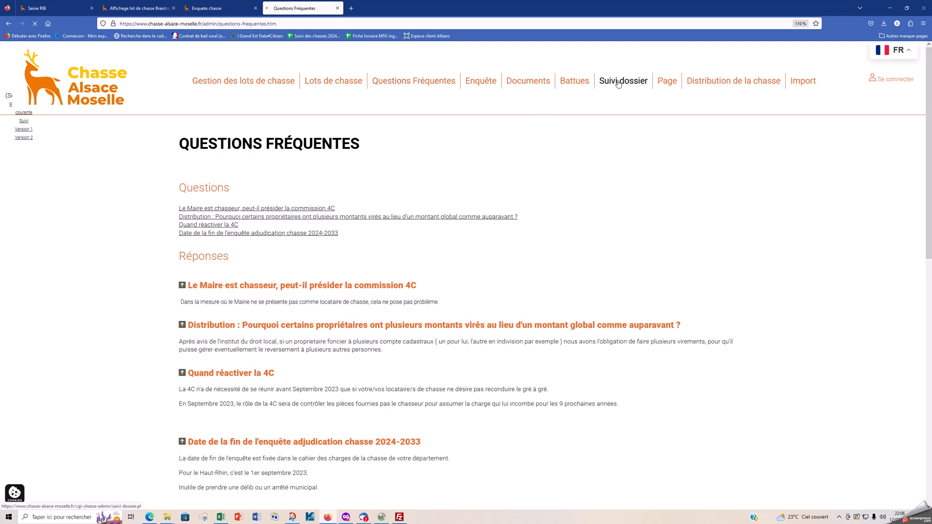
pyautogui.scroll(-8, 311, 319)
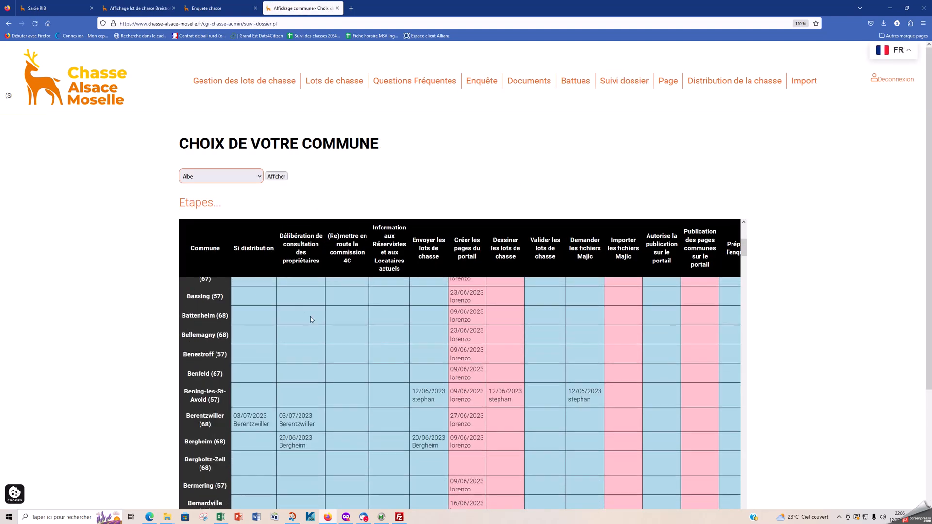
pyautogui.scroll(-10, 304, 351)
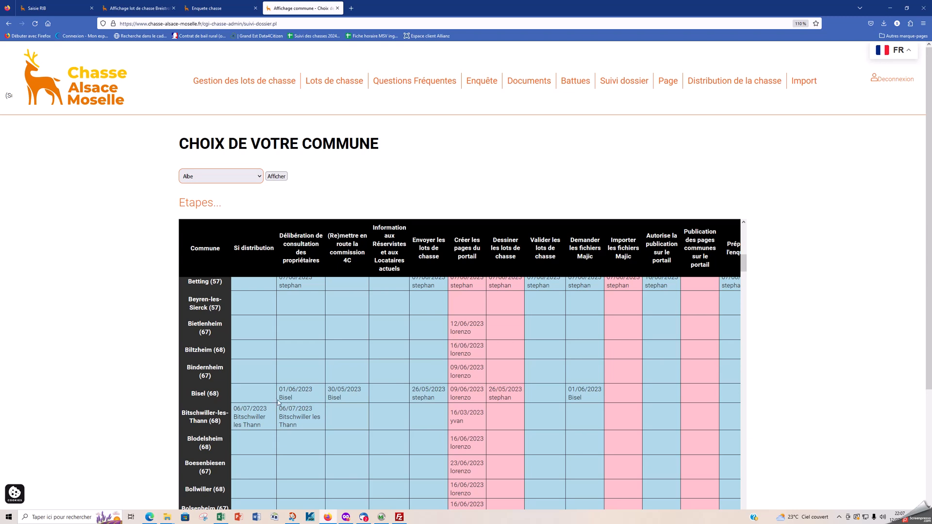
pyautogui.moveTo(278, 402); pyautogui.dragTo(553, 400)
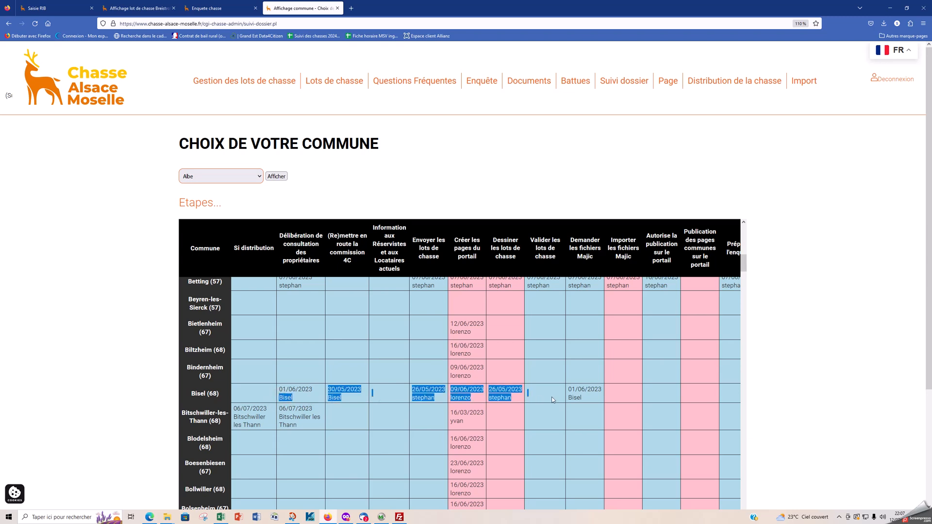
pyautogui.scroll(-6, 552, 404)
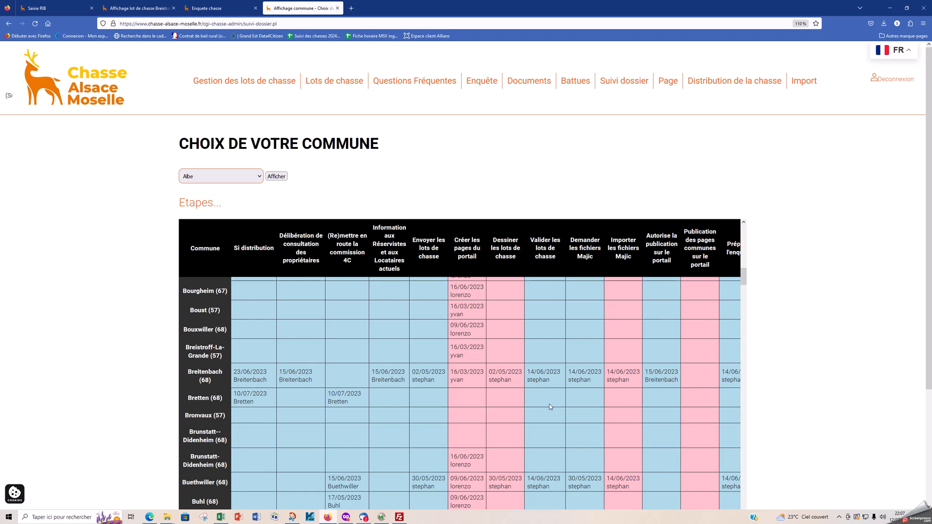
pyautogui.scroll(-5, 549, 406)
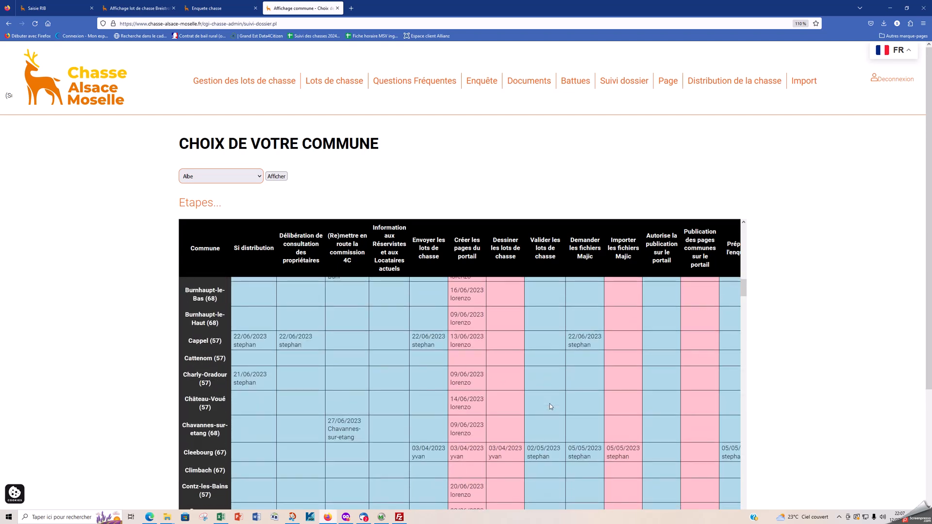